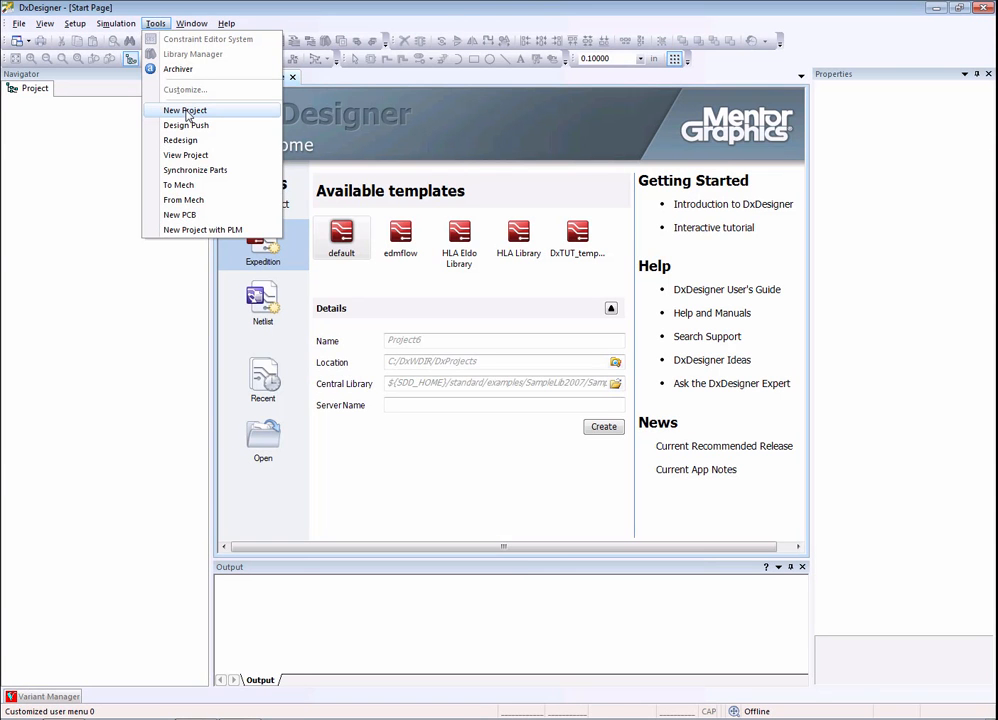
Start a new project from the design tools and name it Recording
{"action": "left_click", "coordinate": [186, 112]}
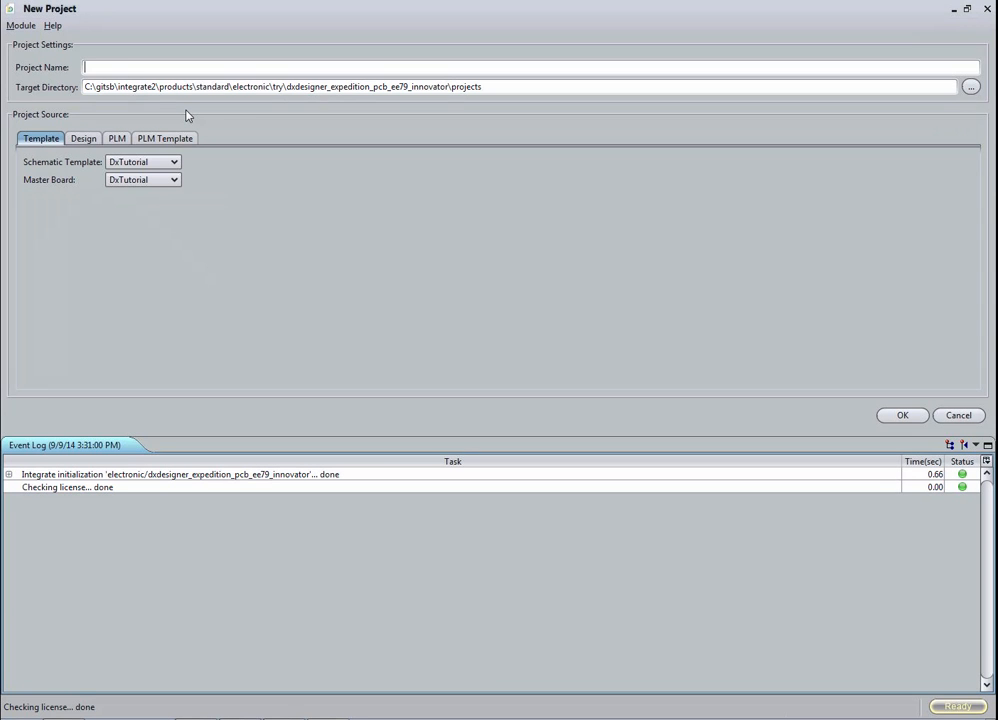
{"action": "type", "text": "Recording"}
Examine the available project source options: Template, Design, PLM and PLM Template
{"action": "left_click", "coordinate": [88, 141]}
{"action": "left_click", "coordinate": [117, 140]}
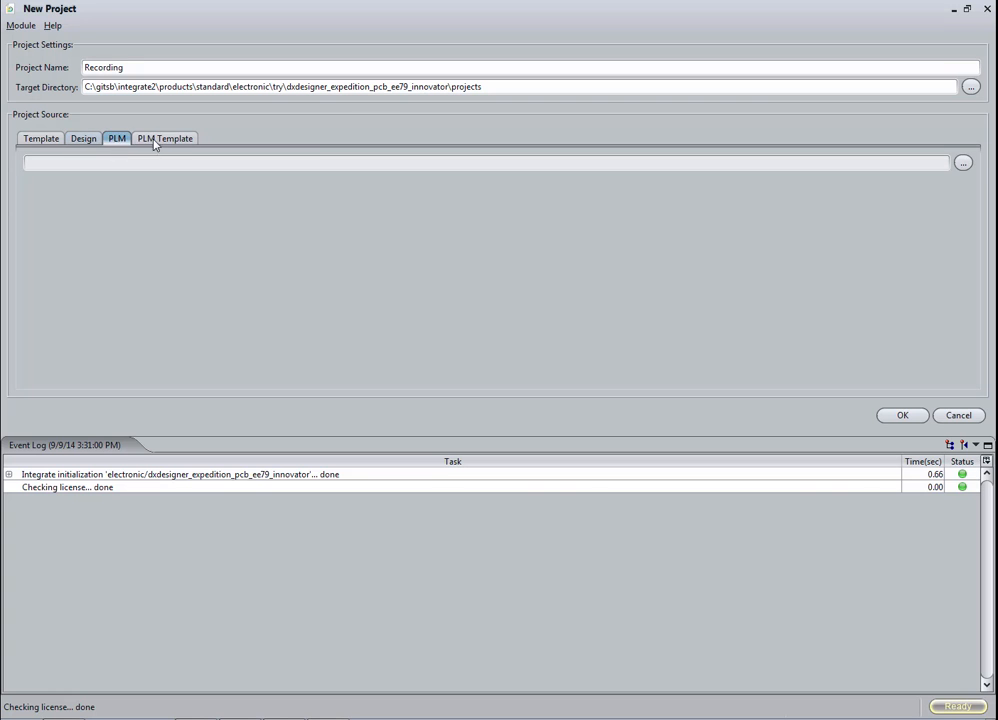
{"action": "left_click", "coordinate": [155, 142]}
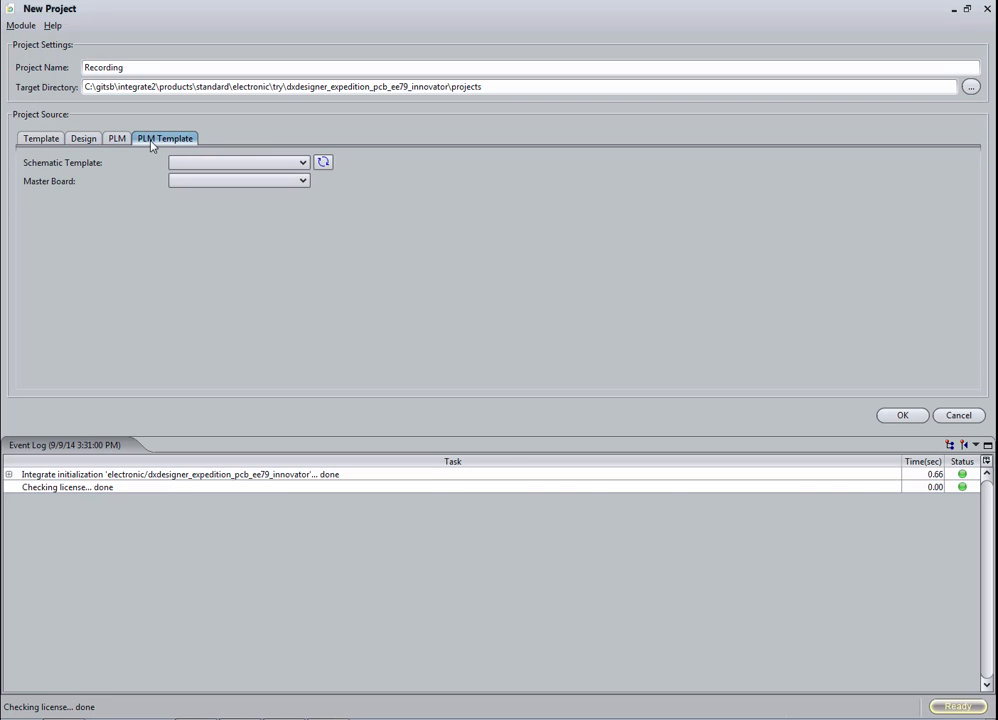
{"action": "left_click", "coordinate": [50, 141]}
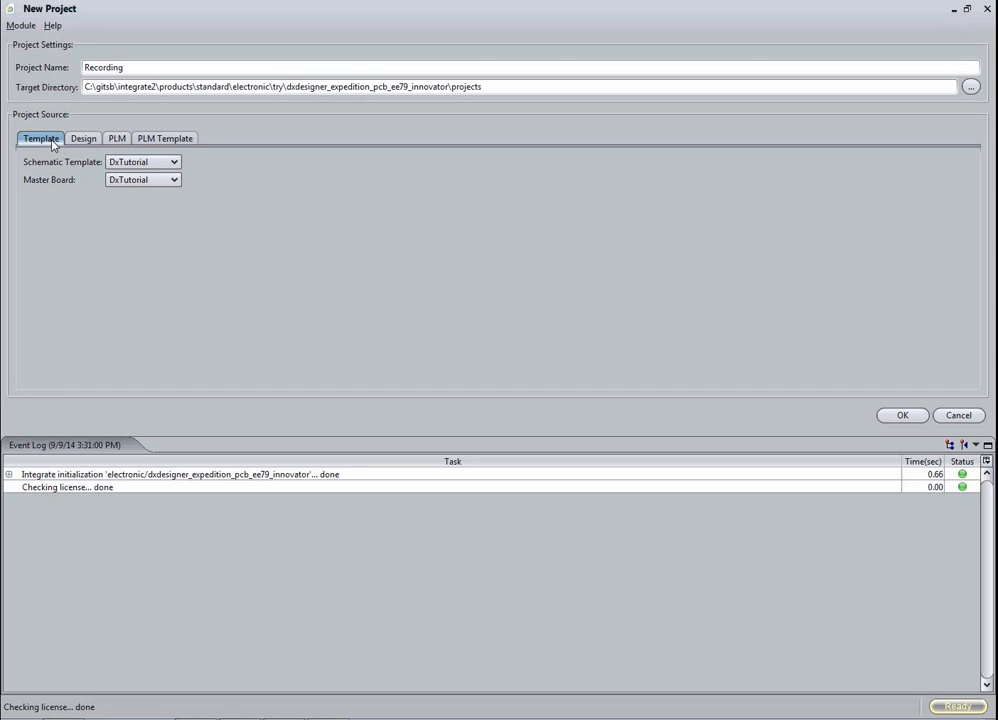
{"action": "left_click", "coordinate": [97, 144]}
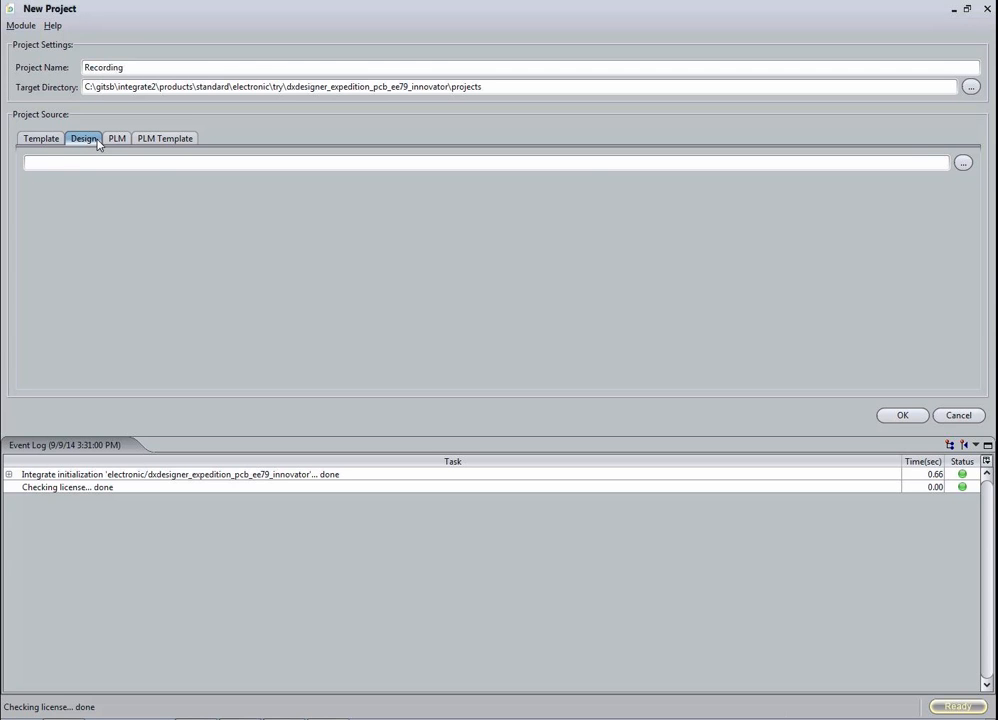
{"action": "left_click", "coordinate": [117, 141]}
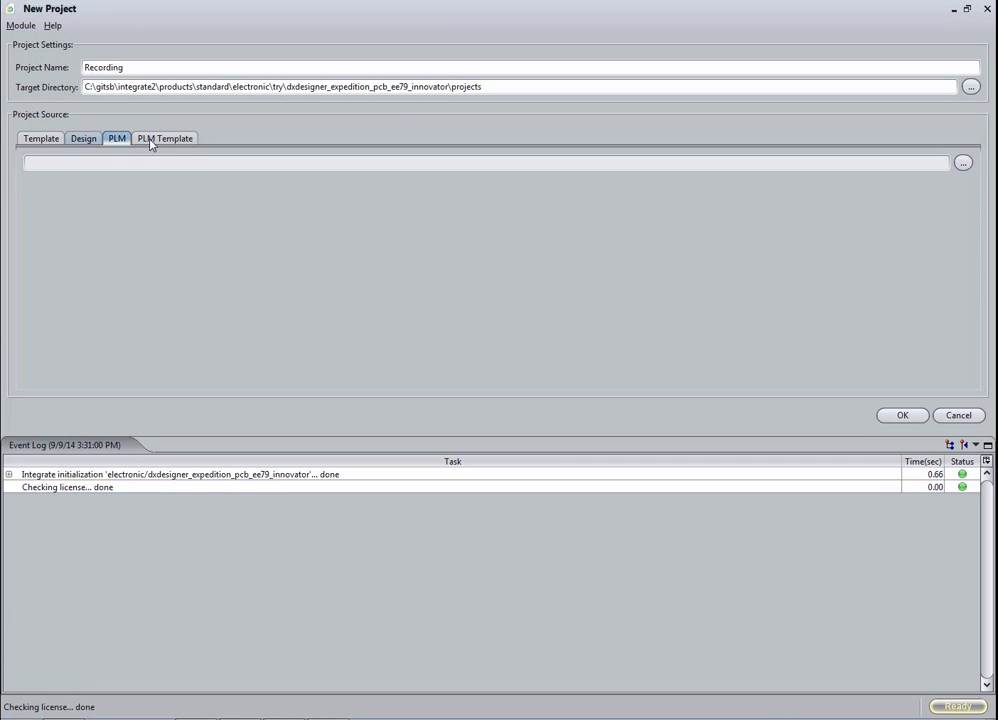
{"action": "left_click", "coordinate": [159, 141]}
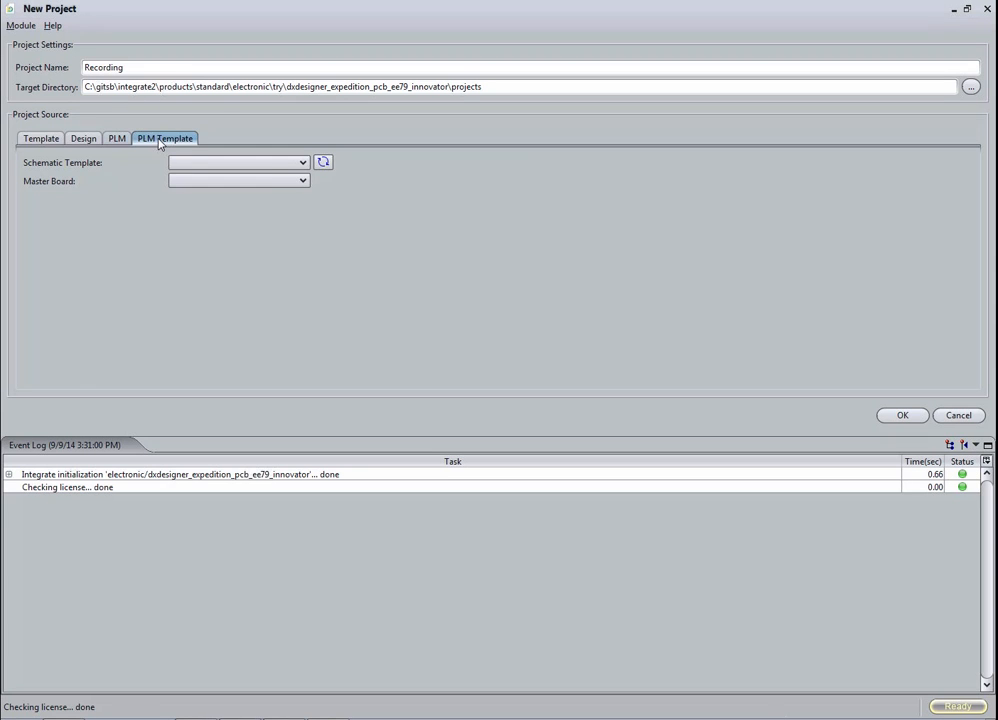
{"action": "left_click", "coordinate": [50, 141]}
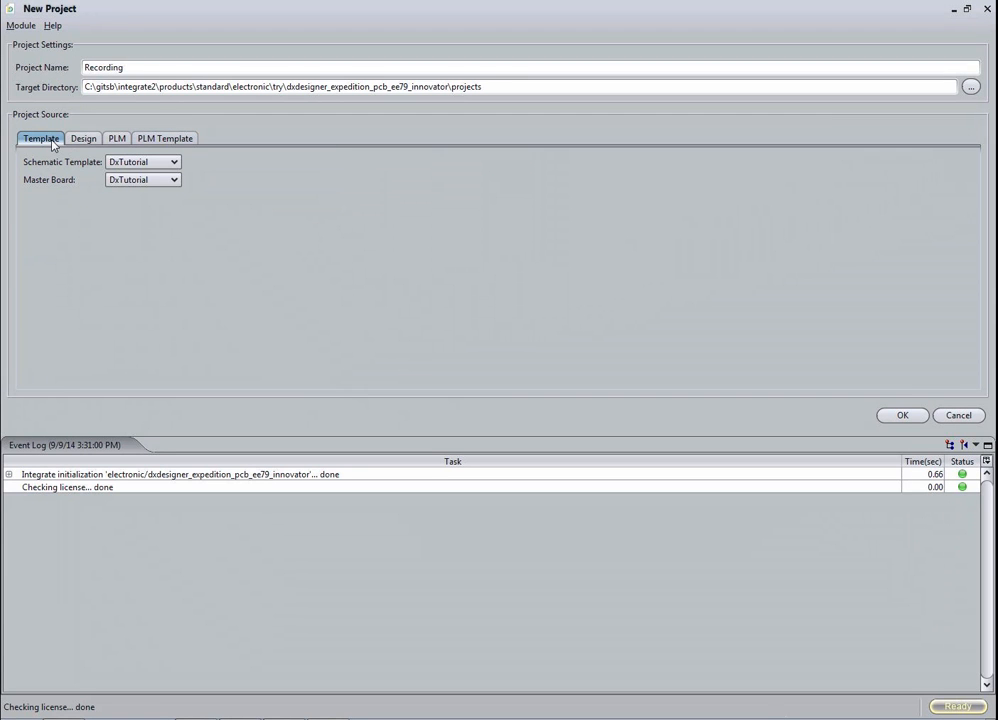
{"action": "left_click", "coordinate": [159, 141]}
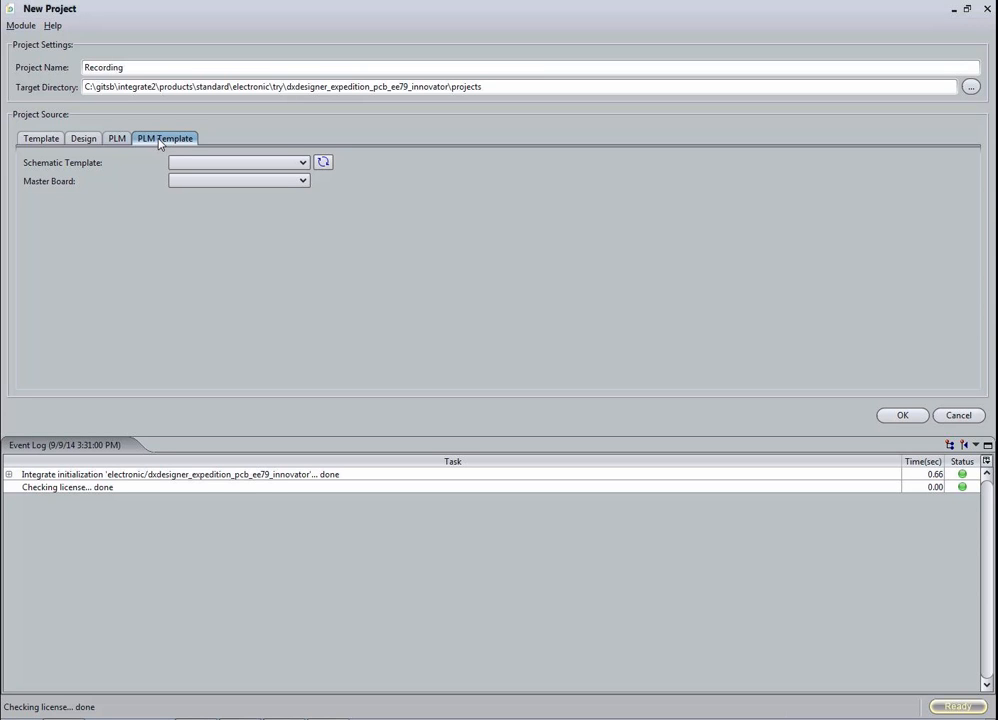
Create the project from the local DxTutorial schematic template and DxTutorial master board
{"action": "left_click", "coordinate": [52, 142]}
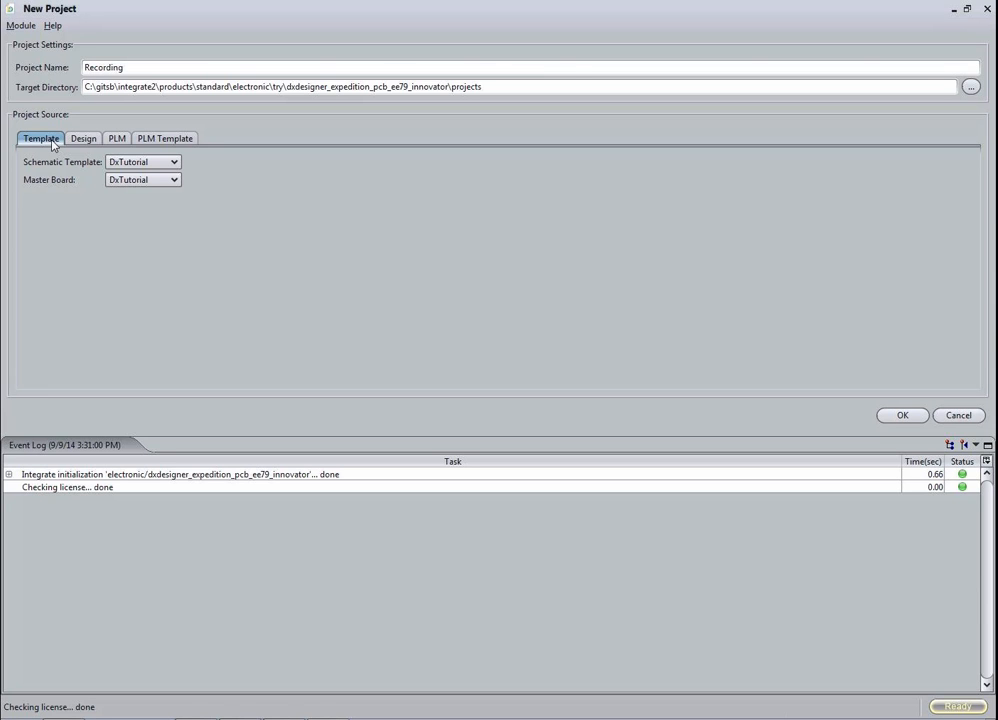
{"action": "left_click", "coordinate": [903, 415]}
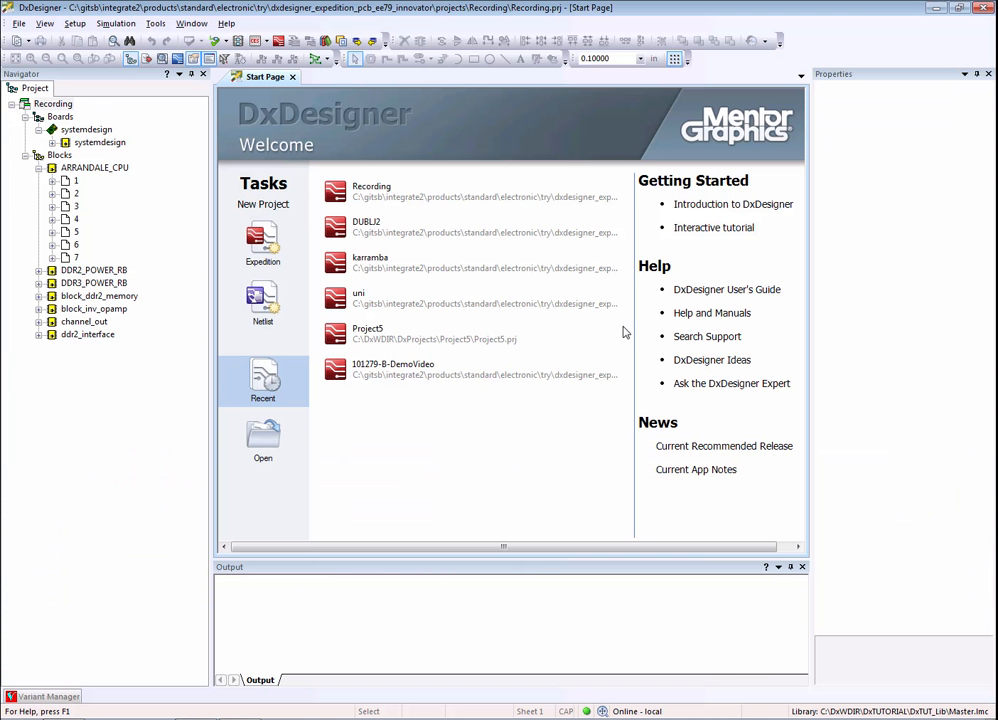
Open the systemdesign schematic and inspect its board layout in Expedition PCB, closing the layout without saving
{"action": "double_click", "coordinate": [115, 146]}
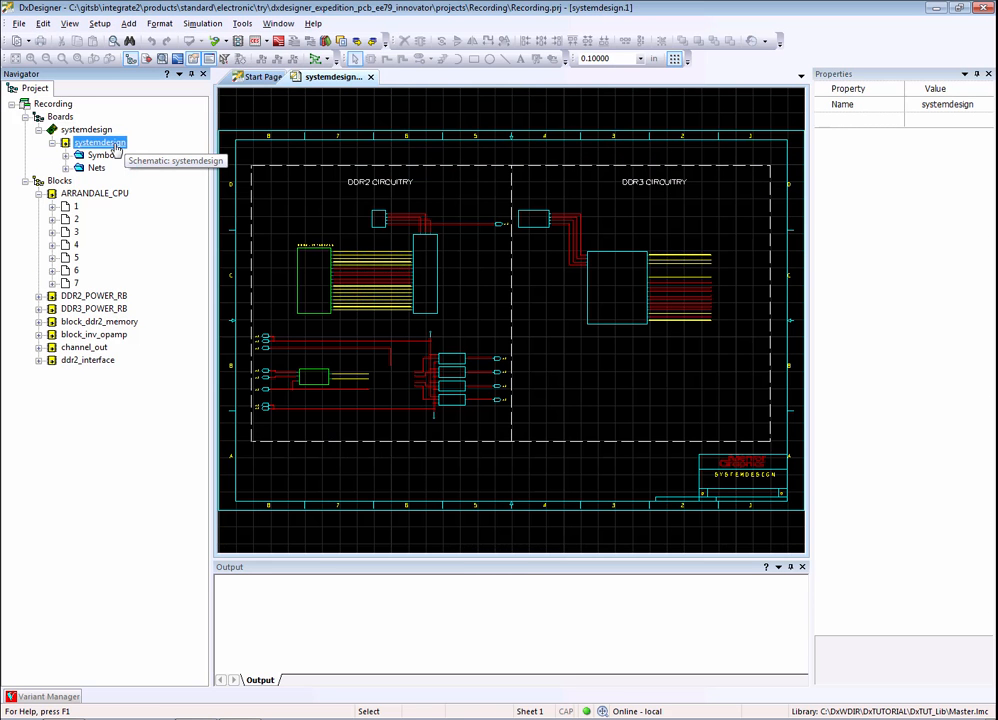
{"action": "left_click", "coordinate": [280, 43]}
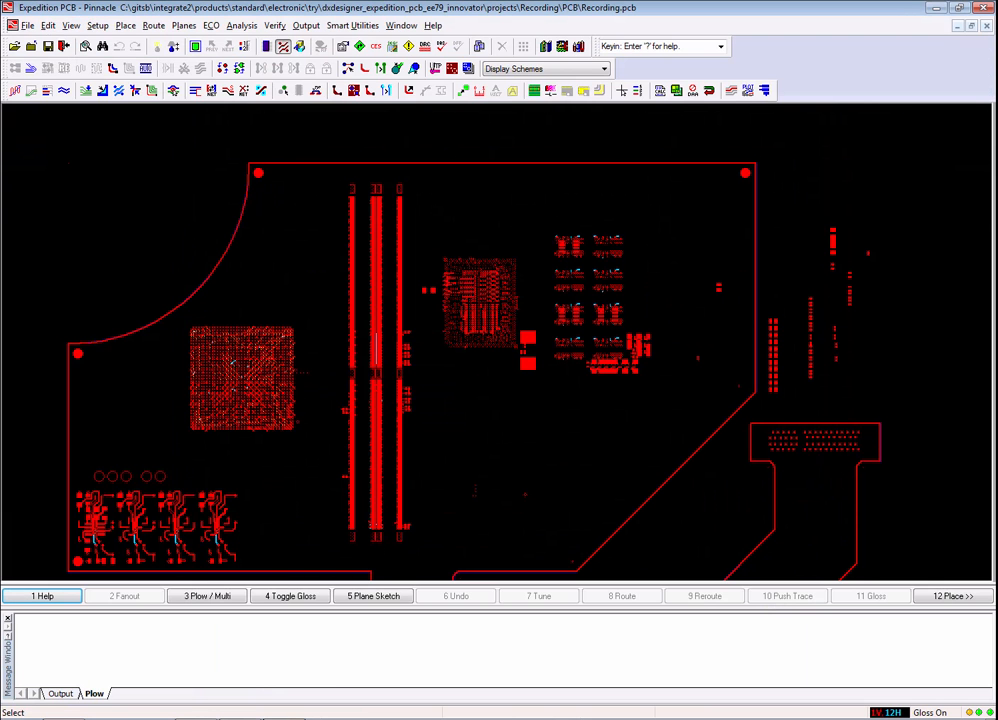
{"action": "left_click", "coordinate": [981, 8]}
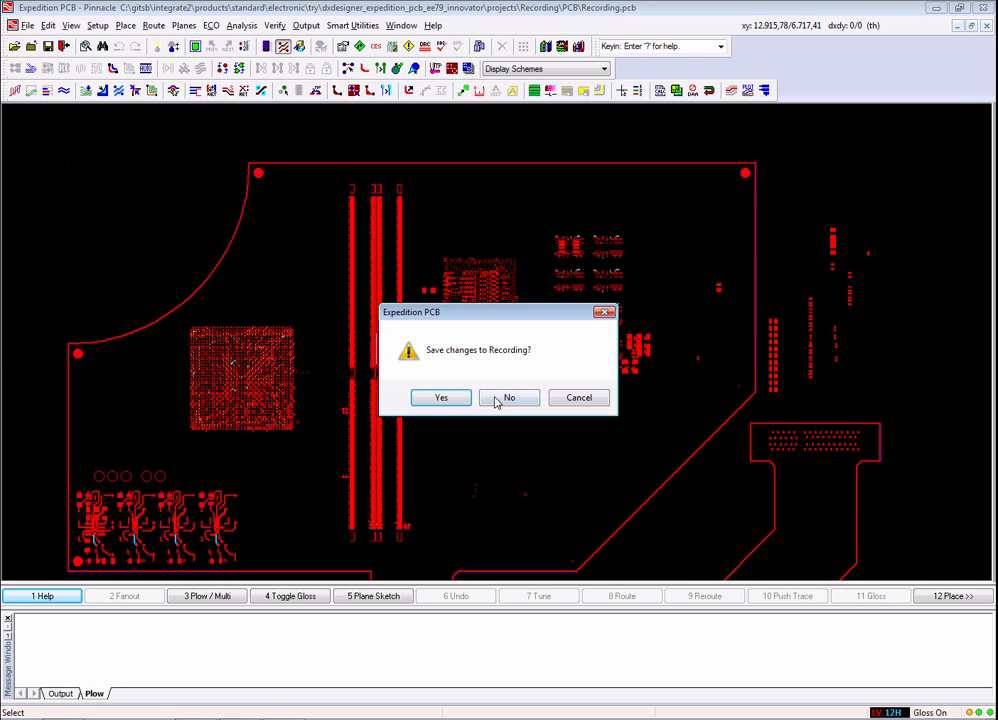
{"action": "left_click", "coordinate": [497, 398]}
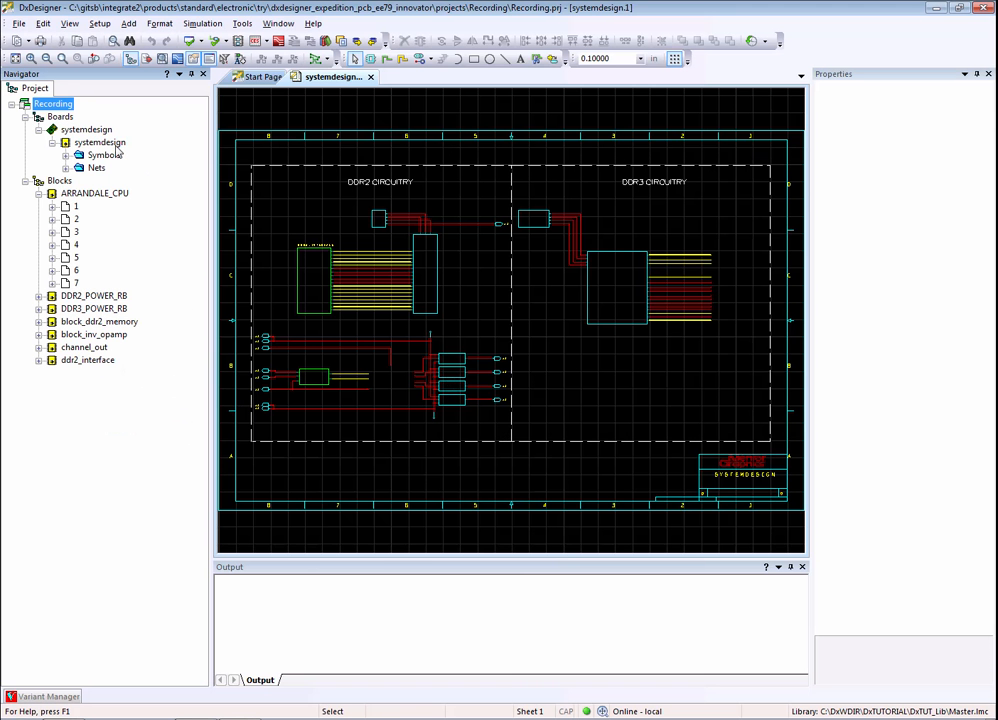
Launch Design Push for systemdesign and create the Innovation document and PCB part, both named Recording
{"action": "double_click", "coordinate": [112, 145]}
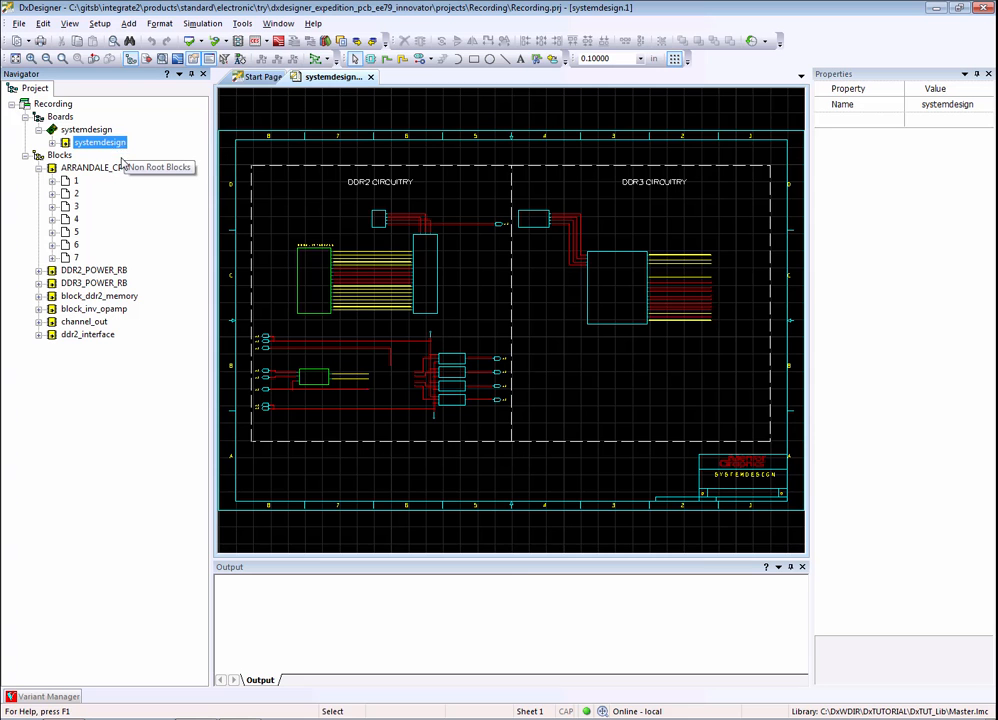
{"action": "left_click", "coordinate": [243, 23]}
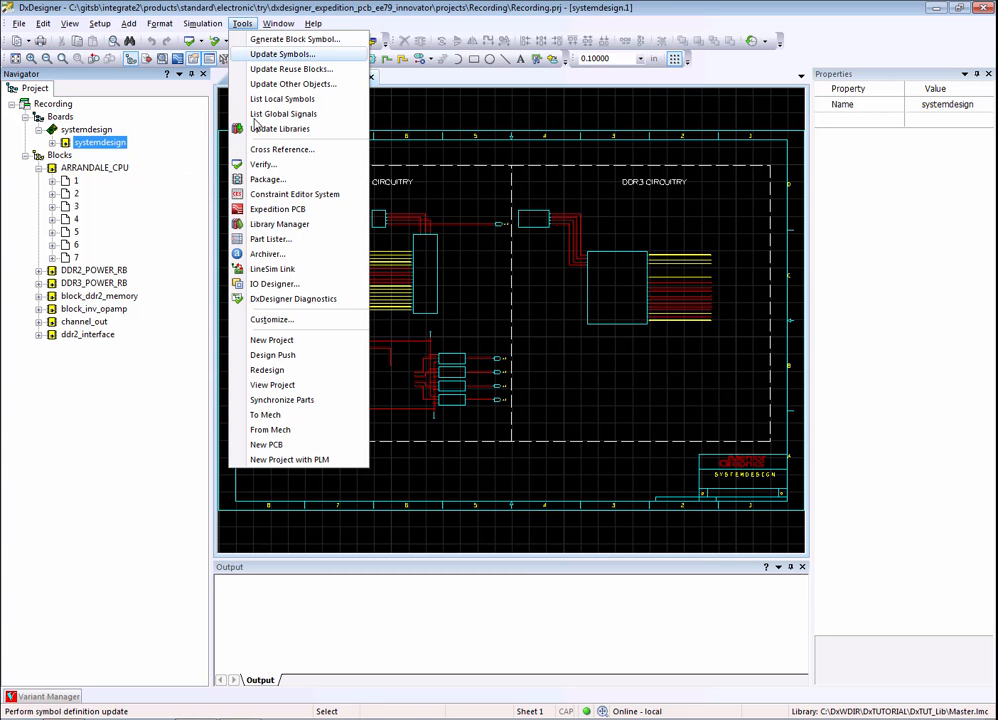
{"action": "left_click", "coordinate": [273, 355]}
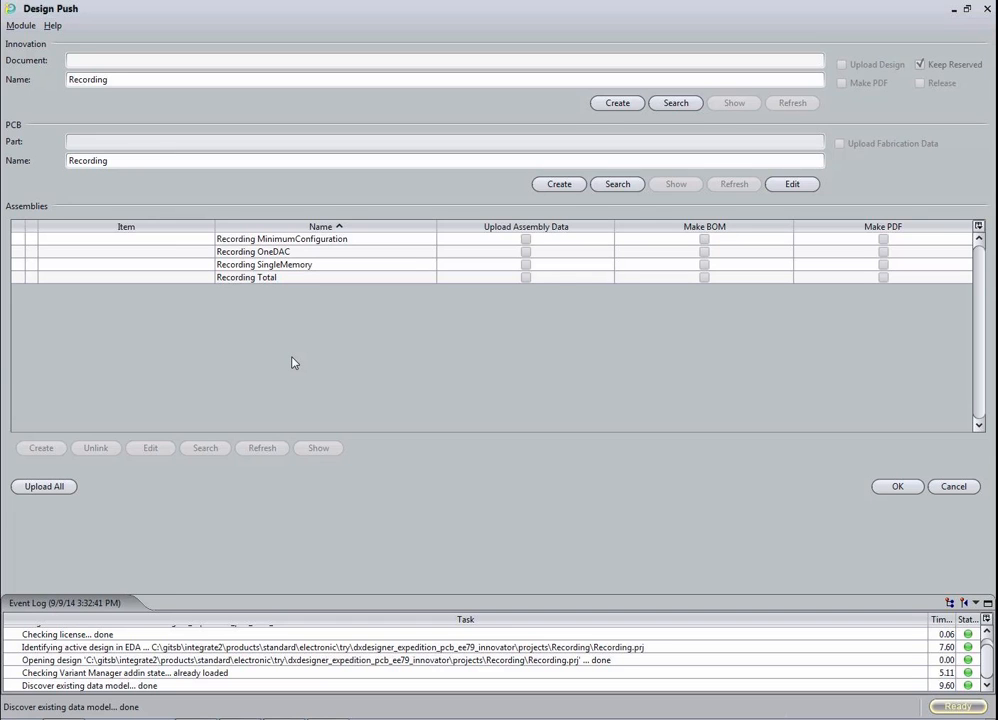
{"action": "left_click", "coordinate": [600, 106]}
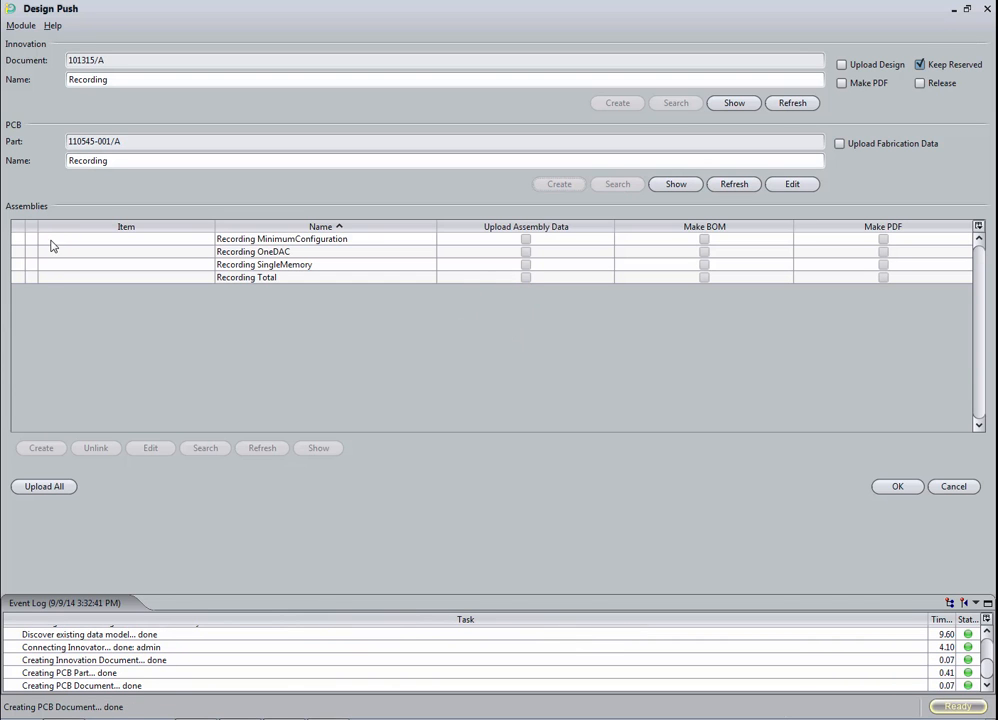
Create items for the four assemblies: Recording MinimumConfiguration, Recording OneDAC, Recording SingleMemory and Recording Total
{"action": "left_click", "coordinate": [49, 243]}
{"action": "left_click", "coordinate": [41, 448]}
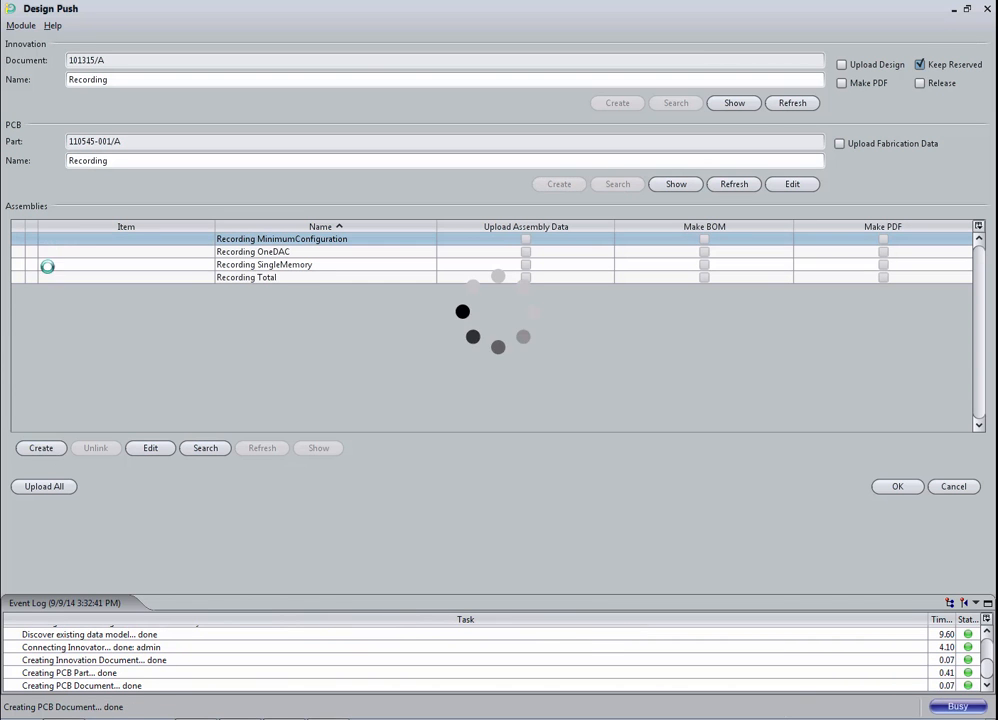
{"action": "left_click", "coordinate": [49, 254]}
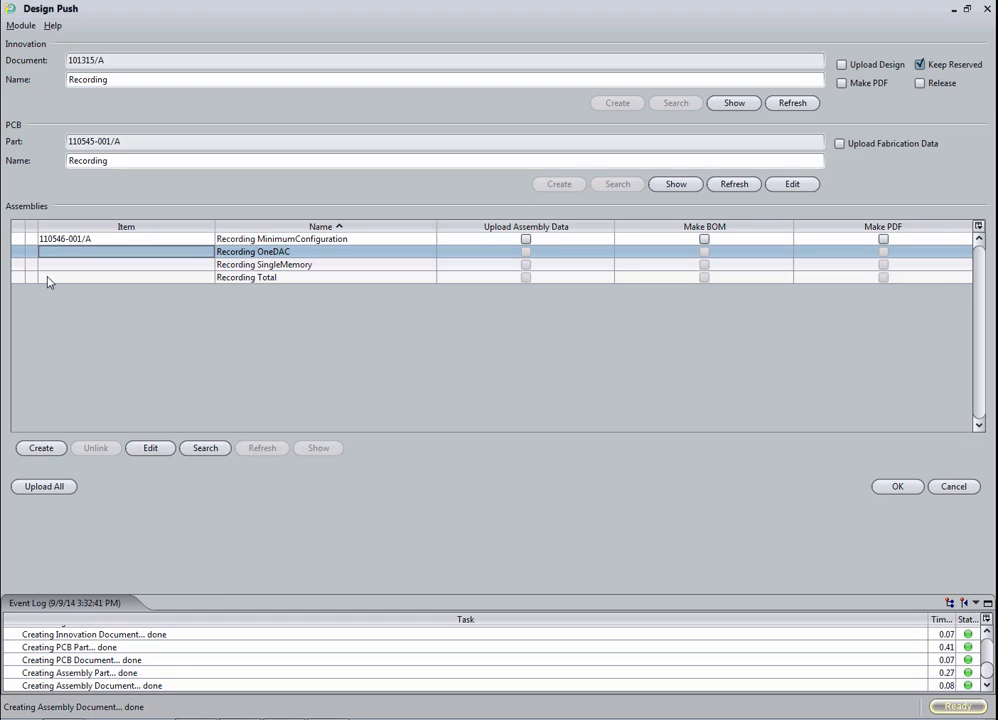
{"action": "left_click", "coordinate": [40, 447]}
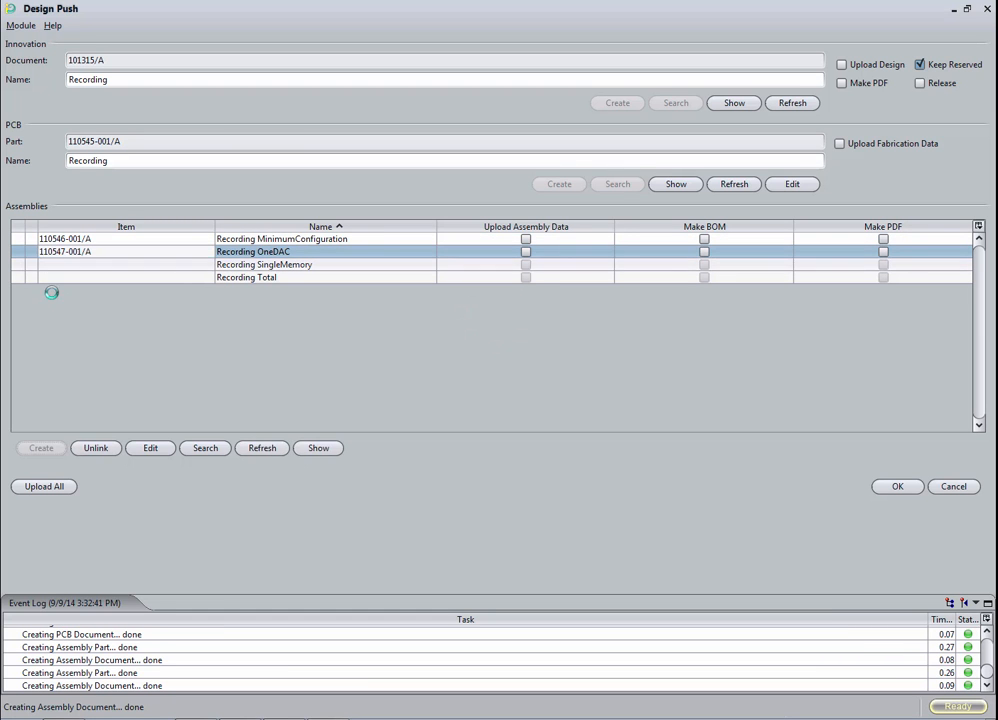
{"action": "left_click", "coordinate": [52, 265]}
{"action": "left_click", "coordinate": [37, 448]}
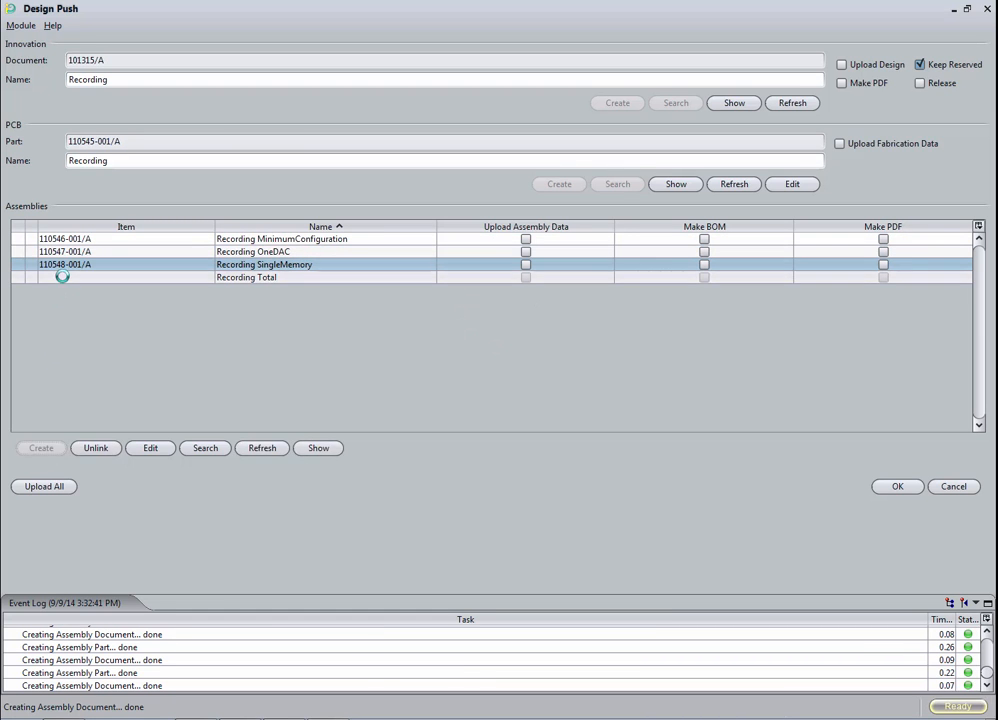
{"action": "left_click", "coordinate": [62, 277]}
{"action": "left_click", "coordinate": [30, 447]}
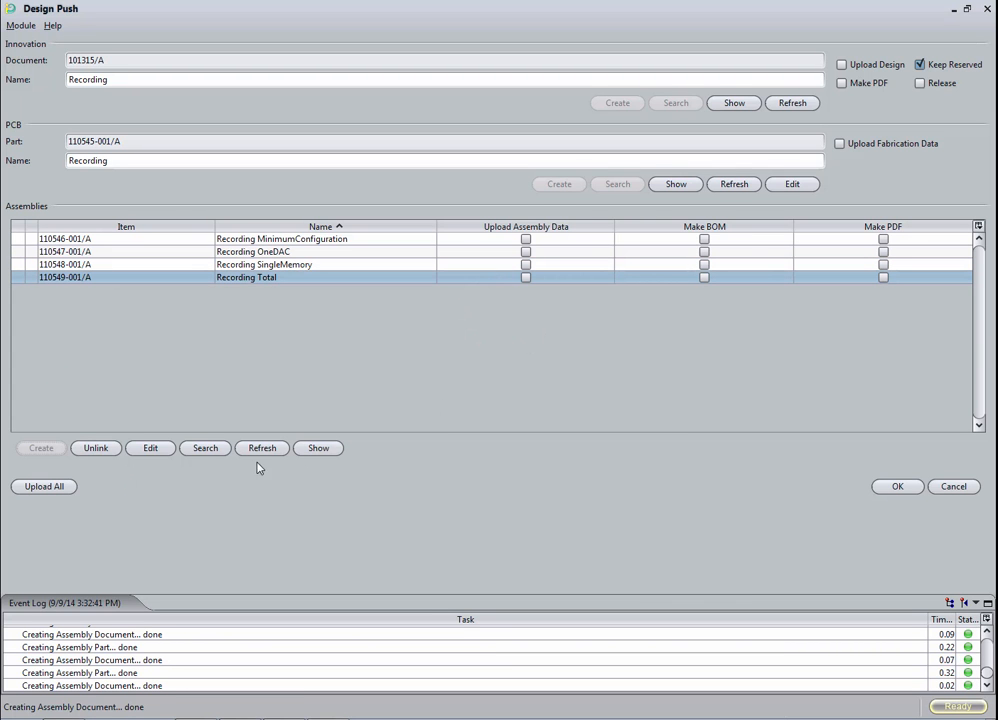
Mark all design data for upload, but exclude assembly data, BOM and PDF for Recording OneDAC and Recording SingleMemory
{"action": "left_click", "coordinate": [45, 487]}
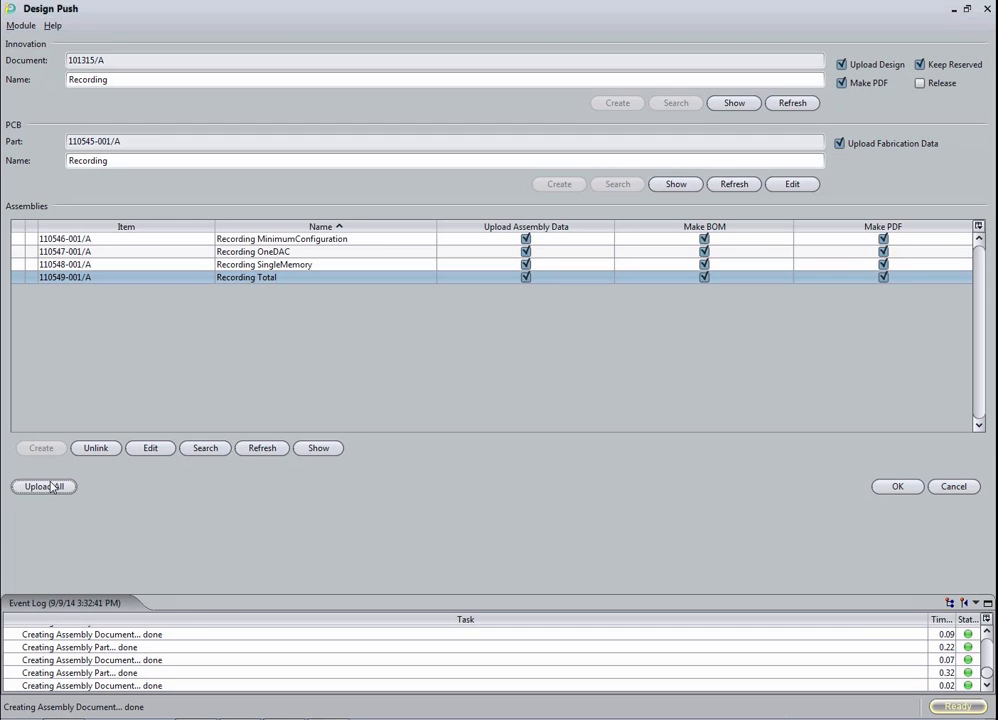
{"action": "left_click", "coordinate": [526, 252]}
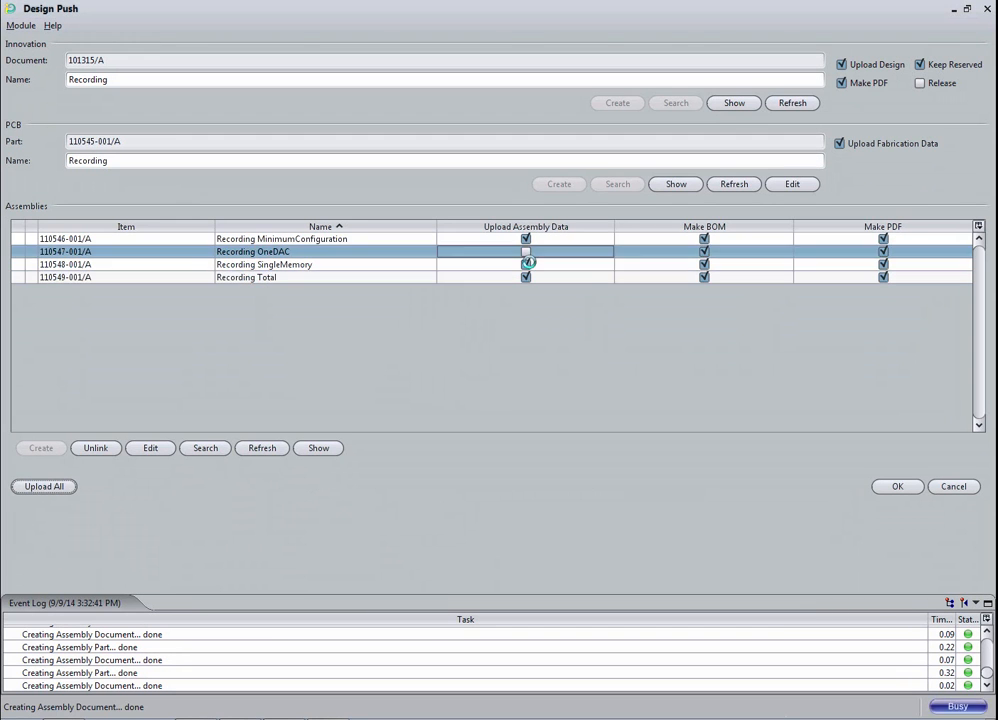
{"action": "left_click", "coordinate": [527, 264]}
{"action": "left_click", "coordinate": [704, 252]}
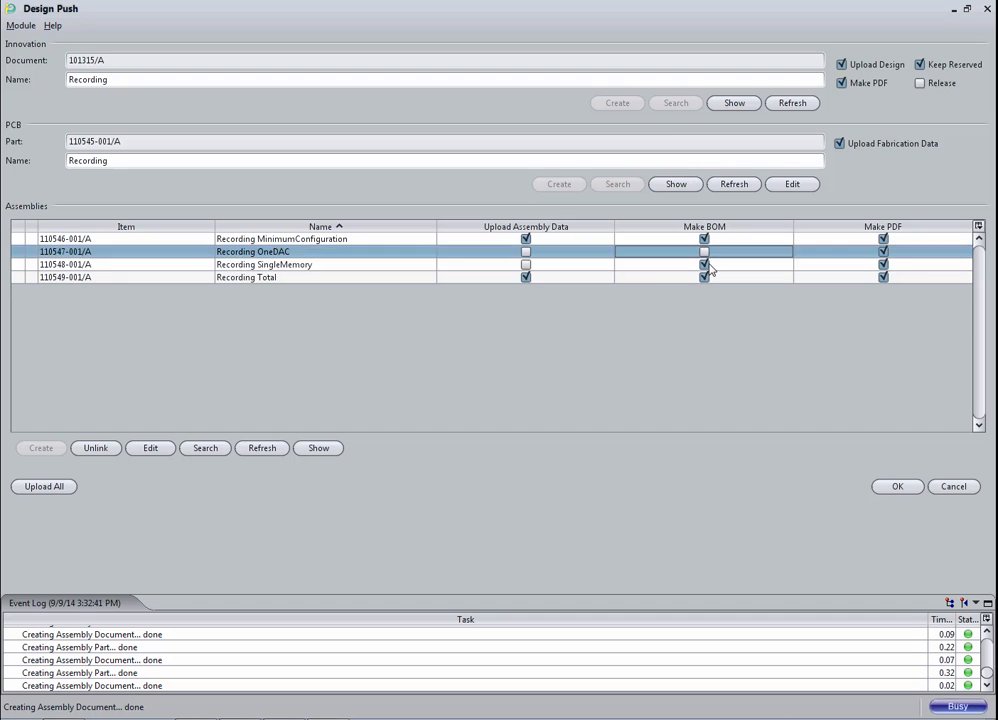
{"action": "left_click", "coordinate": [704, 264]}
{"action": "left_click", "coordinate": [884, 252]}
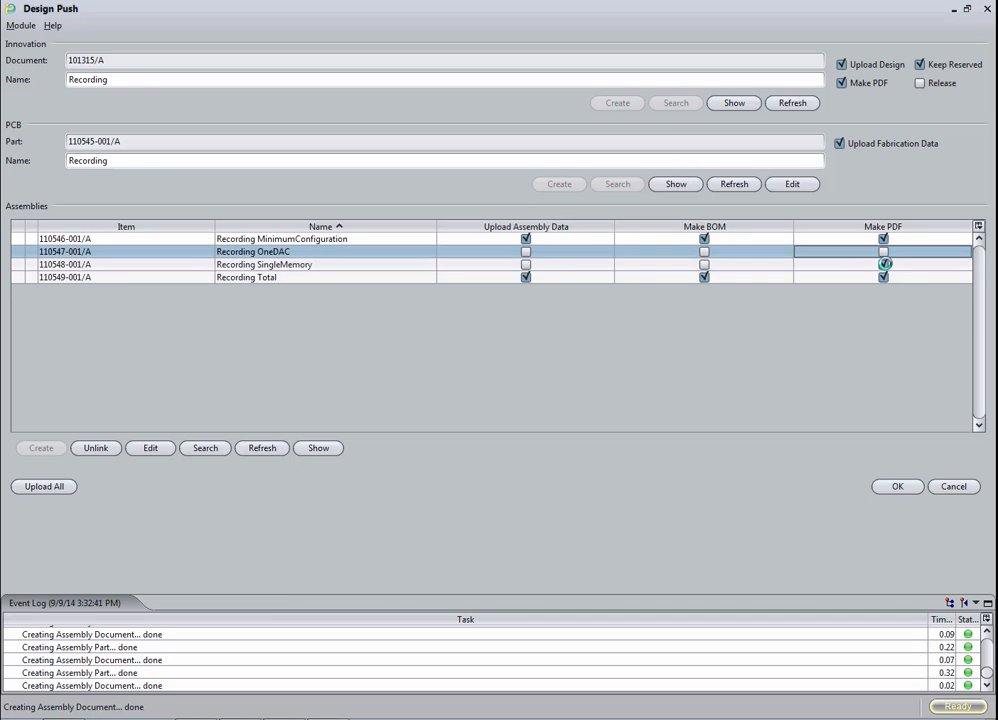
{"action": "left_click", "coordinate": [884, 264]}
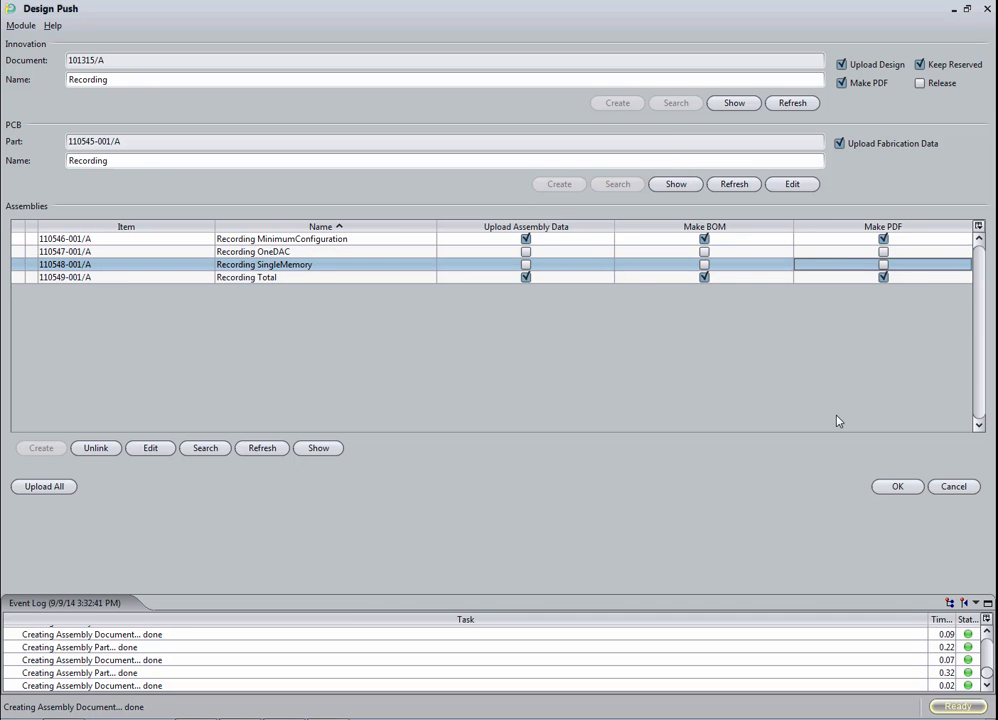
Review the editable properties of the Recording PCB and the Recording SingleMemory assembly without changing any values
{"action": "left_click", "coordinate": [792, 185]}
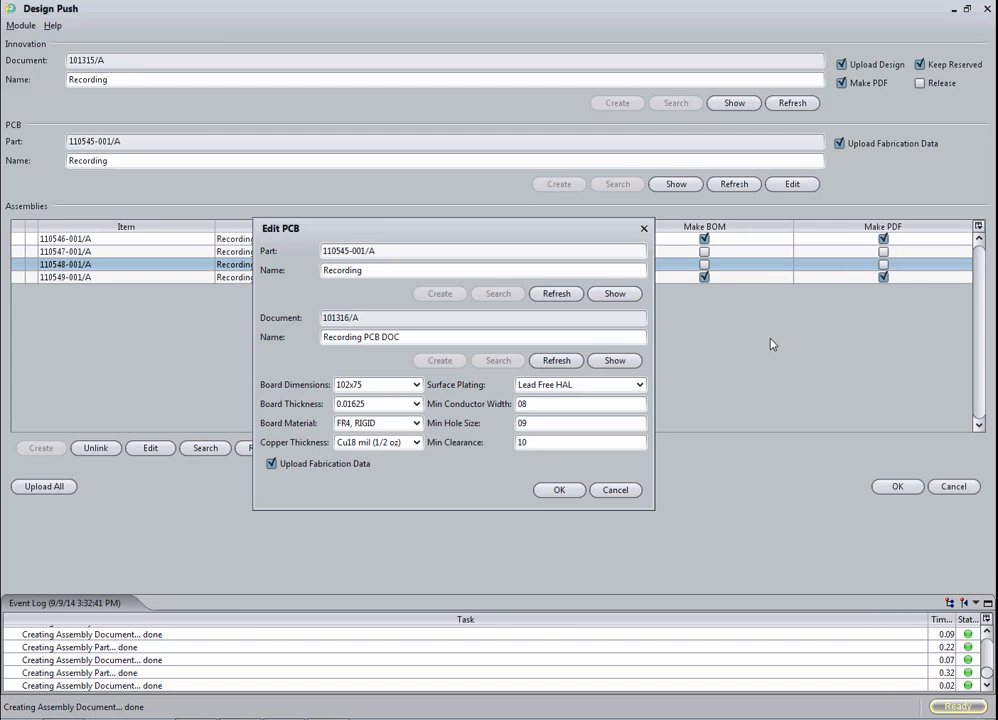
{"action": "left_click", "coordinate": [560, 490]}
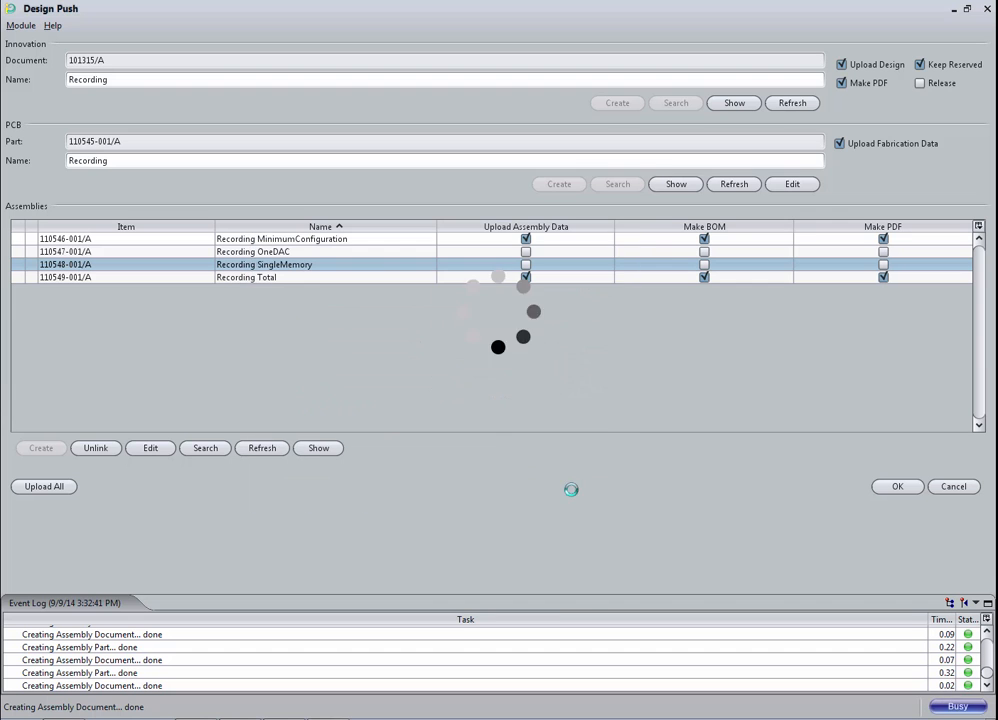
{"action": "left_click", "coordinate": [151, 449]}
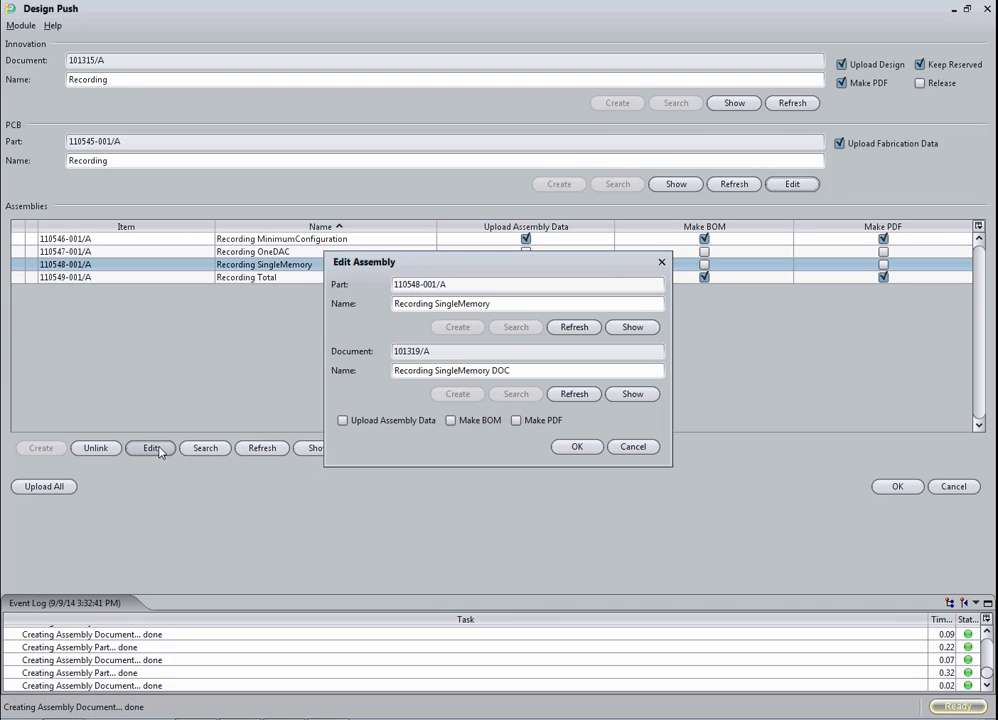
{"action": "left_click", "coordinate": [641, 450]}
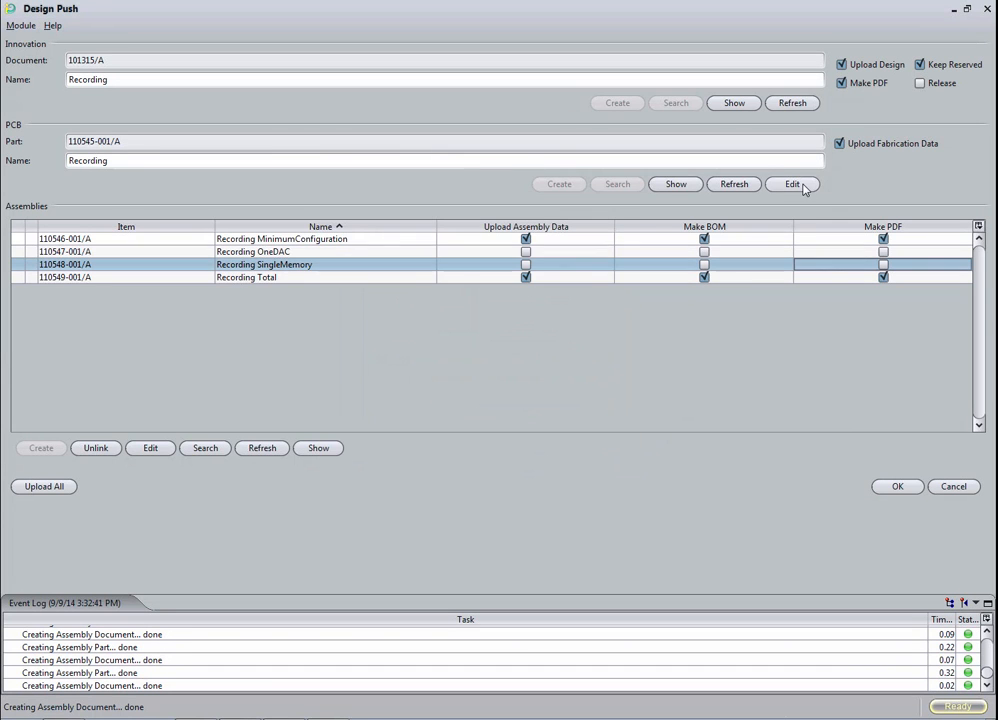
{"action": "left_click", "coordinate": [806, 186]}
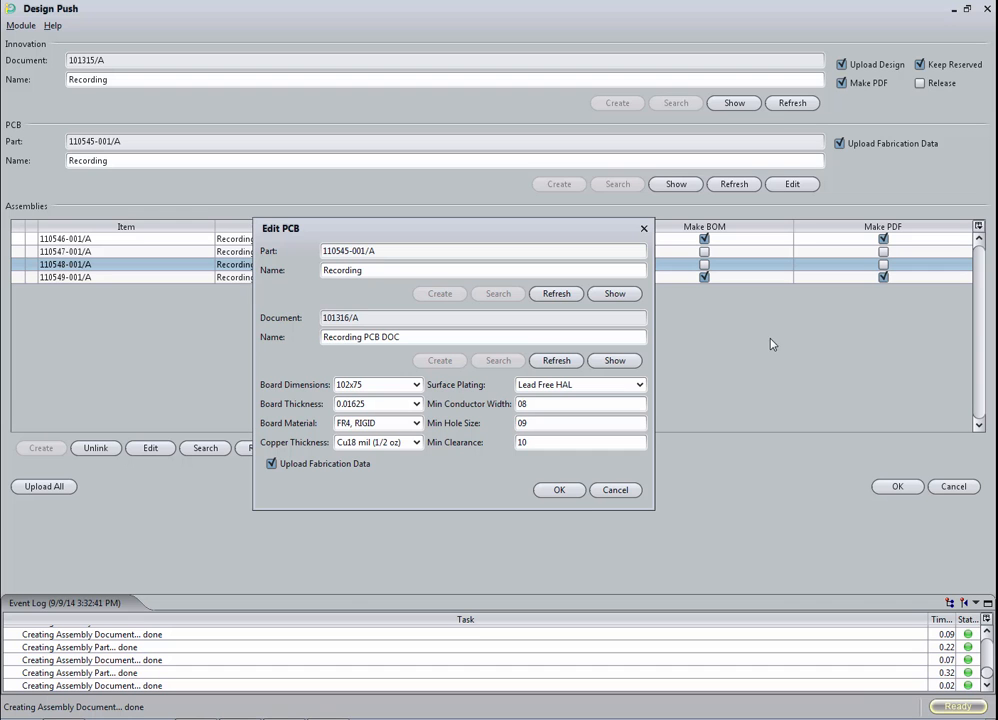
{"action": "left_click", "coordinate": [562, 490]}
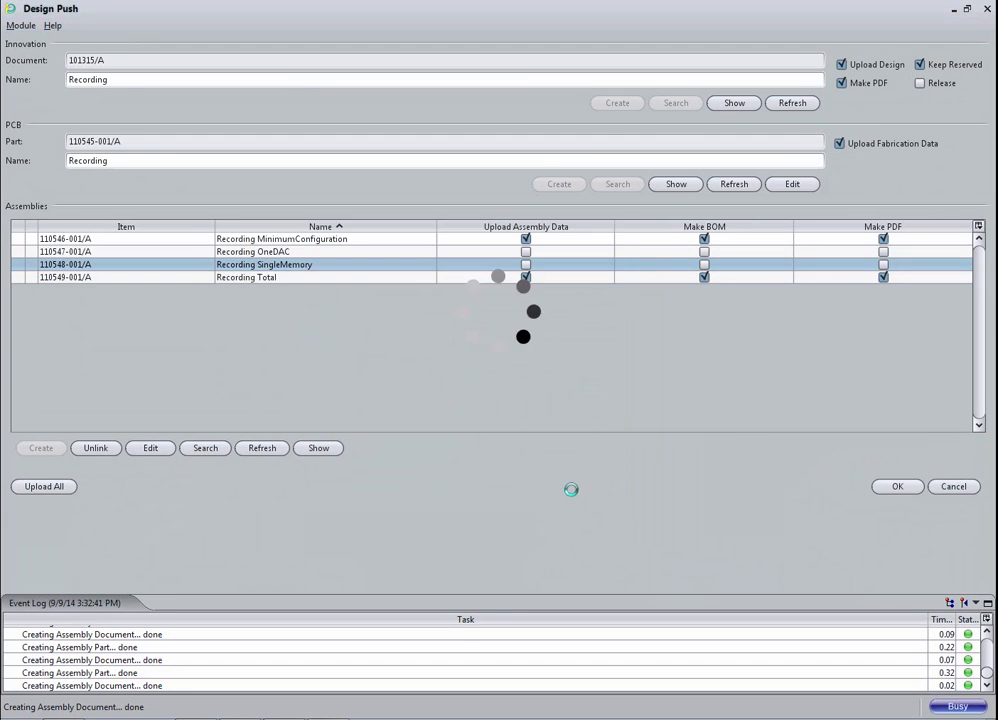
Run the design push, check the quantity, missing, unreleased, unassigned and ECAD-MCAD views of the BOM comparison, and accept it despite missing parts
{"action": "left_click", "coordinate": [911, 490]}
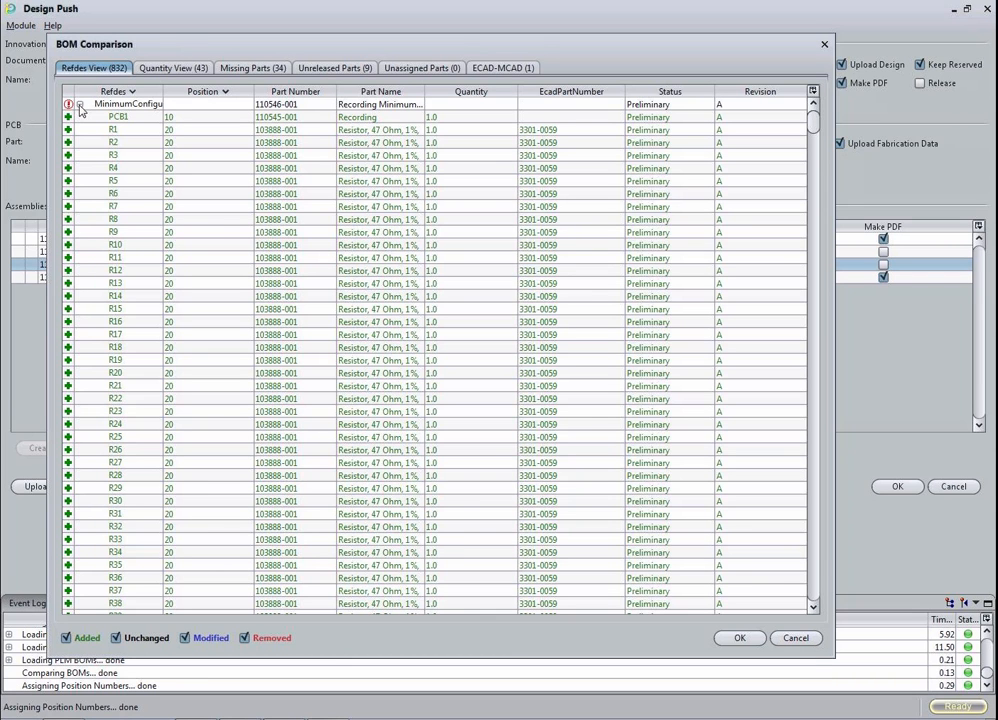
{"action": "left_click", "coordinate": [157, 70]}
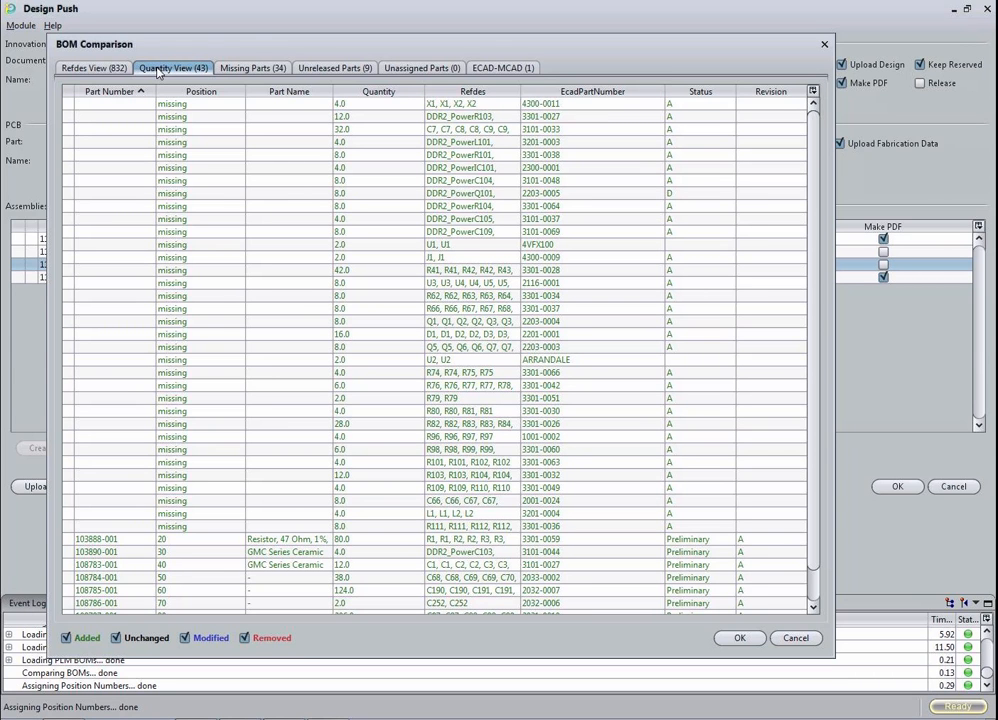
{"action": "left_click", "coordinate": [251, 69]}
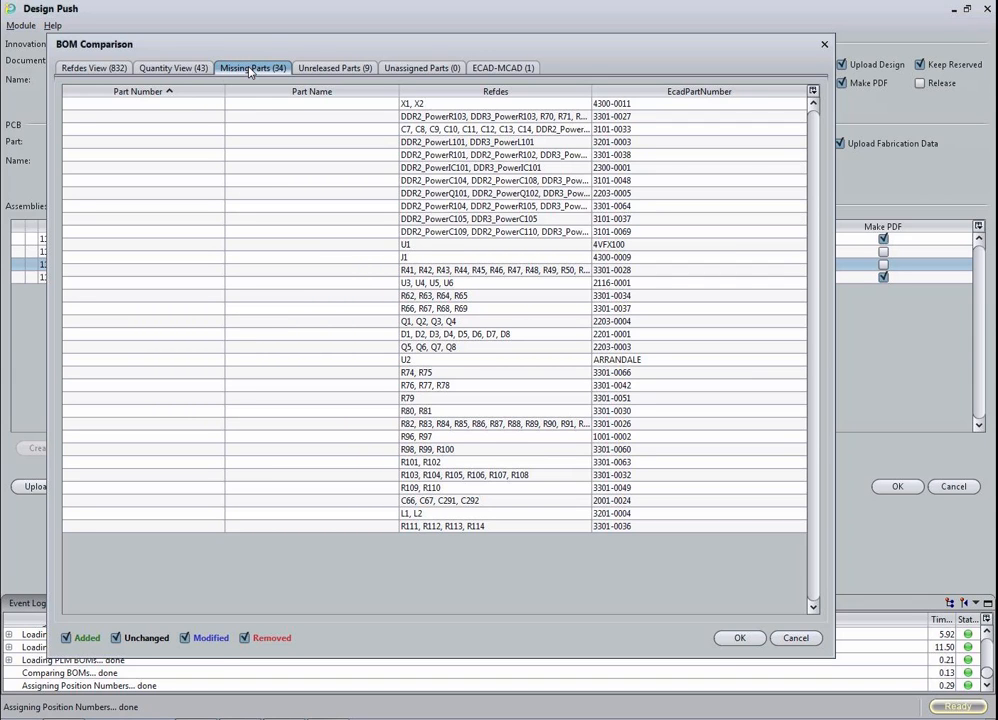
{"action": "left_click", "coordinate": [347, 70]}
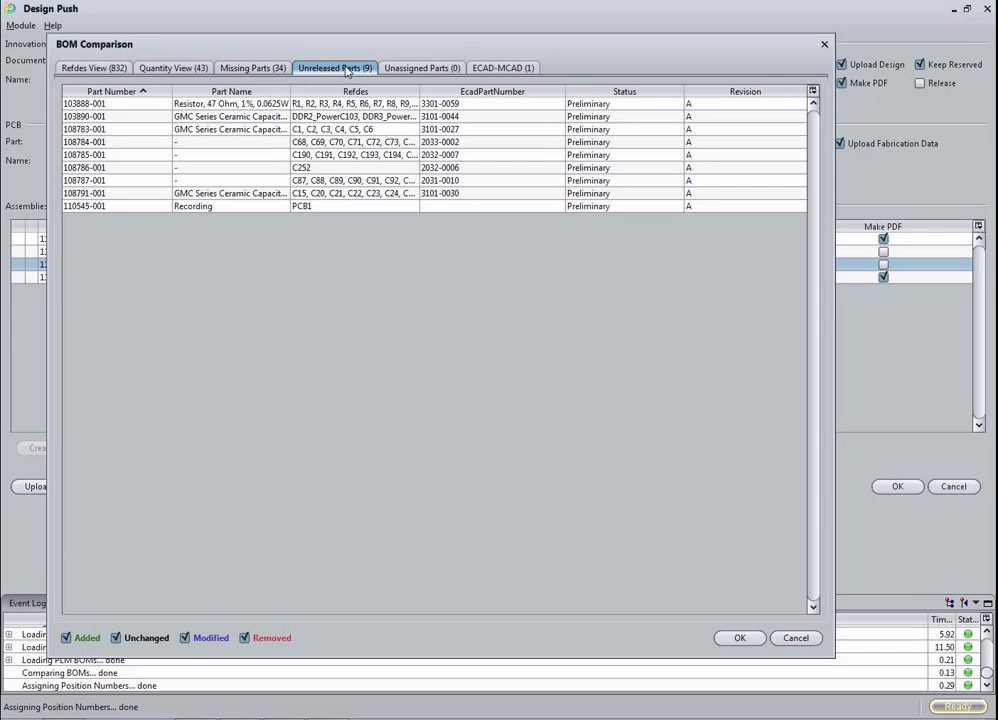
{"action": "left_click", "coordinate": [424, 69]}
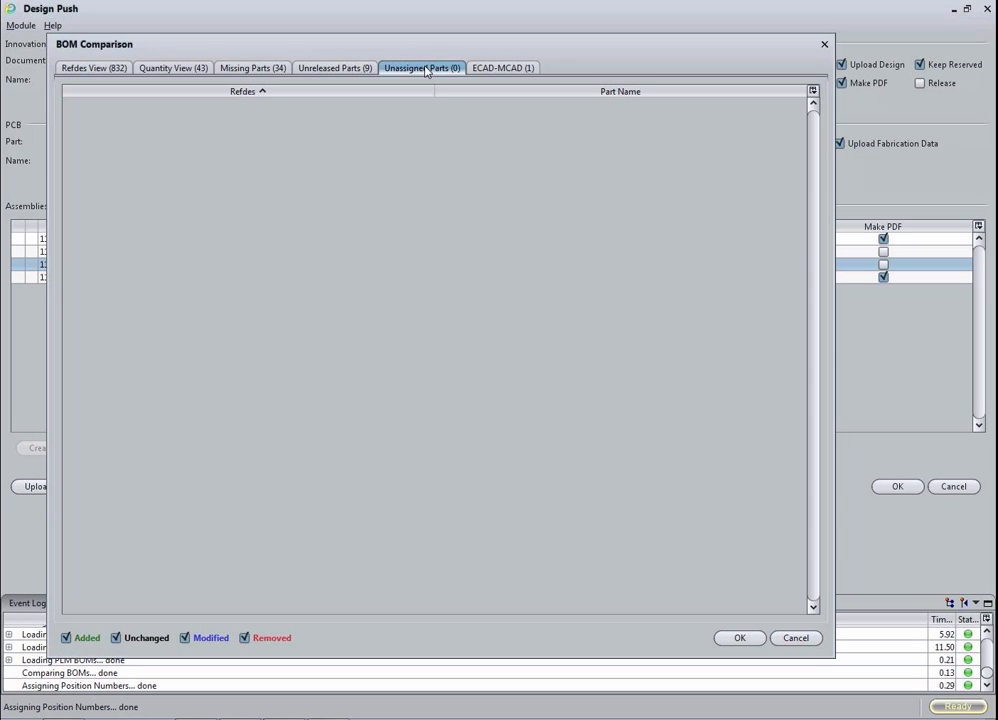
{"action": "left_click", "coordinate": [491, 69]}
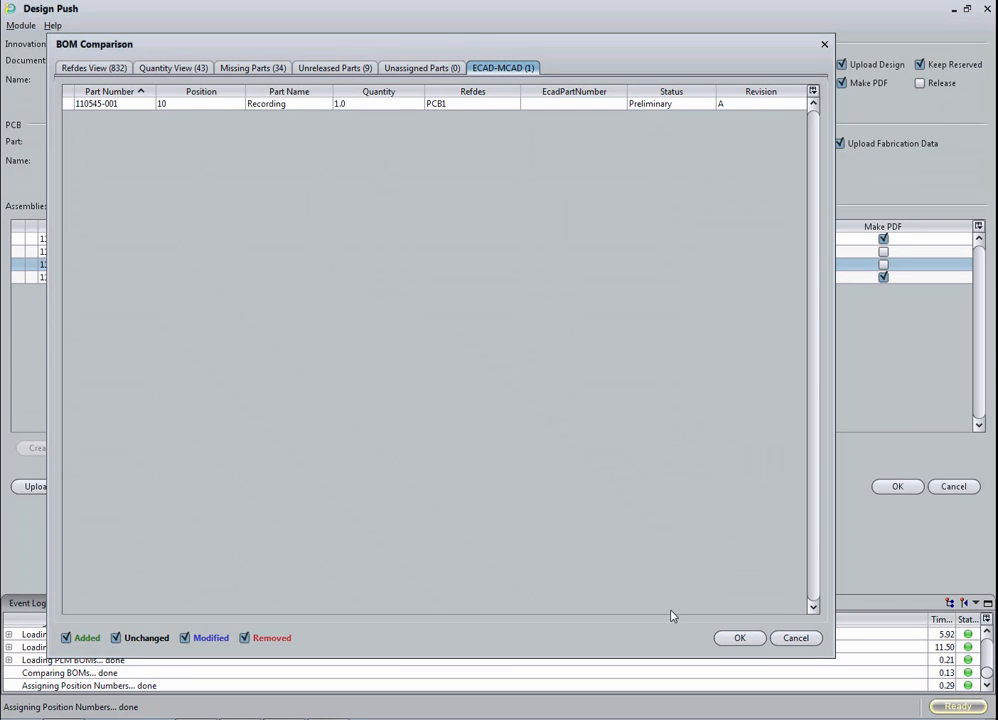
{"action": "left_click", "coordinate": [737, 639]}
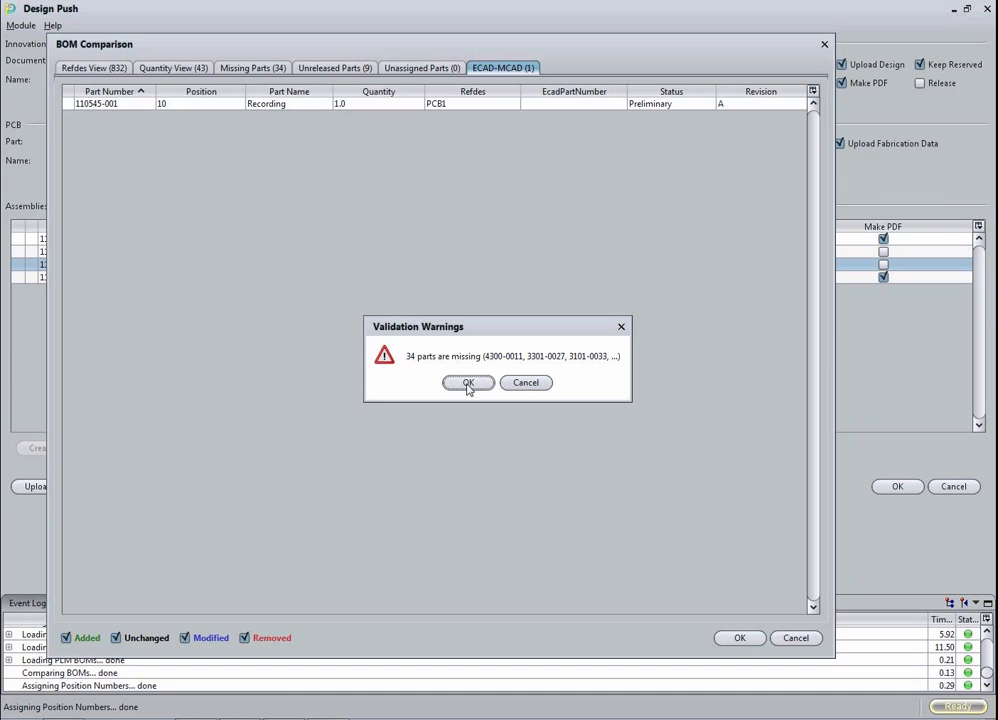
{"action": "left_click", "coordinate": [468, 385]}
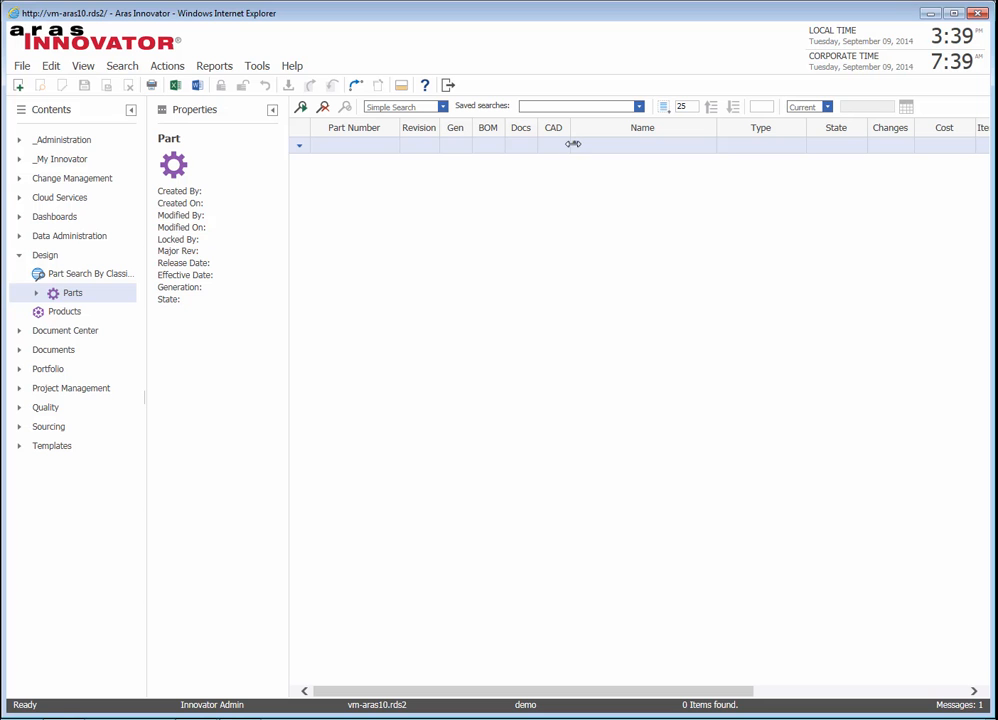
Switch to Aras Innovator and search the parts for names matching Recording*
{"action": "left_click", "coordinate": [574, 146]}
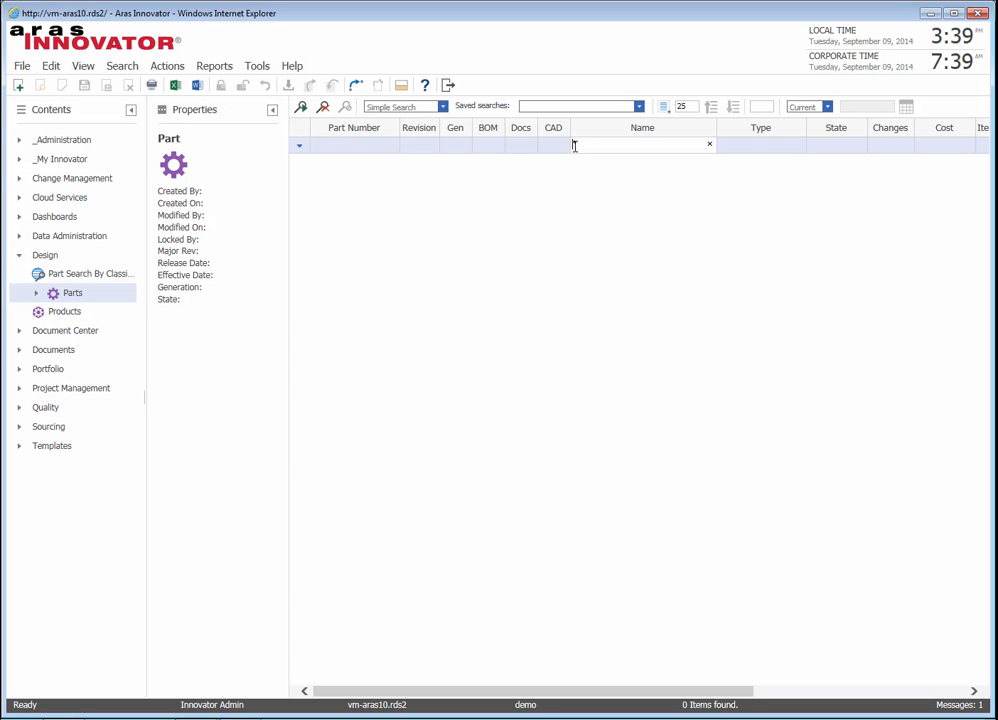
{"action": "type", "text": "Recording*"}
{"action": "key", "text": "Return"}
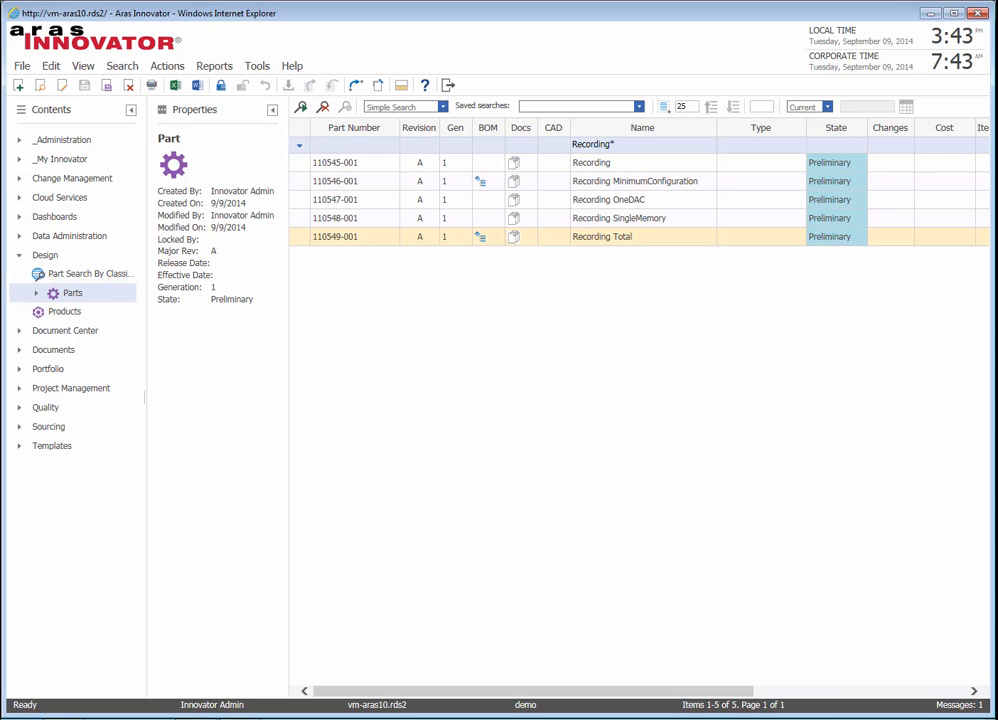
Open the Recording Total part in a maximized window and examine its BOM, including the Recording PCB line
{"action": "double_click", "coordinate": [387, 237]}
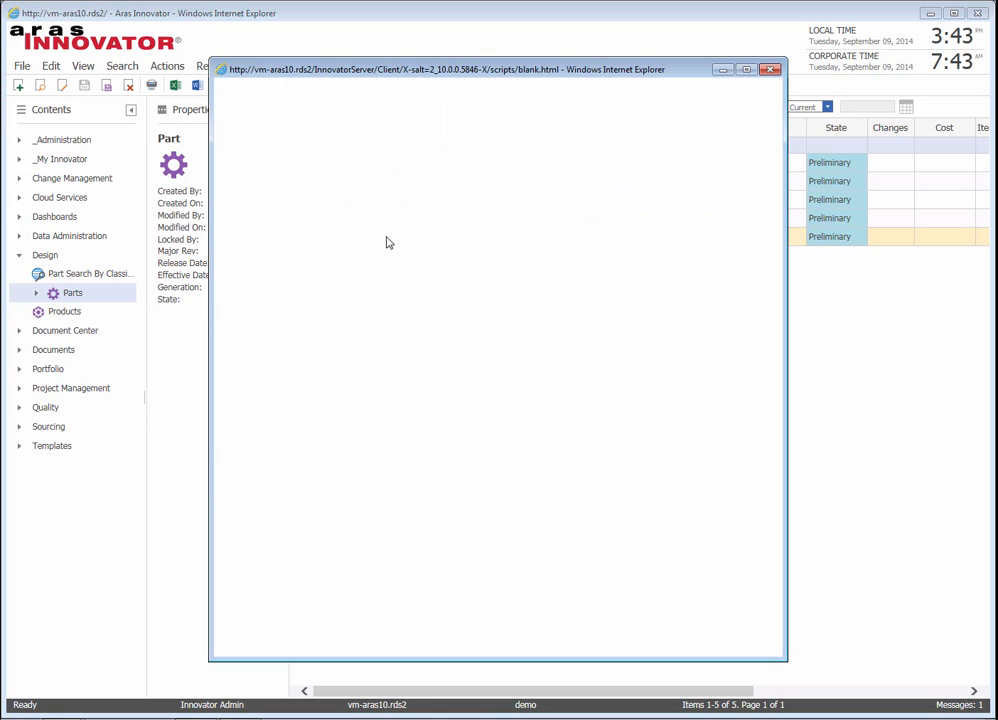
{"action": "left_click", "coordinate": [744, 70]}
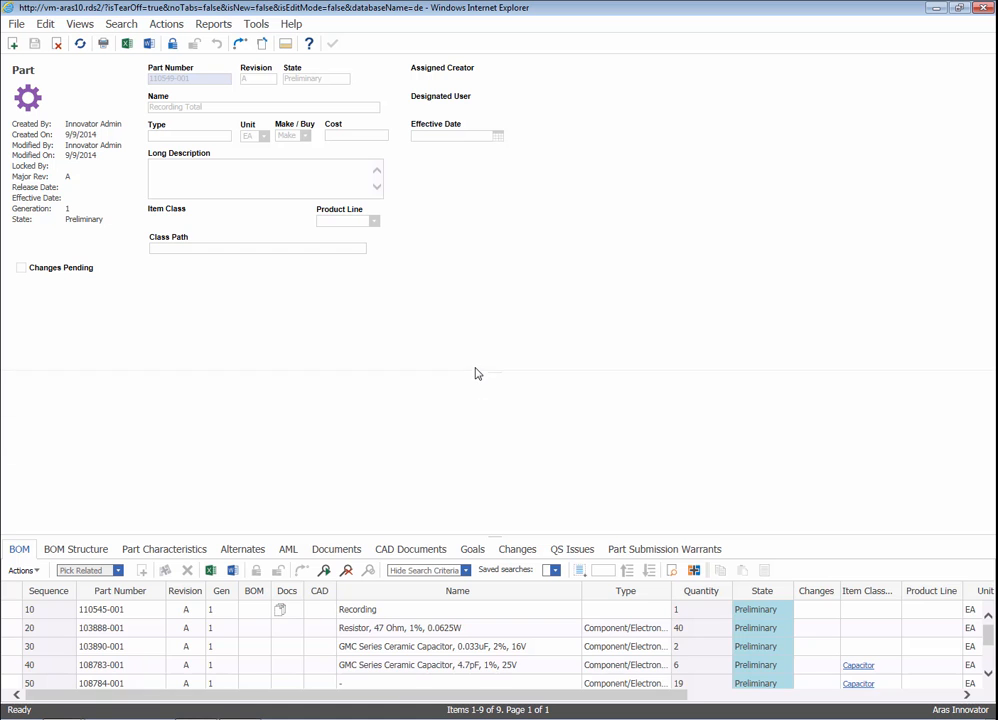
{"action": "left_click_drag", "start_coordinate": [475, 373], "coordinate": [475, 373]}
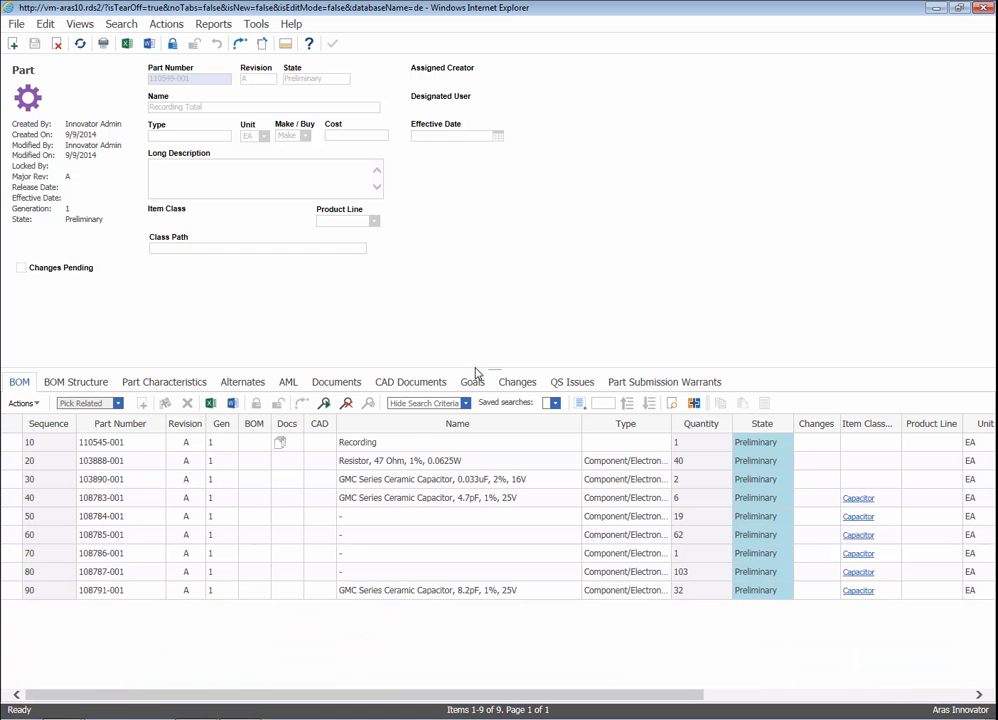
{"action": "left_click", "coordinate": [356, 442]}
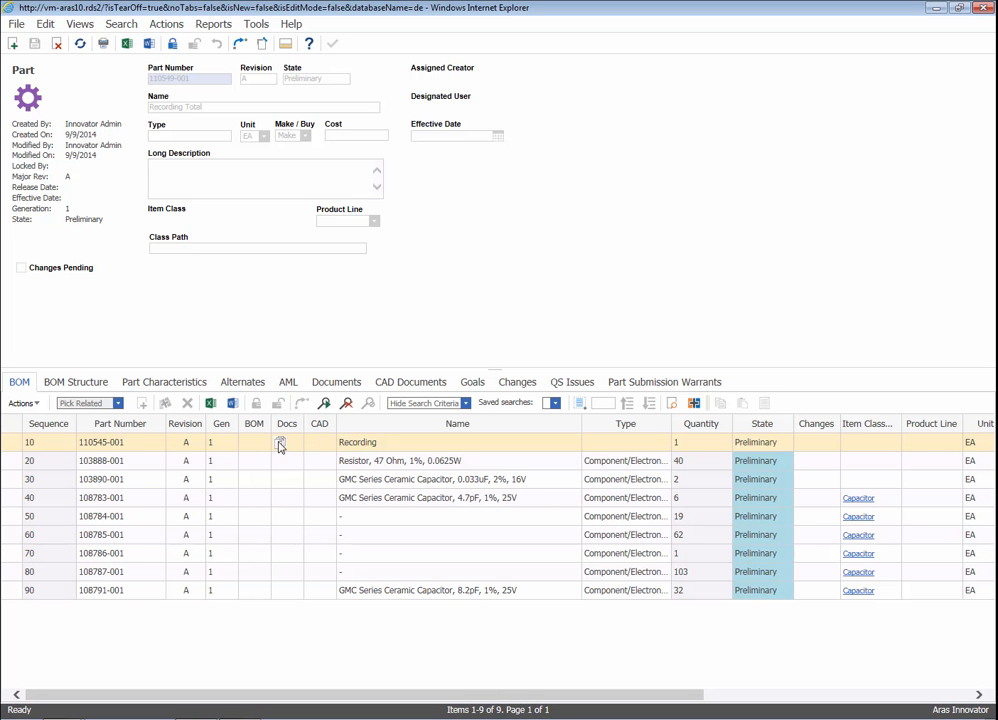
{"action": "left_click", "coordinate": [143, 448]}
View the BOM entry of the 4.7pF ceramic capacitor at sequence 40, check its placed instances, and close it
{"action": "left_click", "coordinate": [148, 507]}
{"action": "right_click", "coordinate": [148, 507]}
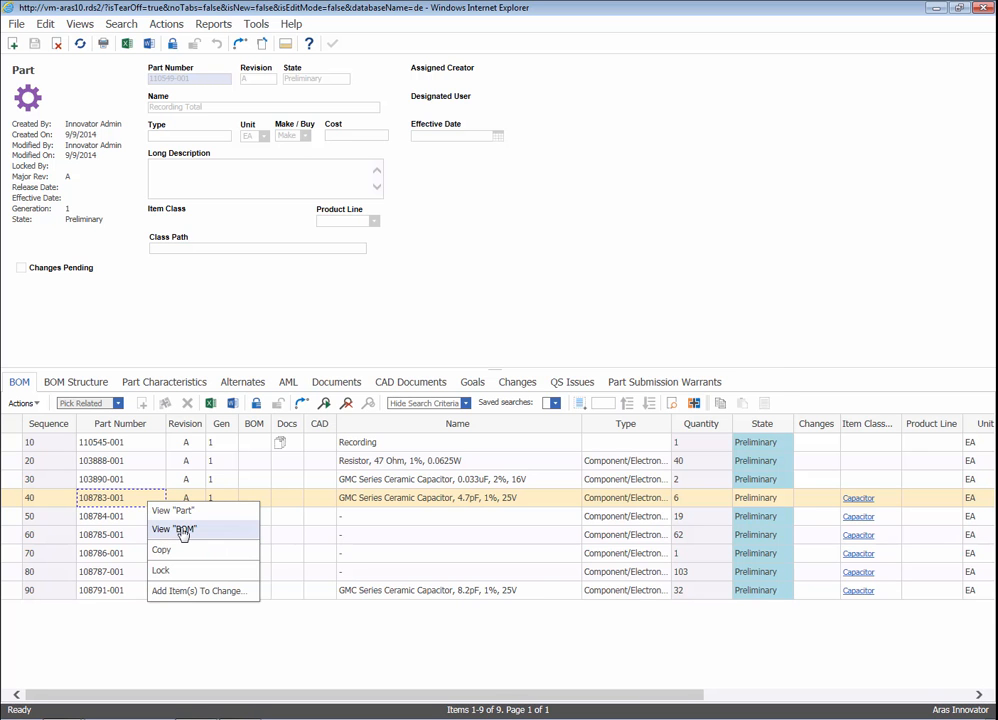
{"action": "left_click", "coordinate": [183, 530]}
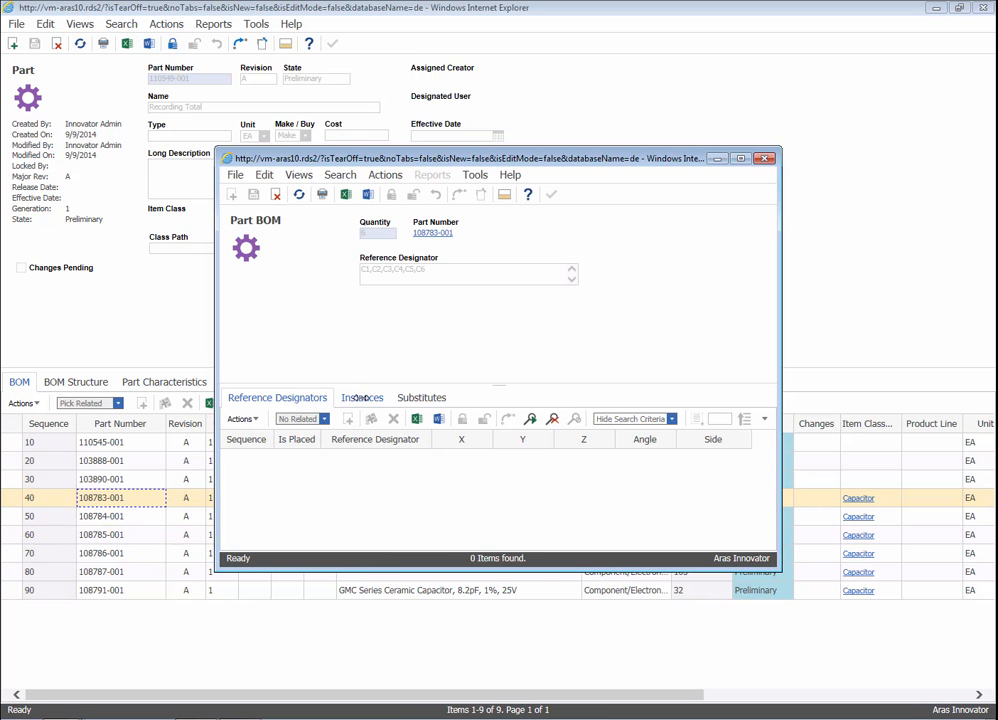
{"action": "left_click", "coordinate": [361, 398]}
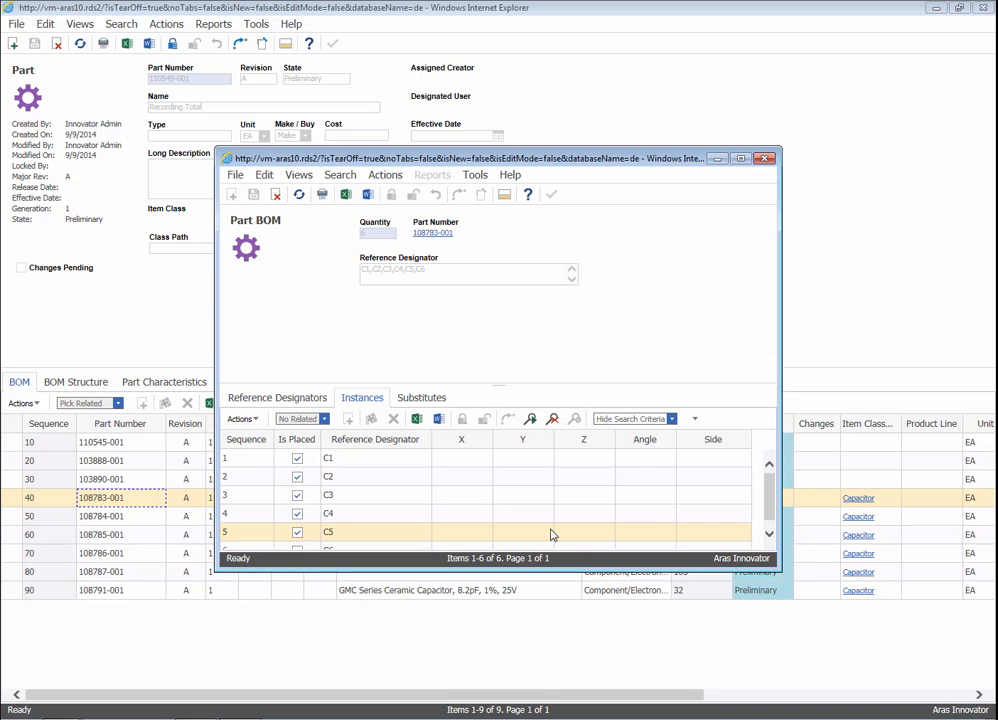
{"action": "scroll", "coordinate": [551, 535], "scroll_direction": "down", "scroll_amount": 1}
{"action": "scroll", "coordinate": [551, 535], "scroll_direction": "up", "scroll_amount": 1}
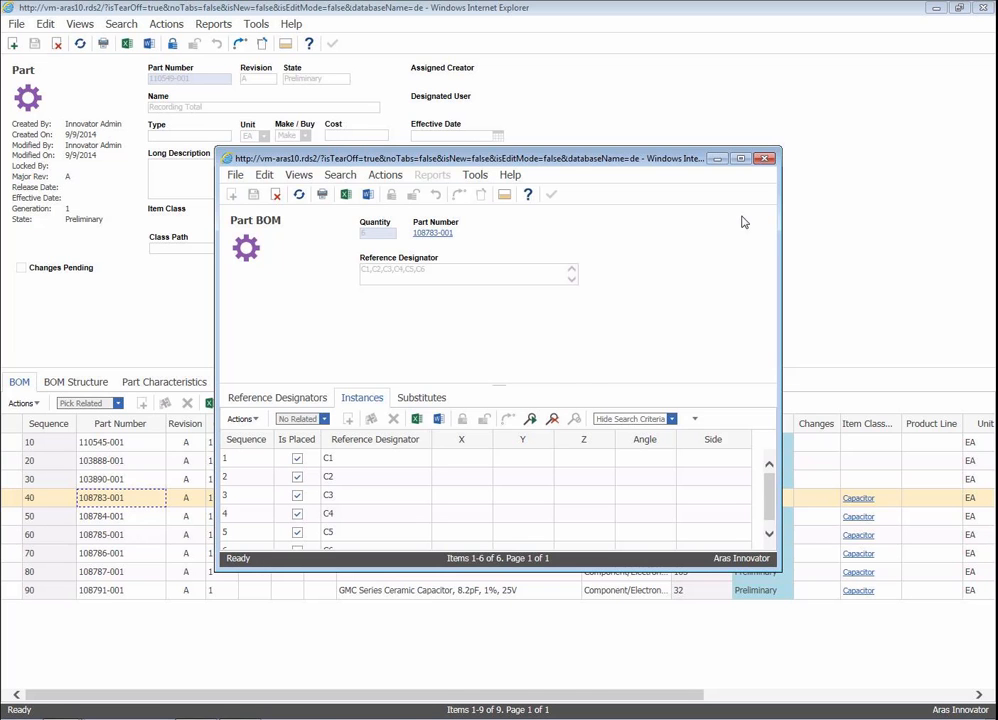
{"action": "left_click", "coordinate": [764, 158]}
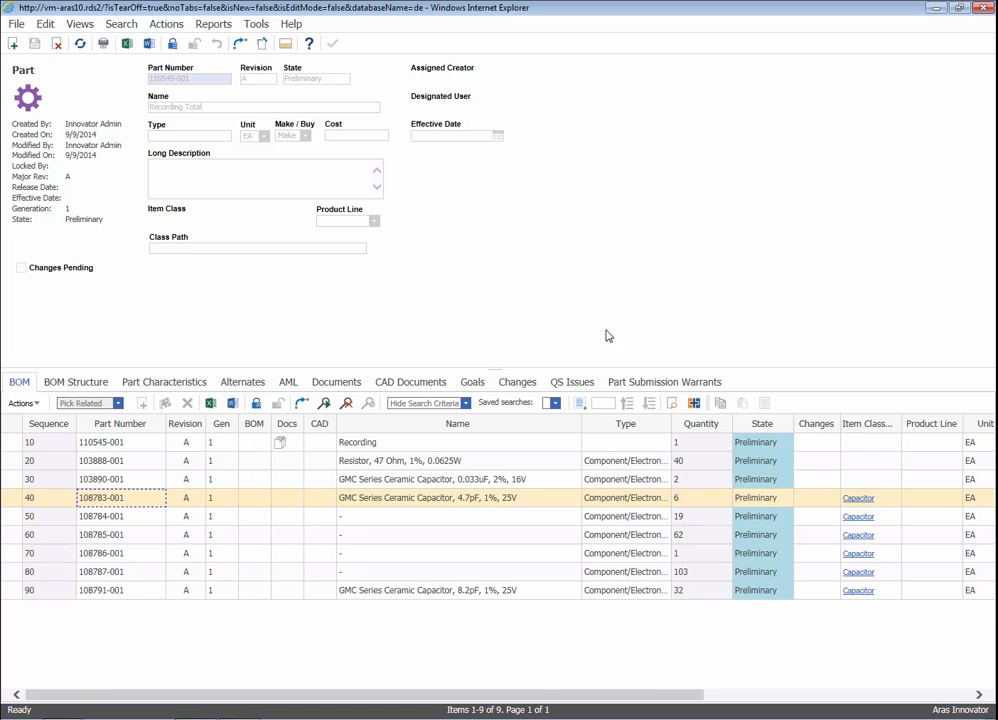
Show the documents attached to the Recording Total part and open Recording Total DOC
{"action": "left_click", "coordinate": [347, 383]}
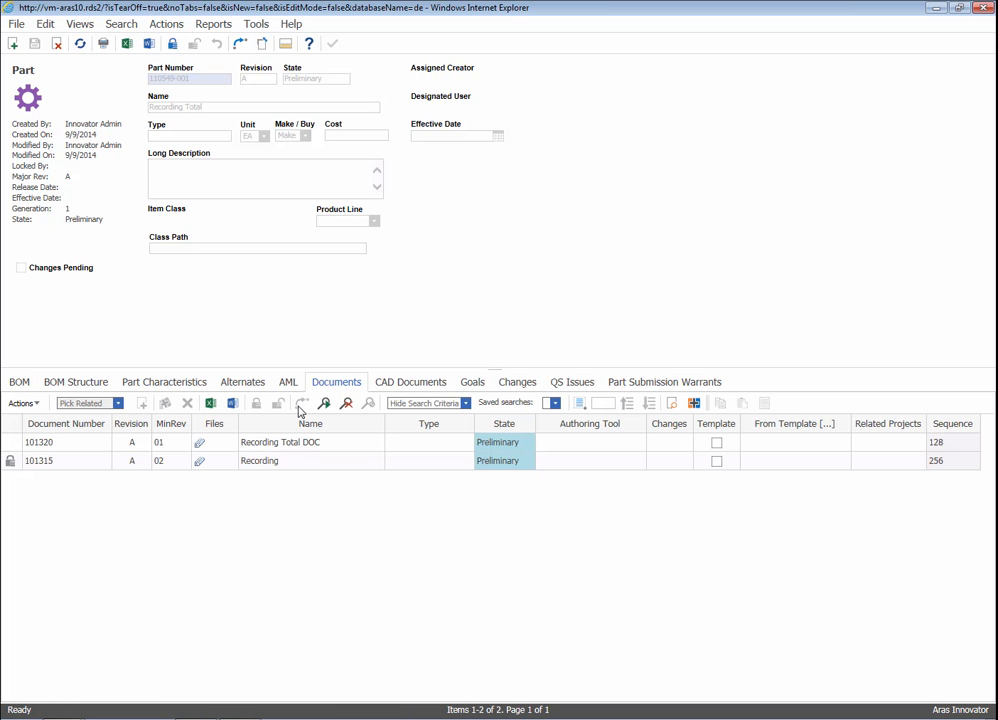
{"action": "left_click", "coordinate": [94, 443]}
{"action": "double_click", "coordinate": [95, 443]}
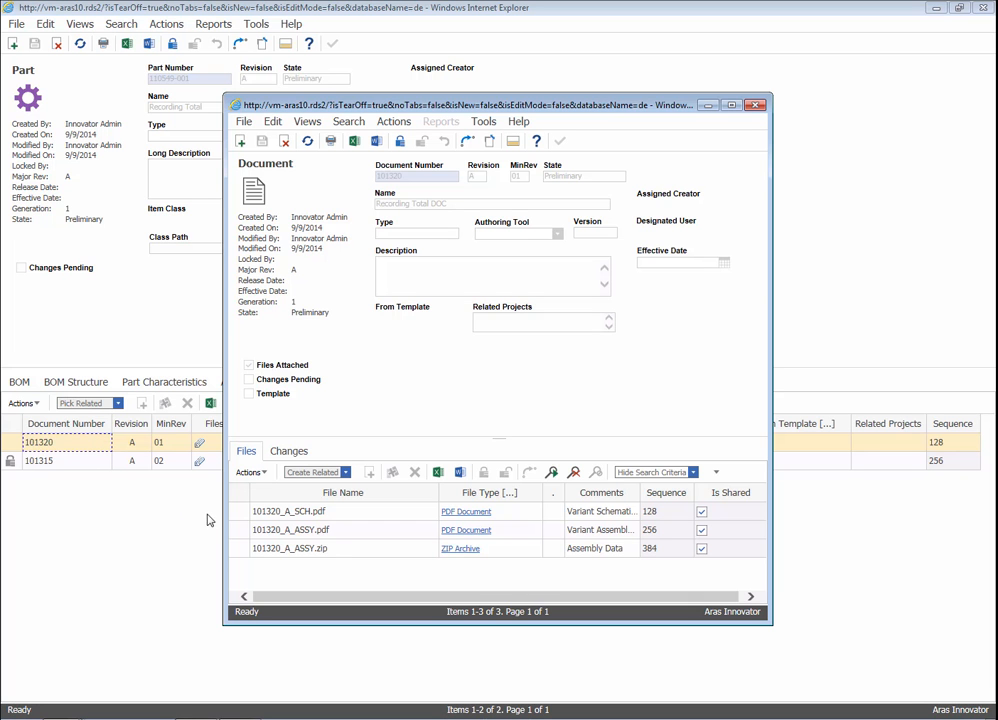
Open the assembly archive 101320_A_ASSY.zip, examine the component placement data in vb_ais, and close both
{"action": "left_click", "coordinate": [338, 550]}
{"action": "double_click", "coordinate": [338, 550]}
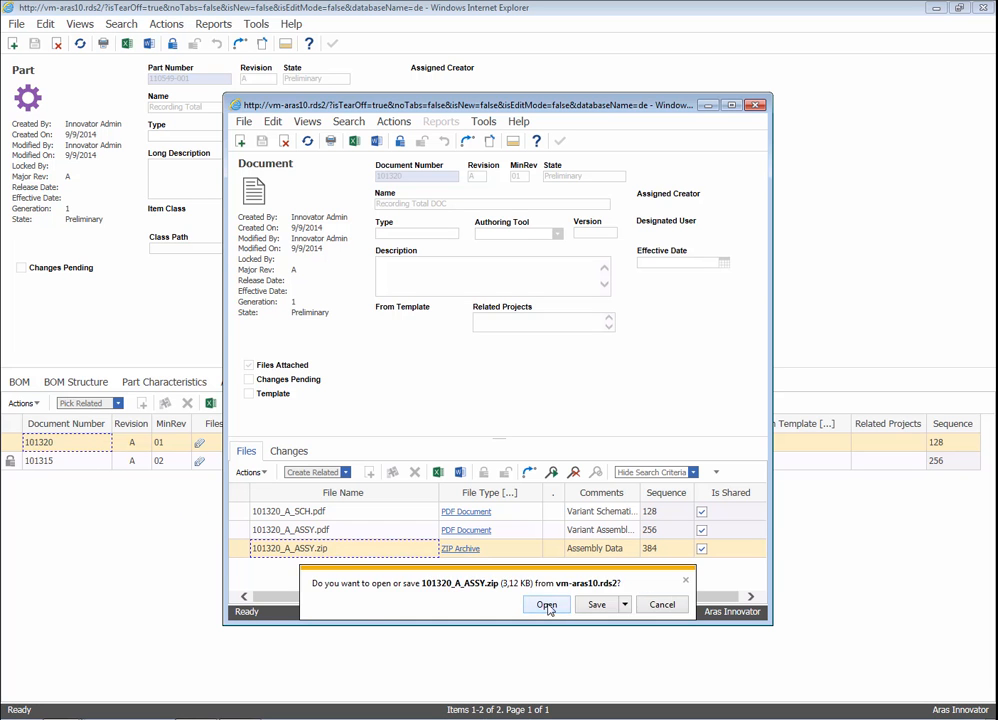
{"action": "left_click", "coordinate": [546, 602]}
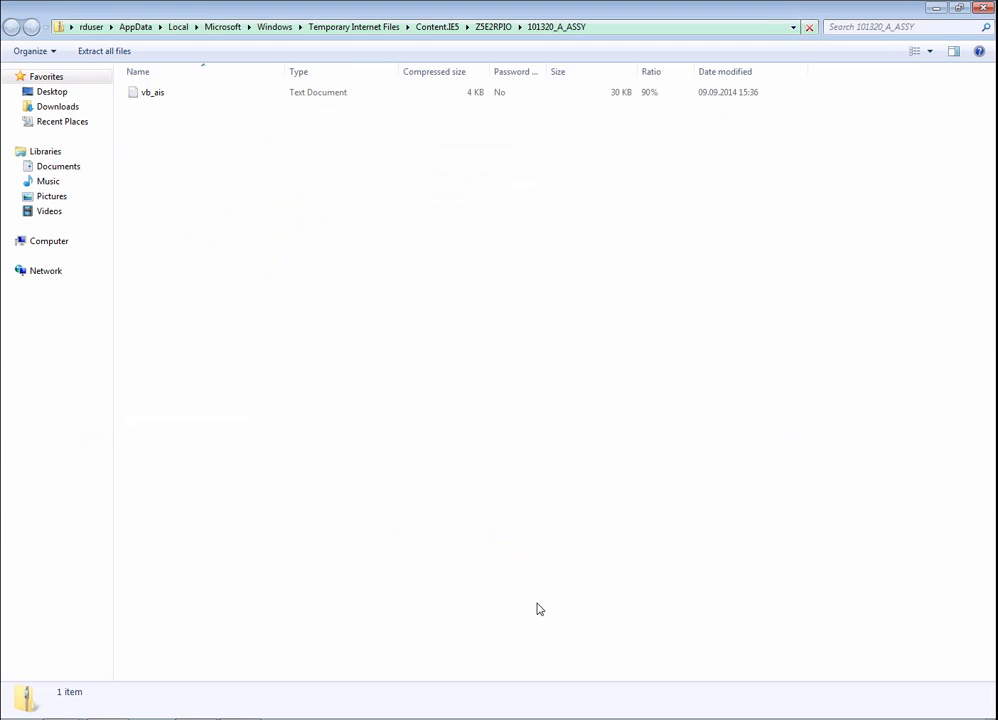
{"action": "right_click", "coordinate": [145, 100]}
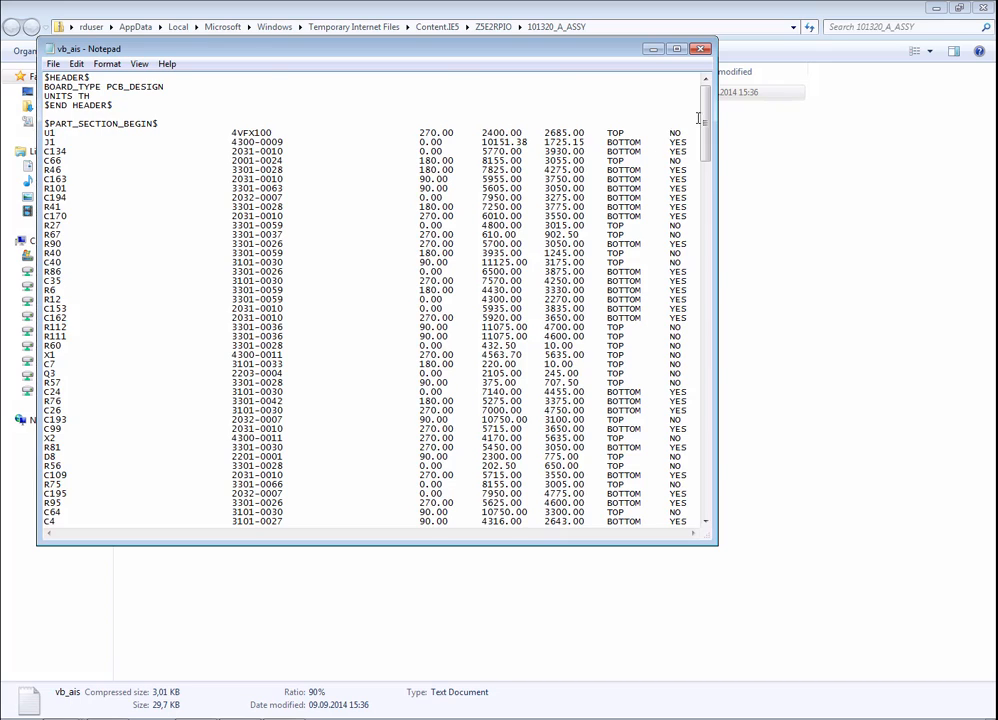
{"action": "scroll", "coordinate": [706, 278], "scroll_direction": "down", "scroll_amount": 20}
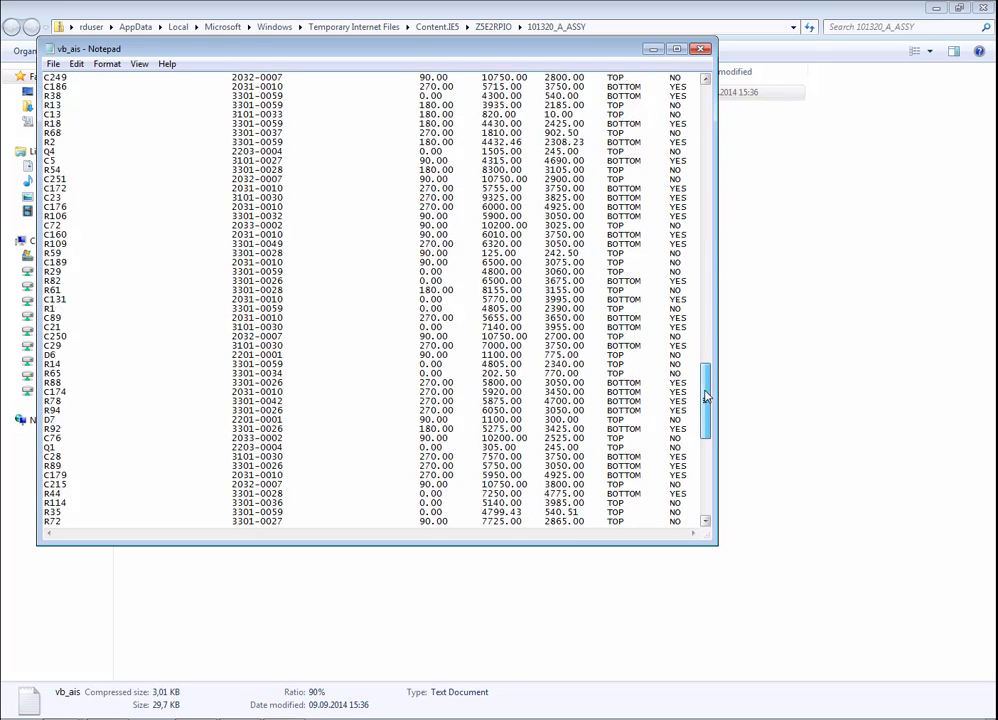
{"action": "scroll", "coordinate": [710, 105], "scroll_direction": "up", "scroll_amount": 15}
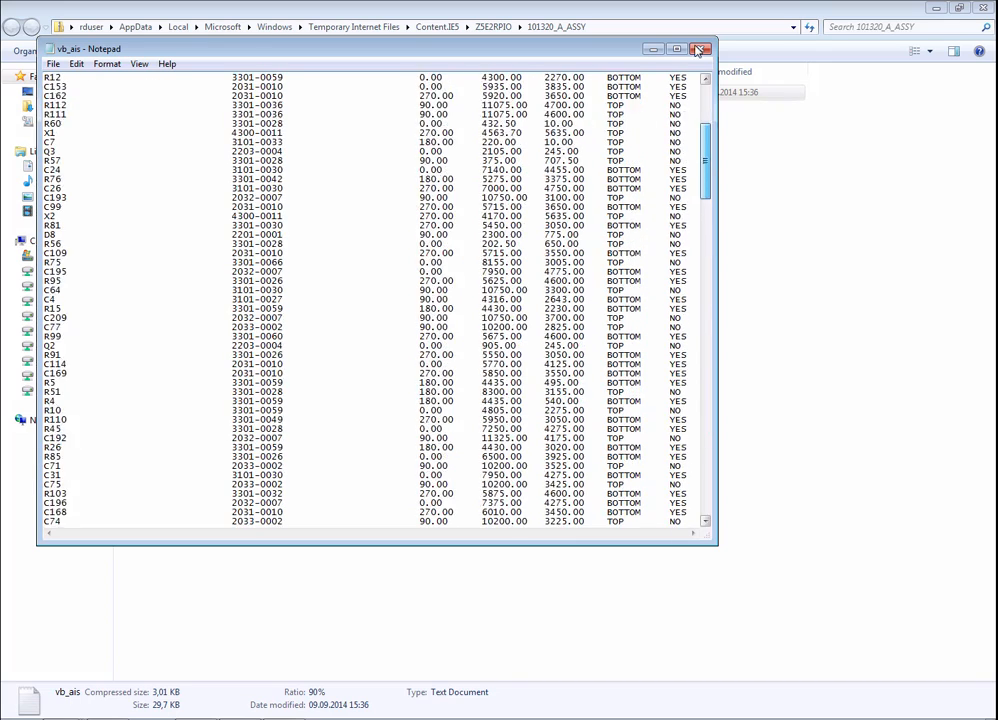
{"action": "left_click", "coordinate": [703, 48]}
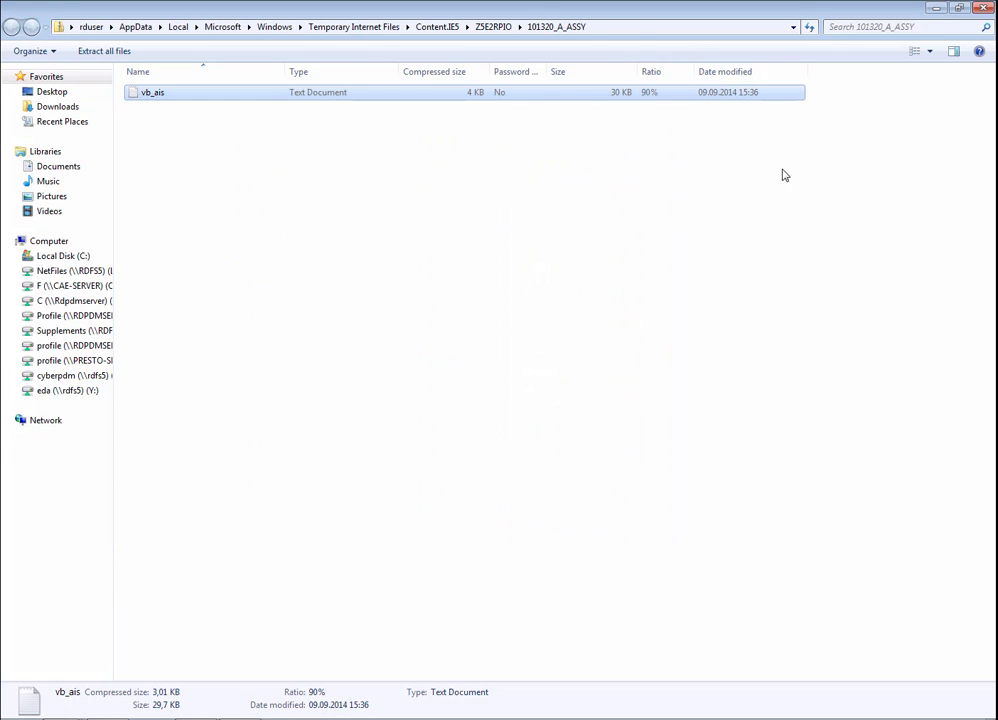
{"action": "left_click", "coordinate": [981, 8]}
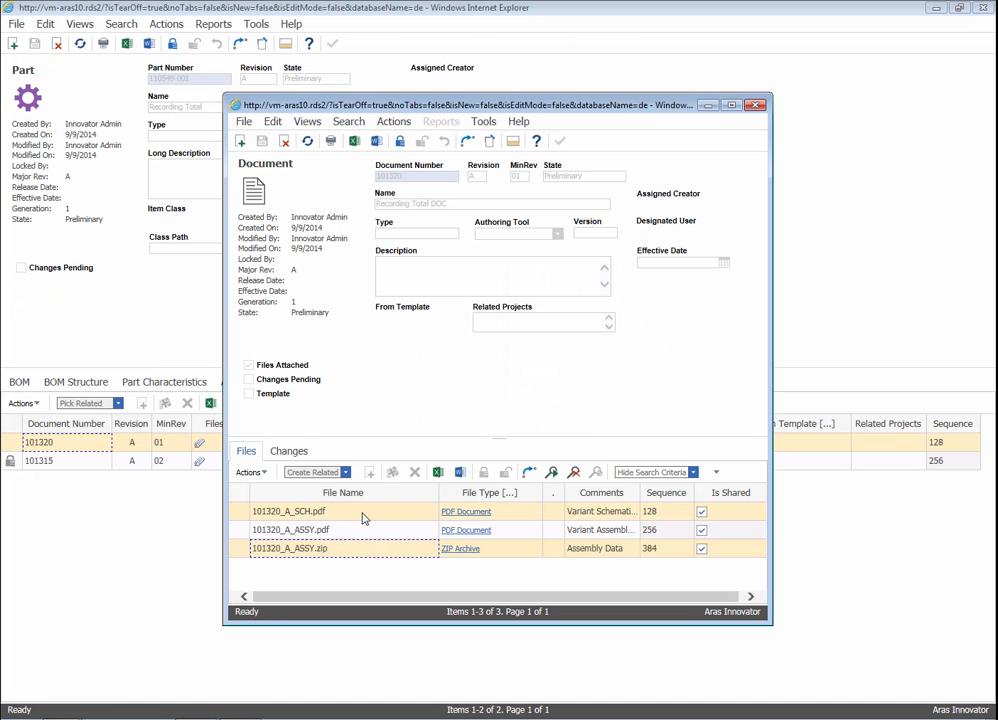
Open the variant schematic 101320_A_SCH.pdf, inspect the title block of its first sheet up close, and close it
{"action": "double_click", "coordinate": [363, 513]}
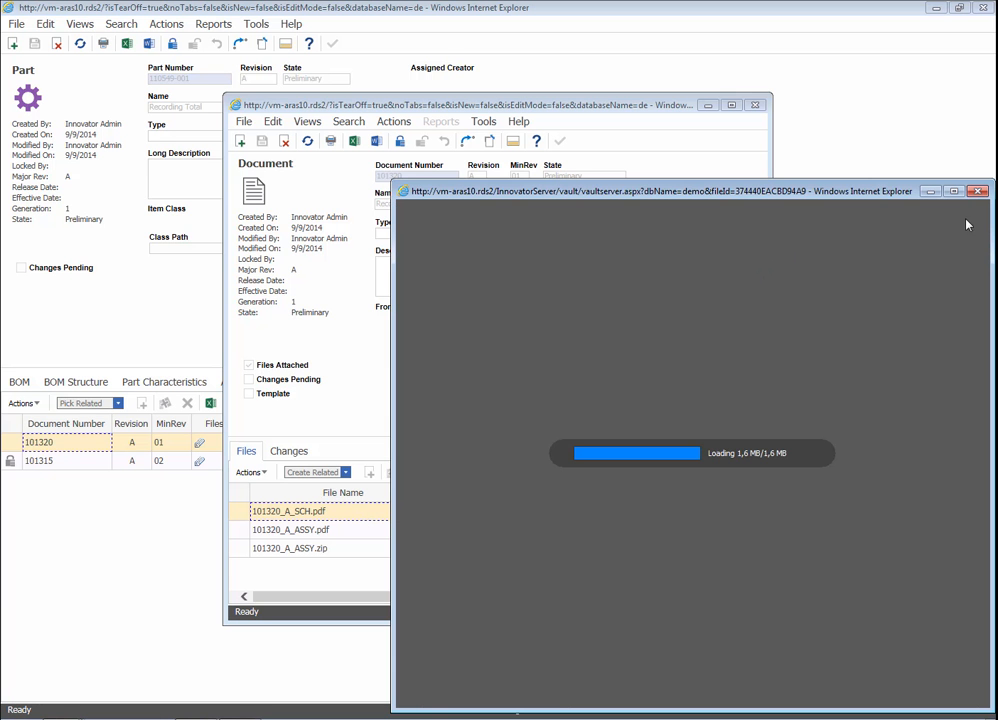
{"action": "left_click", "coordinate": [956, 191]}
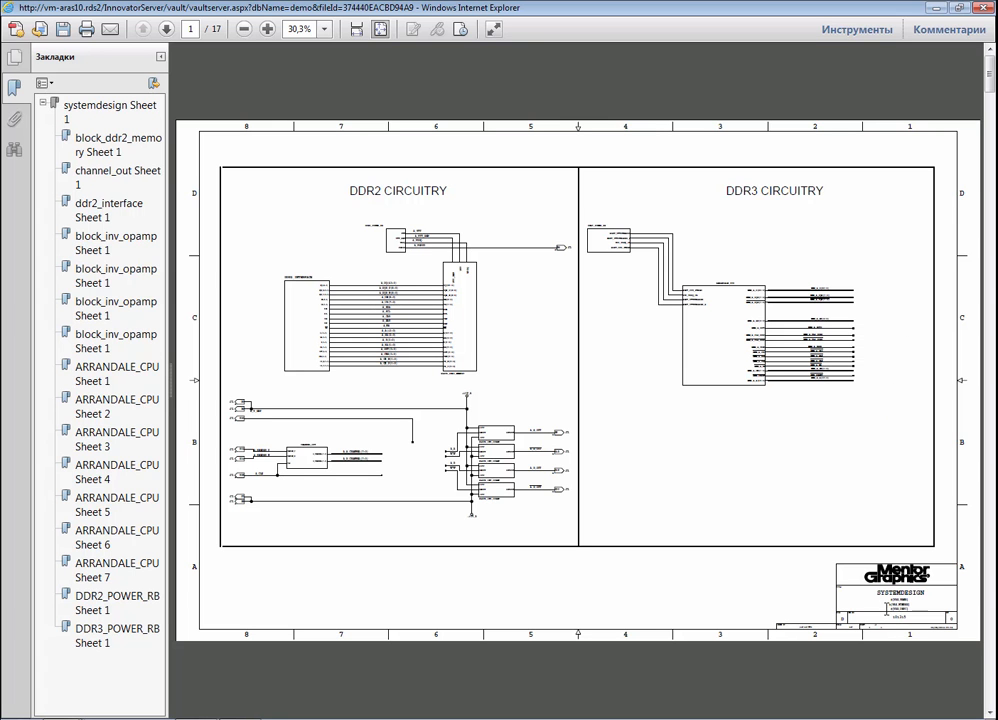
{"action": "scroll", "coordinate": [906, 615], "scroll_direction": "up", "scroll_amount": 7}
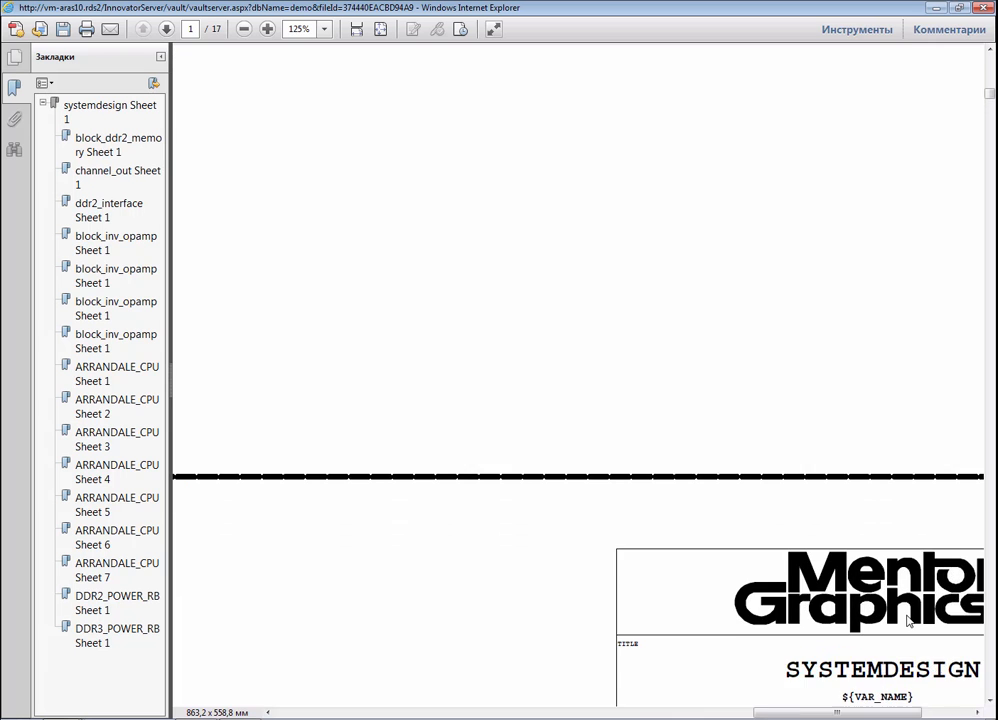
{"action": "scroll", "coordinate": [907, 620], "scroll_direction": "down", "scroll_amount": 2}
{"action": "scroll", "coordinate": [922, 716], "scroll_direction": "down", "scroll_amount": 3}
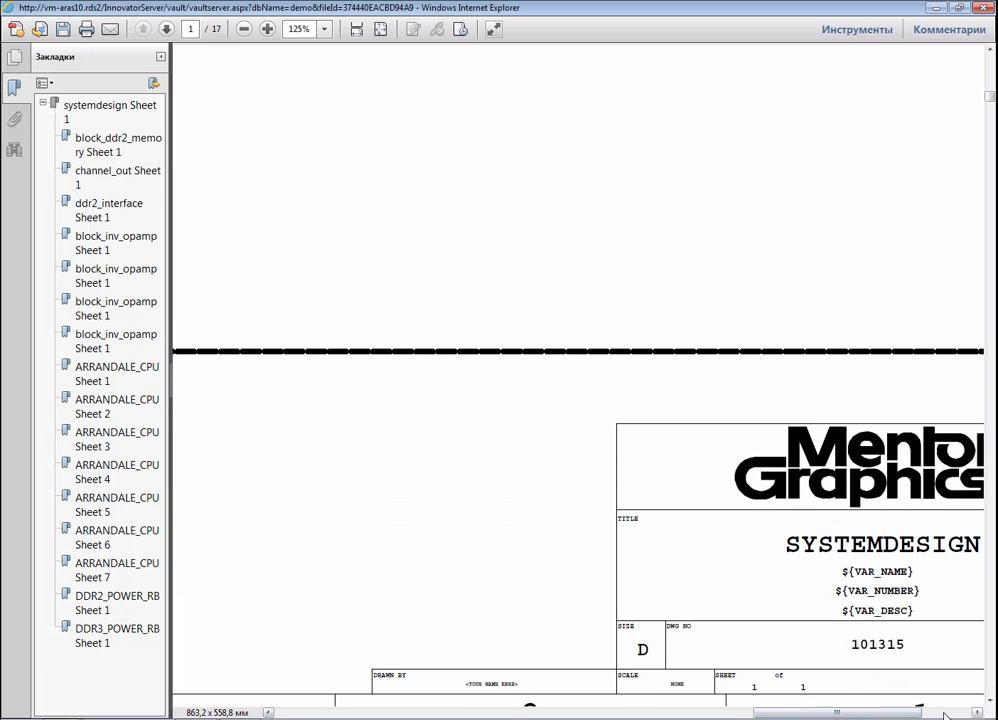
{"action": "scroll", "coordinate": [922, 716], "scroll_direction": "down", "scroll_amount": 2}
{"action": "left_click", "coordinate": [947, 714]}
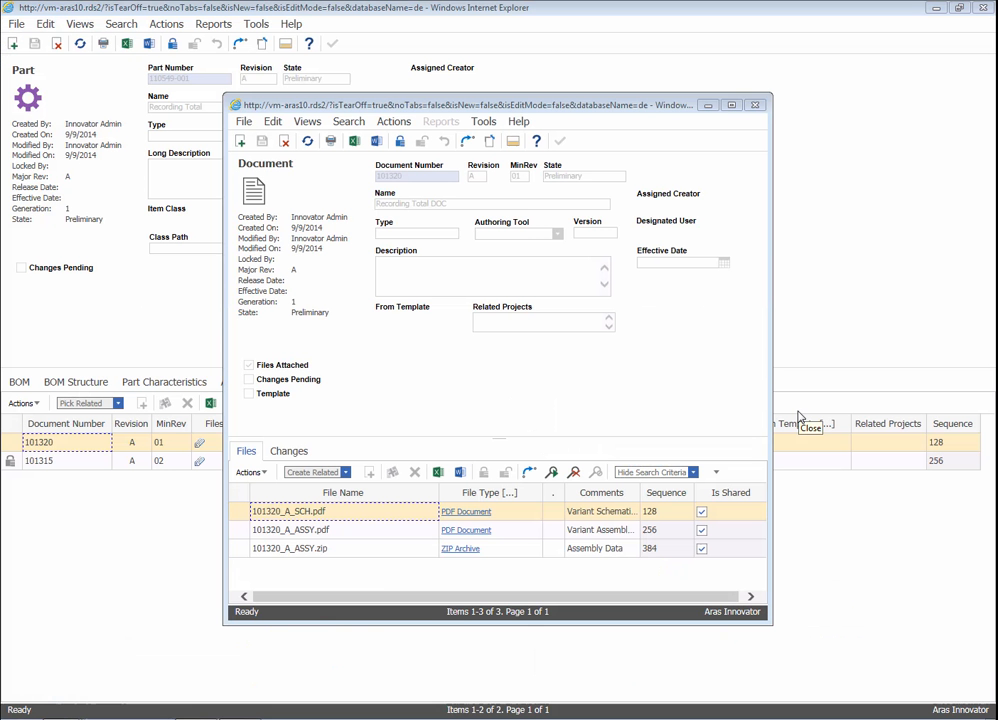
Open the variant assembly drawing 101320_A_ASSY.pdf, view it at full size, and close it together with the Recording Total DOC document
{"action": "left_click", "coordinate": [341, 533]}
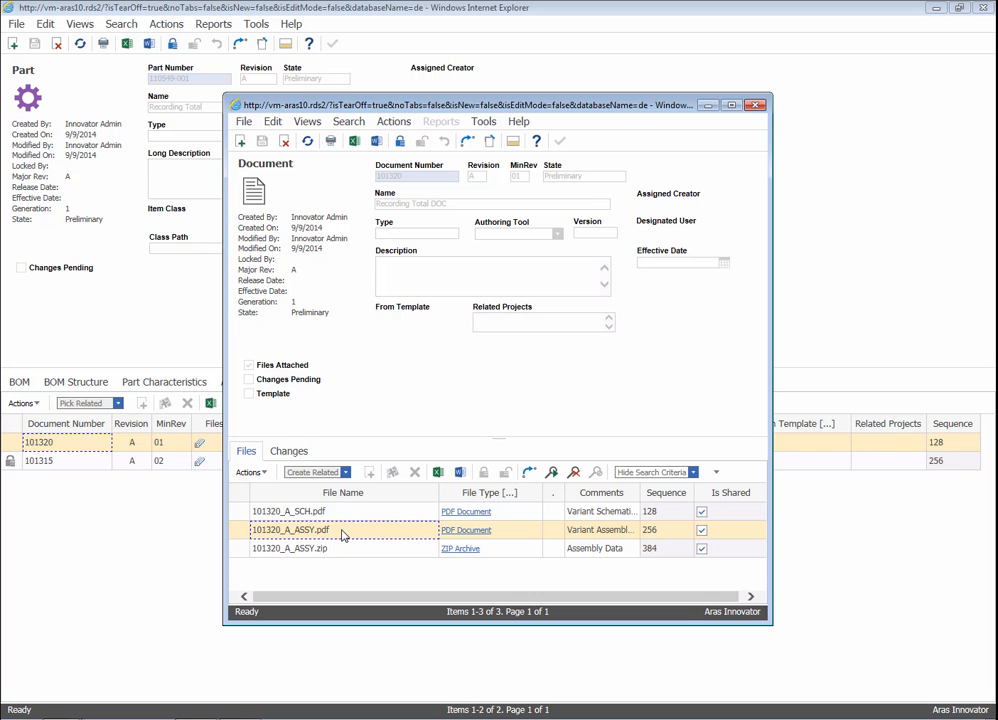
{"action": "double_click", "coordinate": [341, 533]}
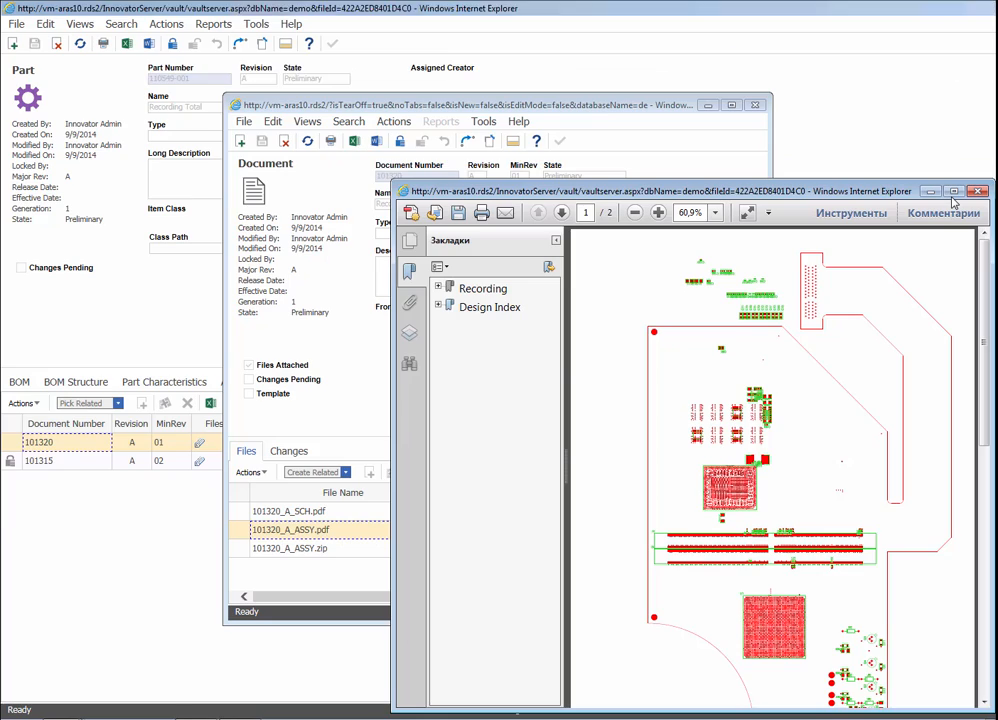
{"action": "left_click", "coordinate": [955, 191]}
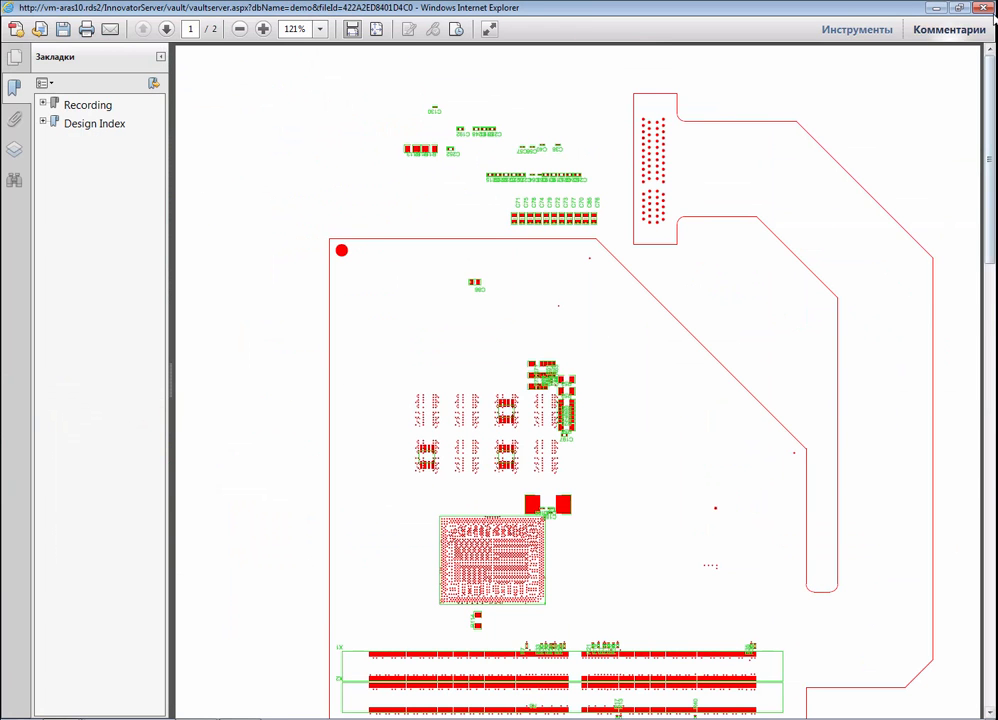
{"action": "left_click", "coordinate": [985, 8]}
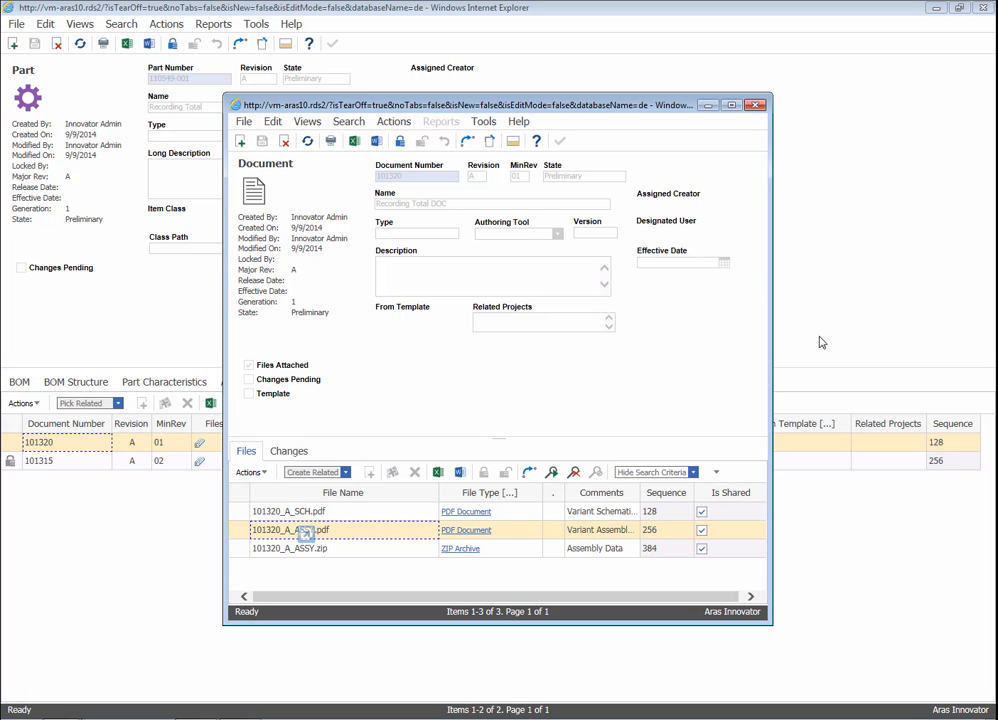
{"action": "left_click", "coordinate": [749, 105]}
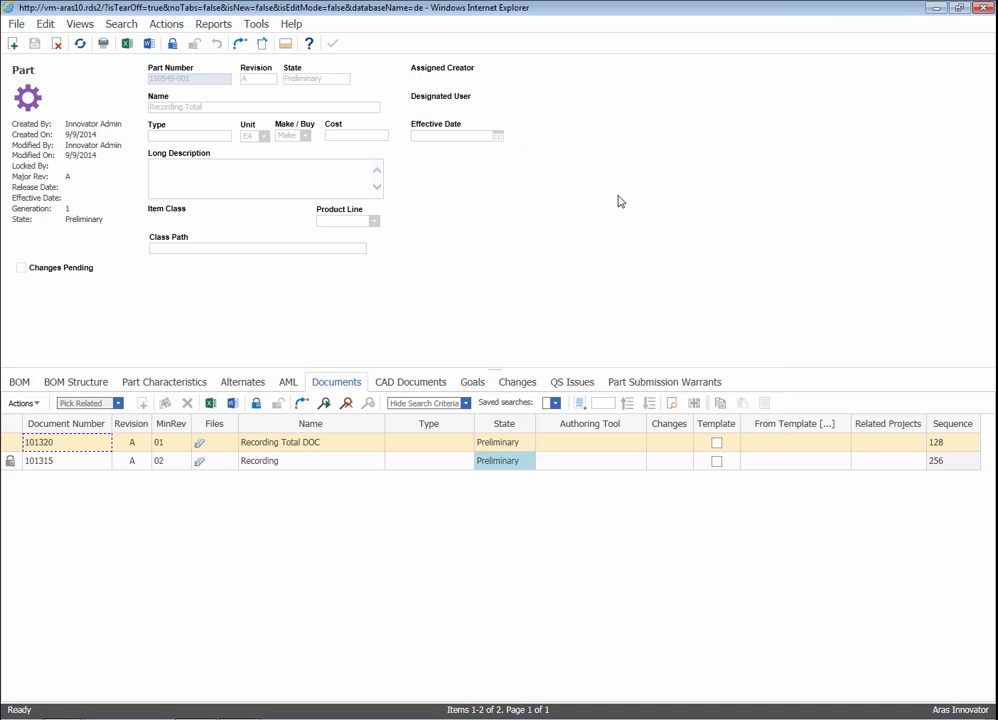
Open document 101315 (Recording), view its schematic plot 101315_A.pdf at full size, and close the plot
{"action": "double_click", "coordinate": [66, 466]}
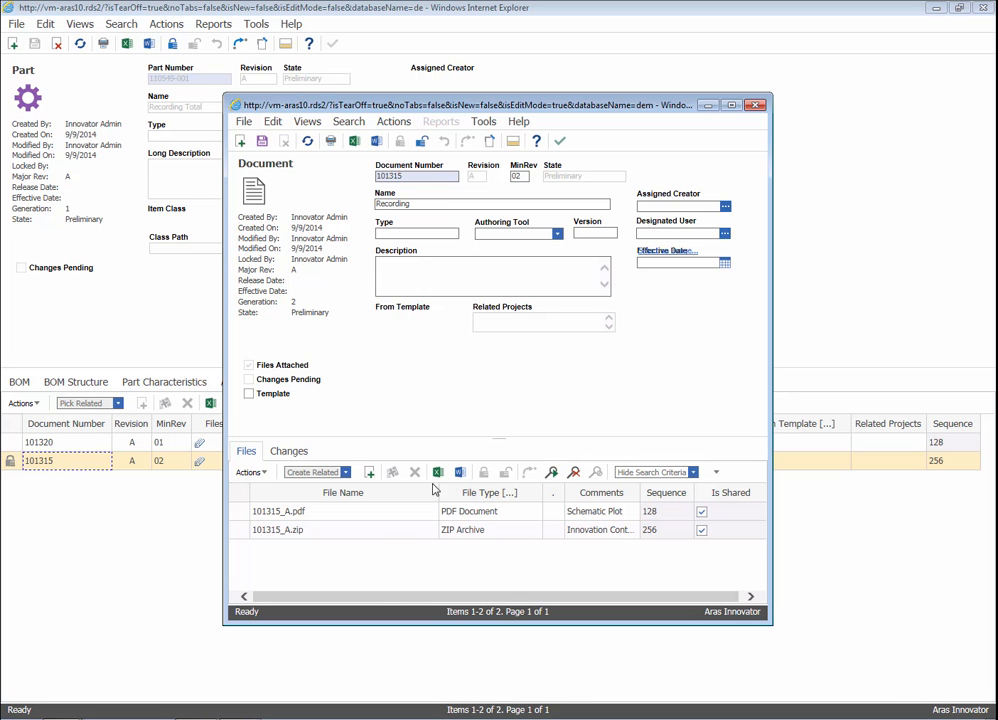
{"action": "right_click", "coordinate": [372, 513]}
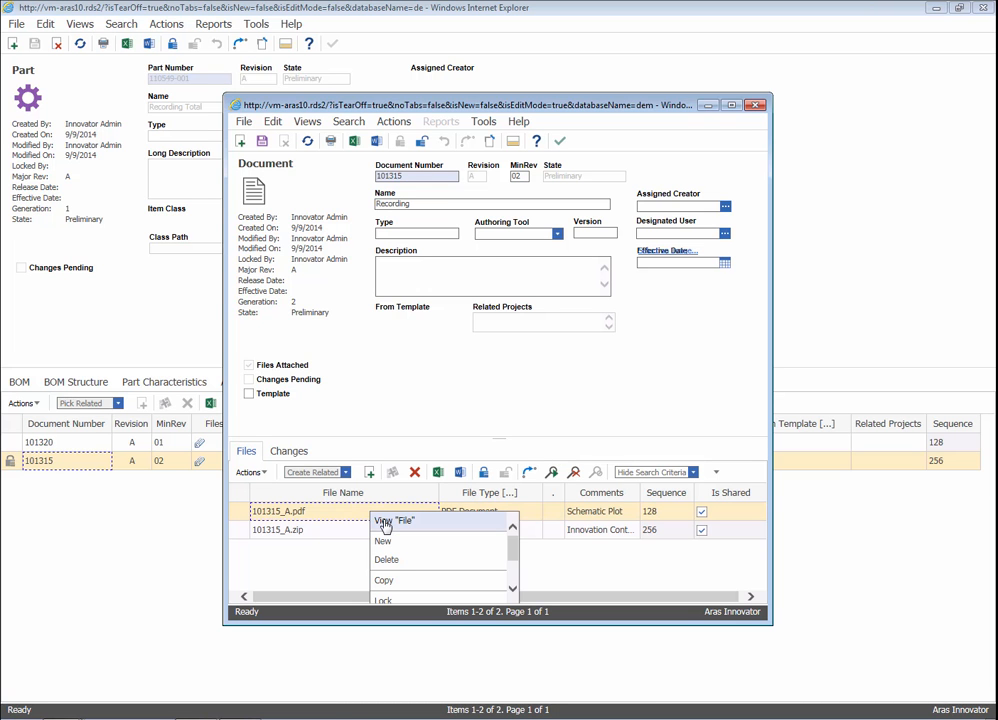
{"action": "left_click", "coordinate": [385, 524]}
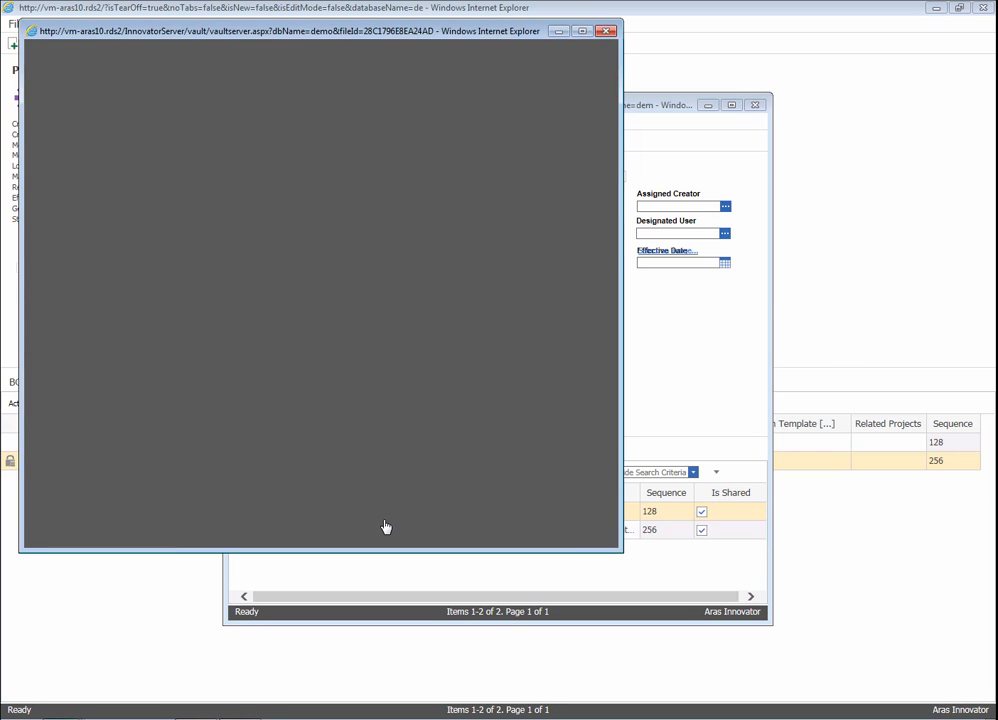
{"action": "left_click", "coordinate": [581, 31]}
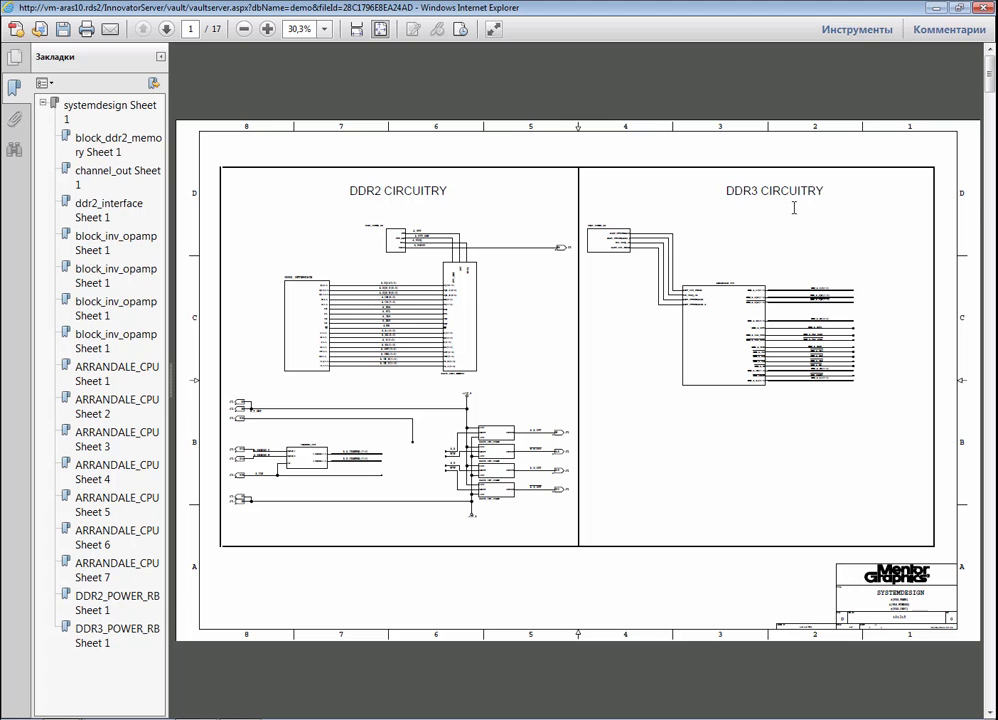
{"action": "left_click", "coordinate": [986, 7]}
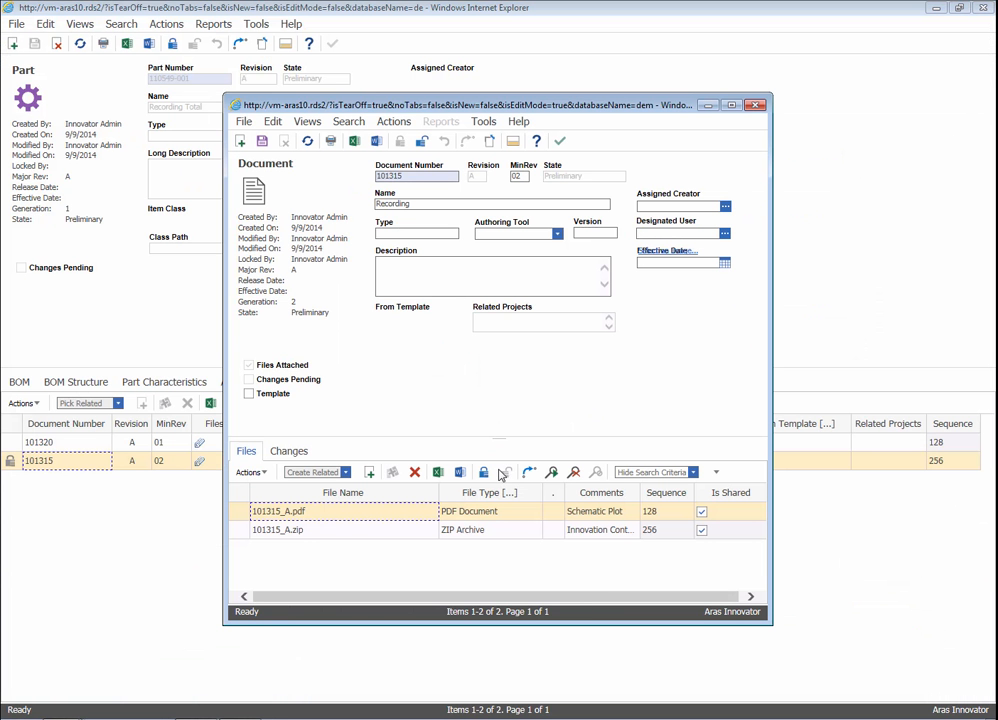
Save the archive 101315_A.zip, look through the project files inside it, and close the archive and the Recording document
{"action": "right_click", "coordinate": [335, 532]}
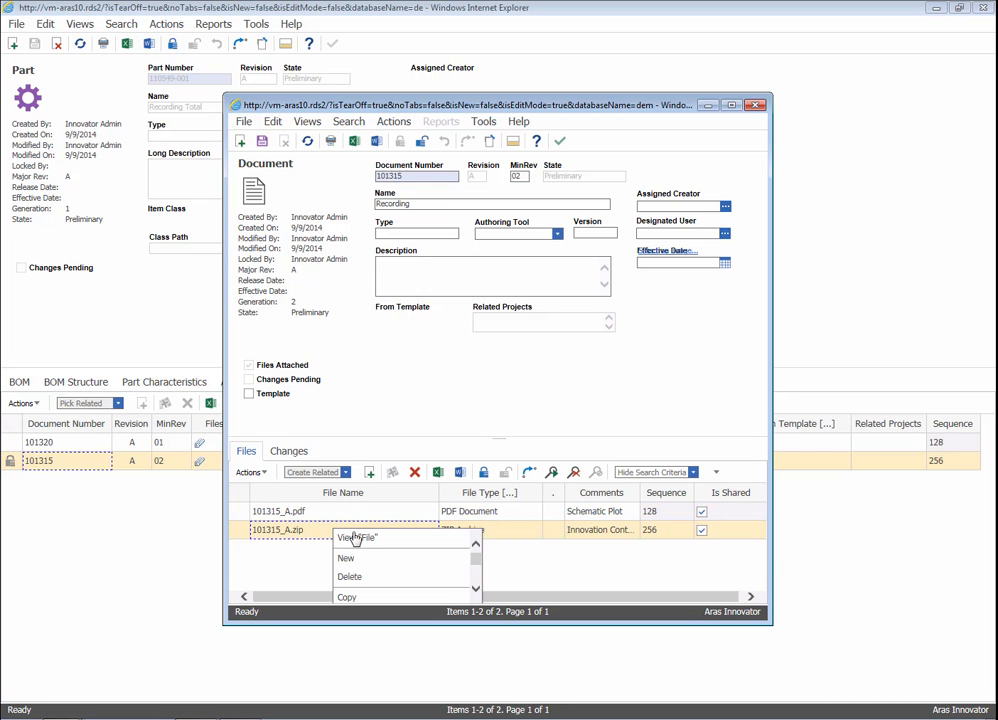
{"action": "left_click", "coordinate": [366, 541]}
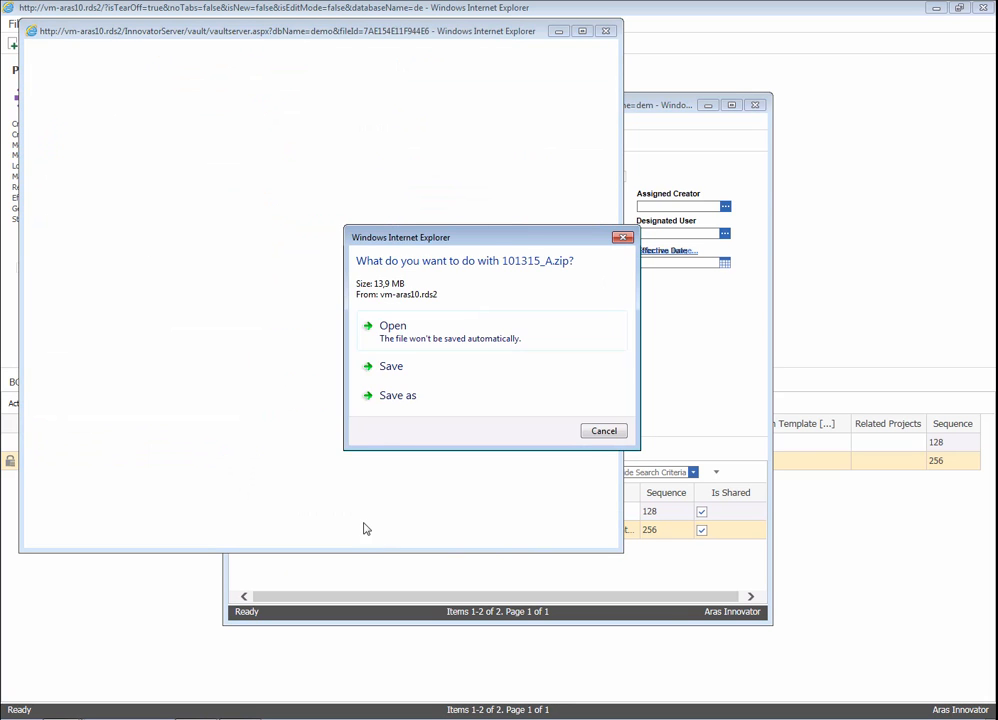
{"action": "left_click", "coordinate": [414, 368]}
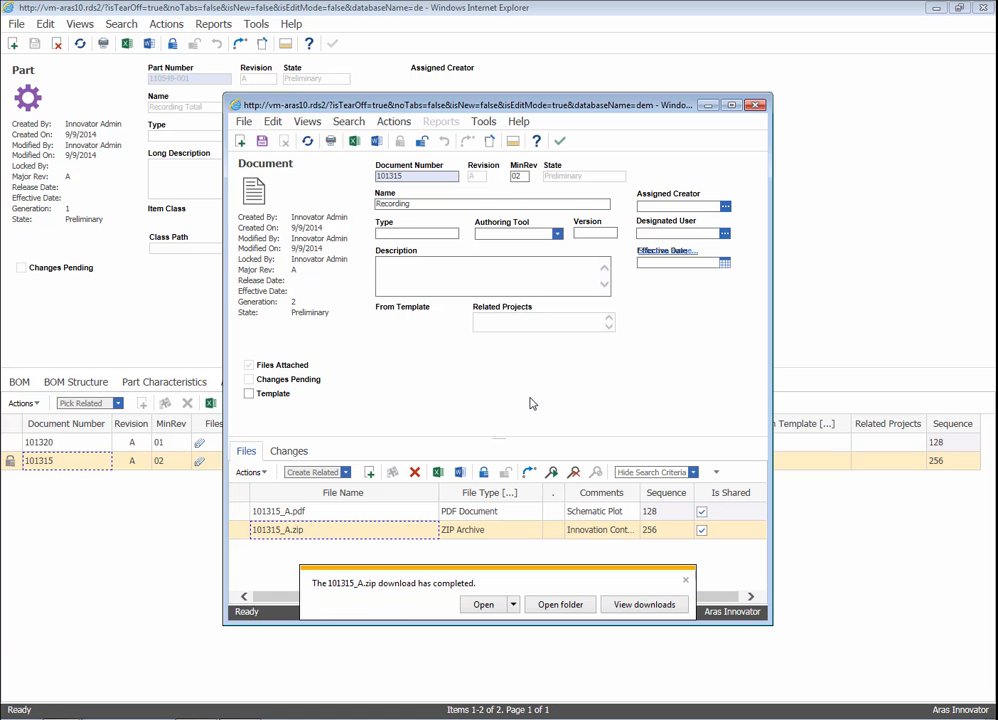
{"action": "left_click", "coordinate": [483, 604]}
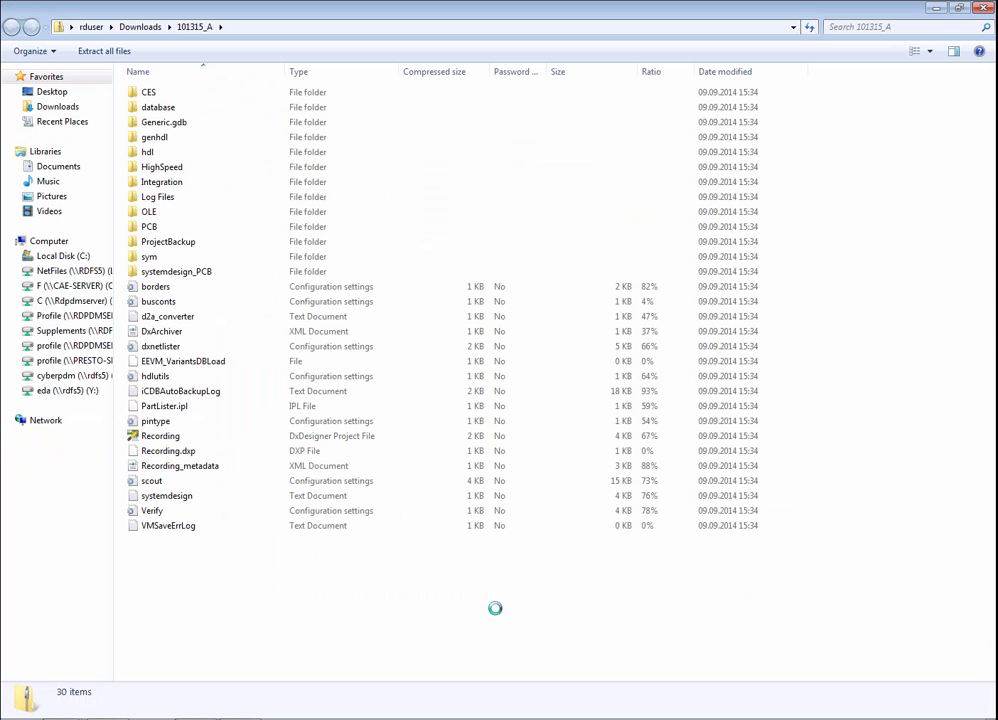
{"action": "left_click", "coordinate": [983, 9]}
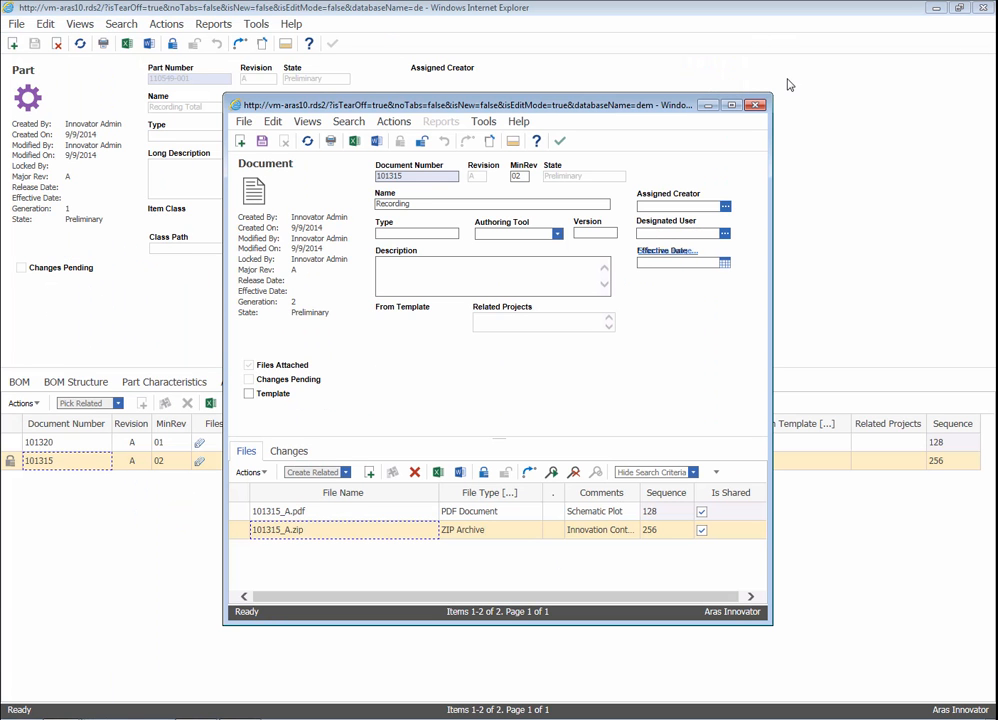
{"action": "left_click", "coordinate": [757, 106]}
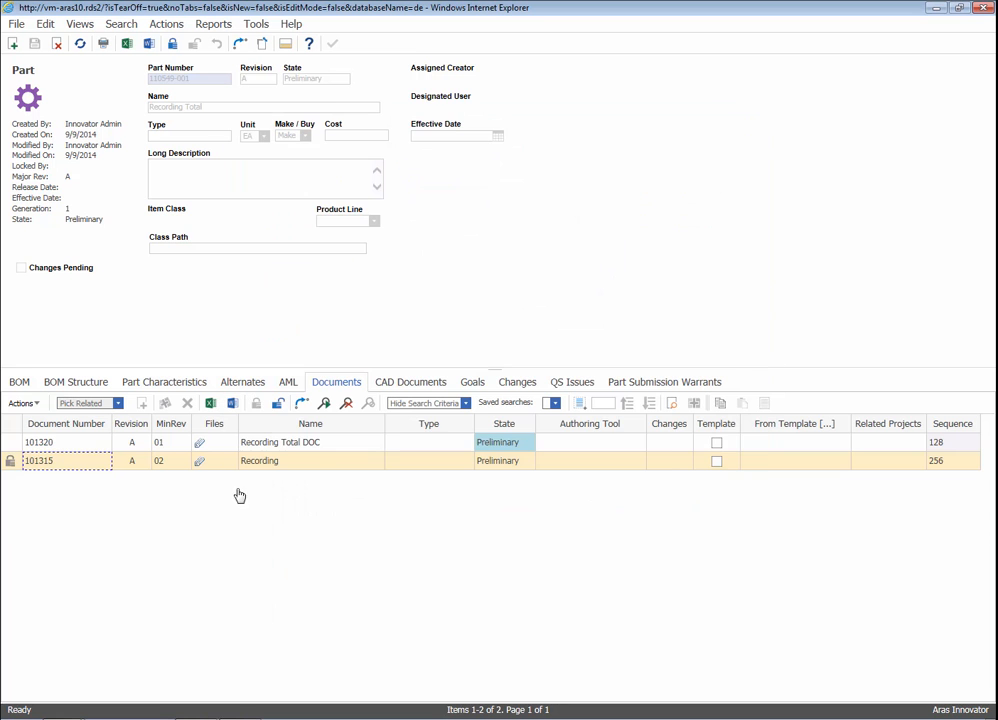
Open the Recording part at sequence 10 of the BOM and open Recording PCB DOC from its attached documents
{"action": "left_click", "coordinate": [28, 384]}
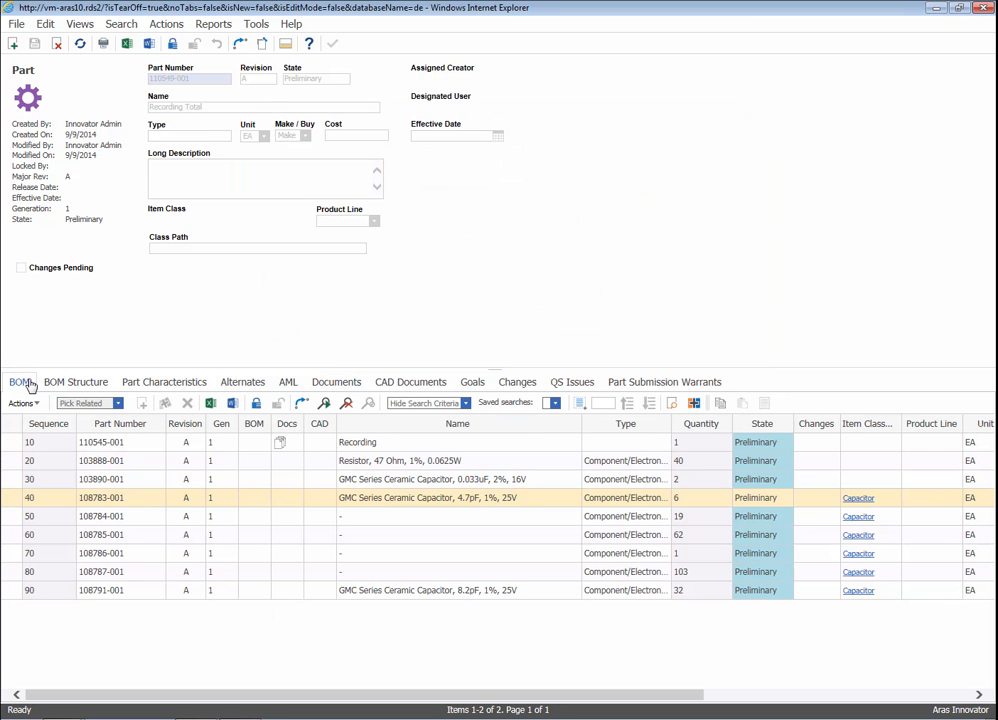
{"action": "left_click", "coordinate": [145, 444]}
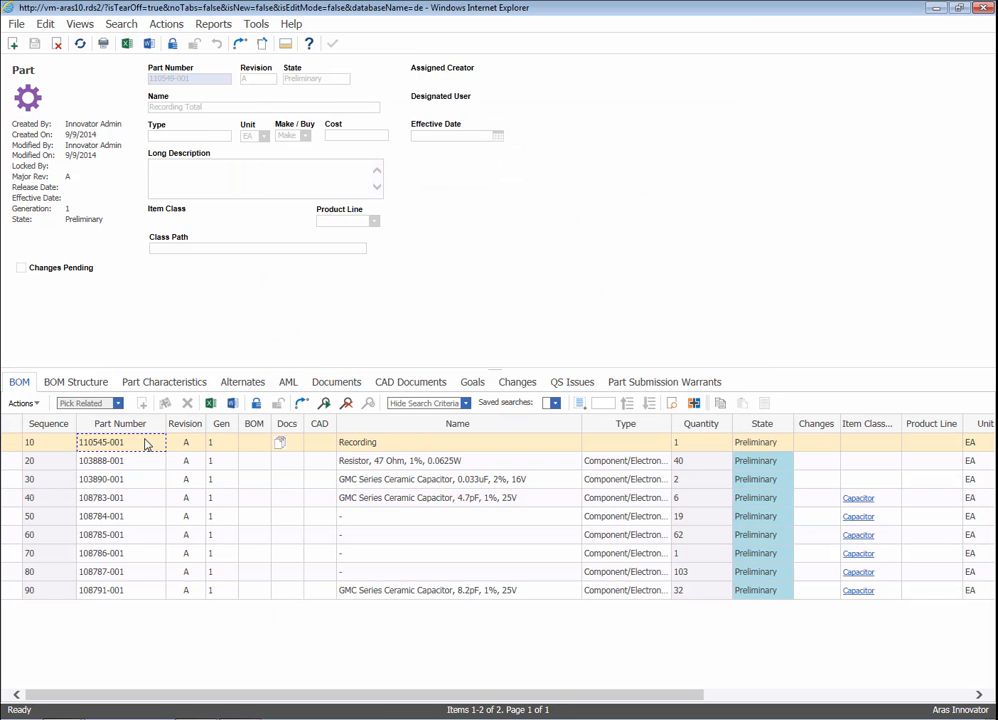
{"action": "double_click", "coordinate": [145, 444]}
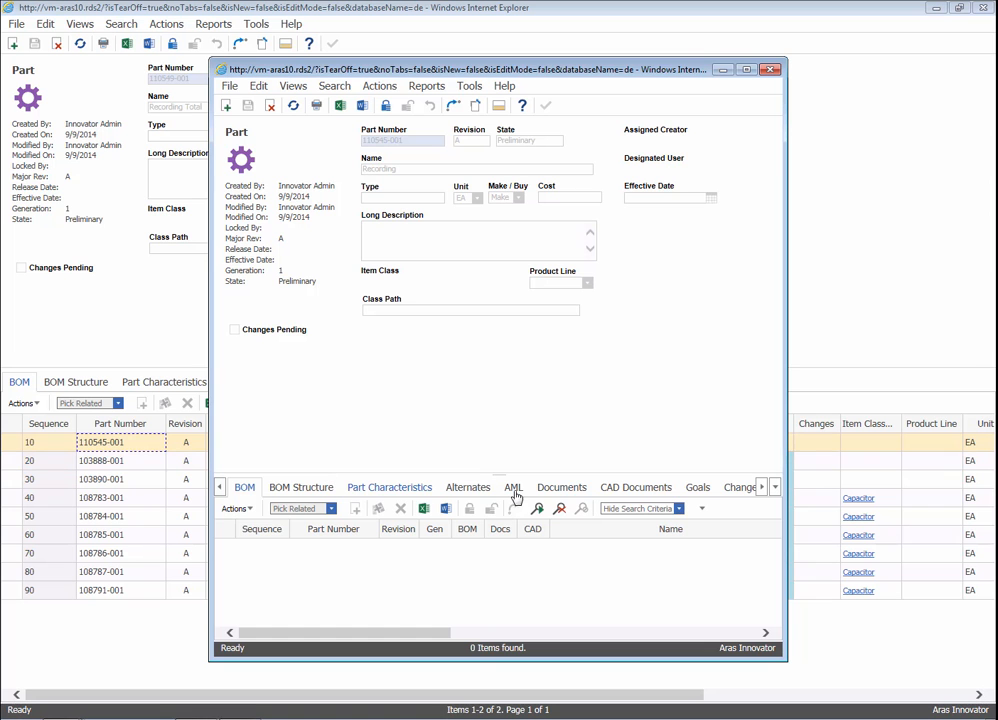
{"action": "left_click", "coordinate": [562, 488]}
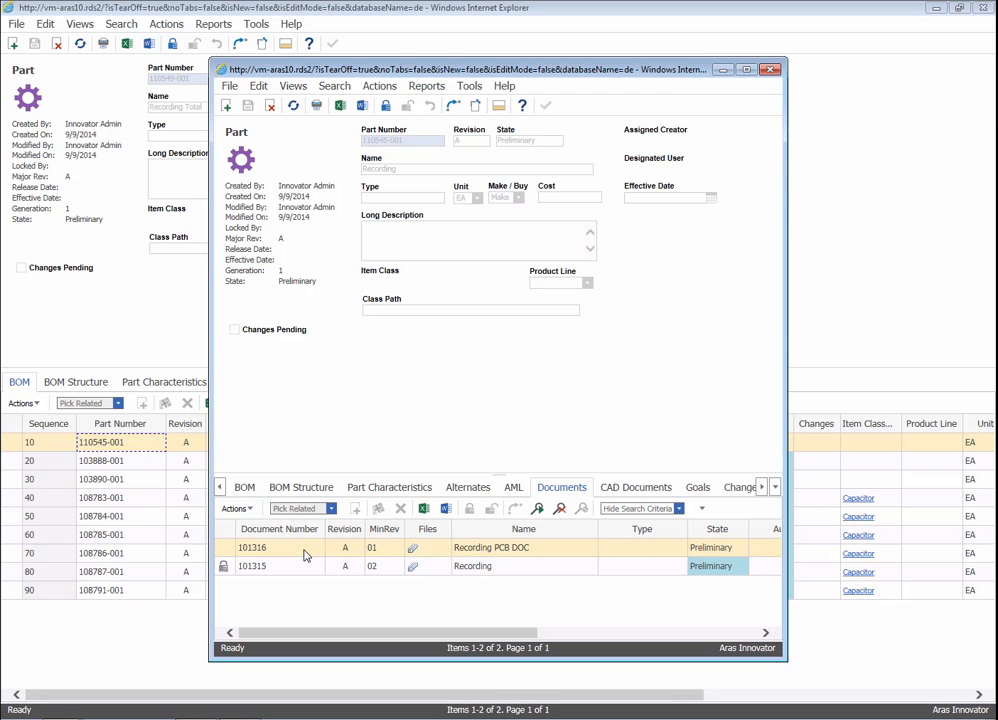
{"action": "left_click", "coordinate": [306, 556]}
{"action": "double_click", "coordinate": [306, 553]}
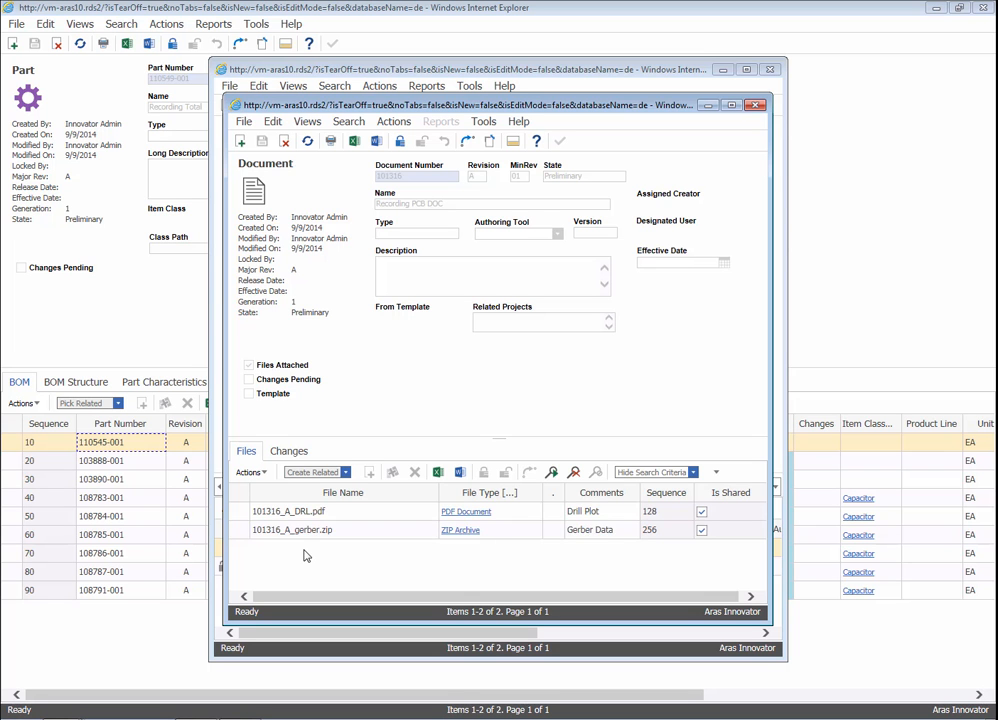
Open the drill plot 101316_A_DRL.pdf at full size, examine the board outline and hole table, and close it
{"action": "left_click", "coordinate": [334, 513]}
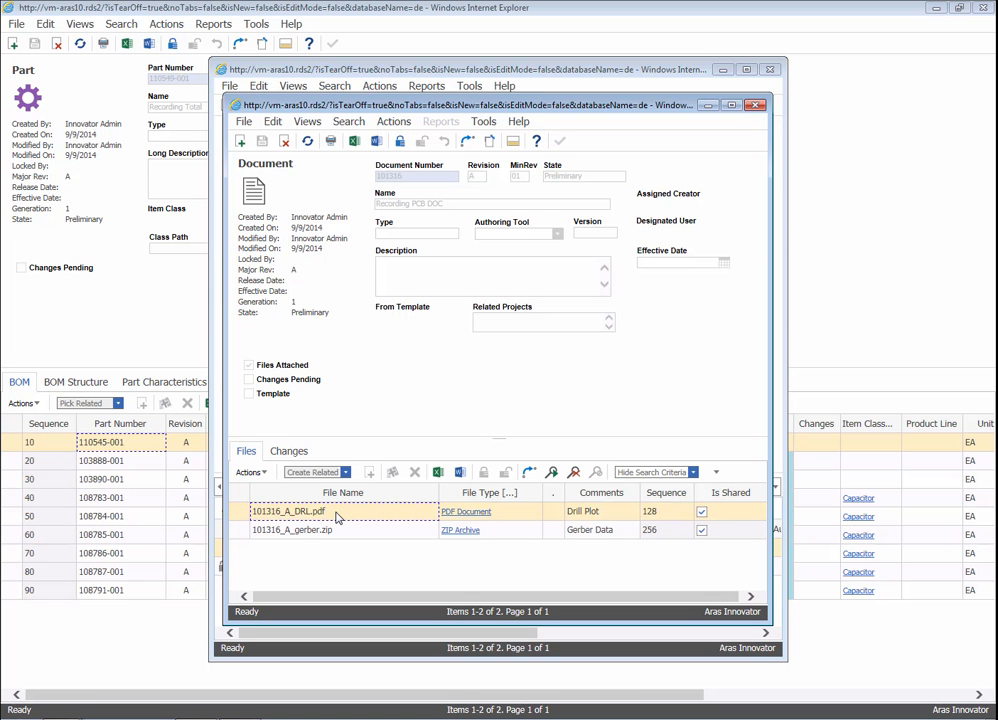
{"action": "double_click", "coordinate": [337, 515]}
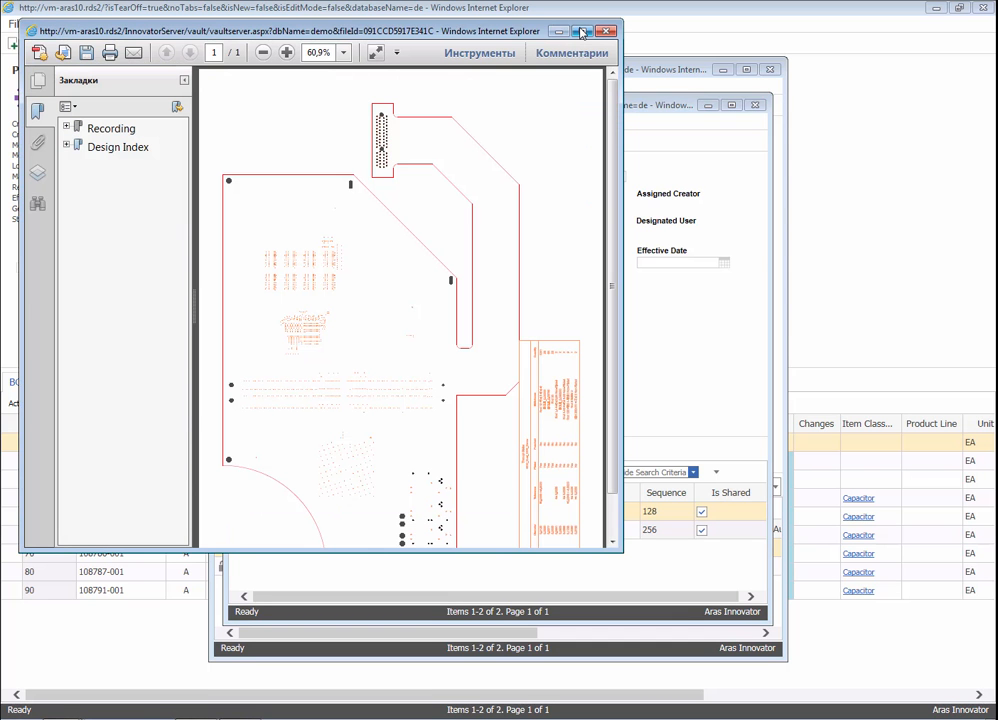
{"action": "left_click", "coordinate": [582, 31]}
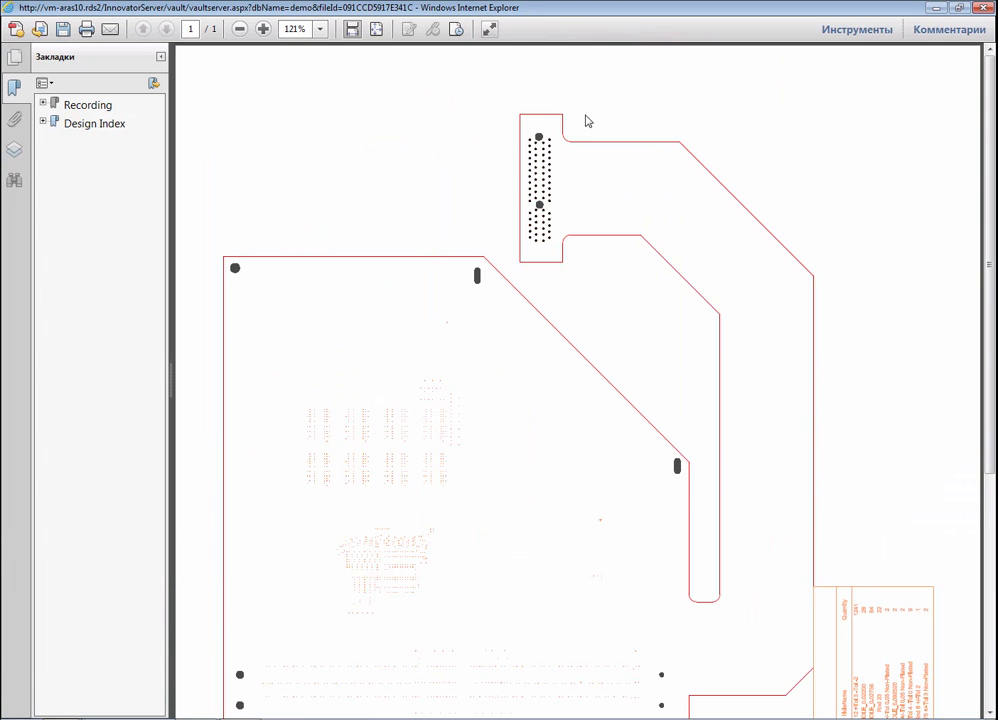
{"action": "left_click", "coordinate": [991, 648]}
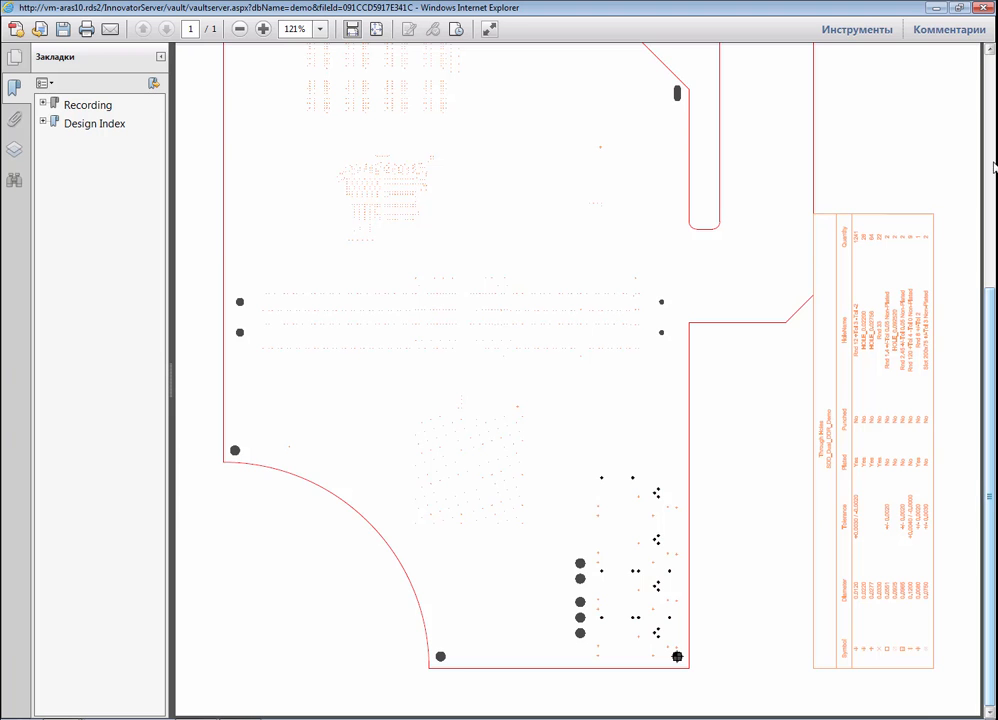
{"action": "left_click", "coordinate": [992, 63]}
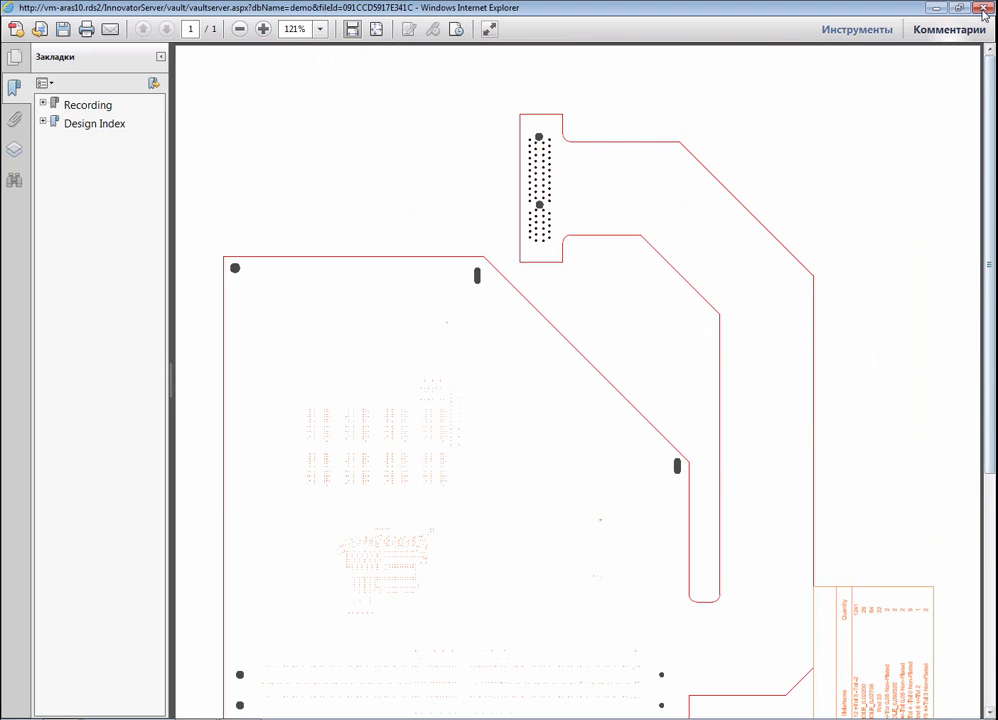
{"action": "left_click", "coordinate": [985, 8]}
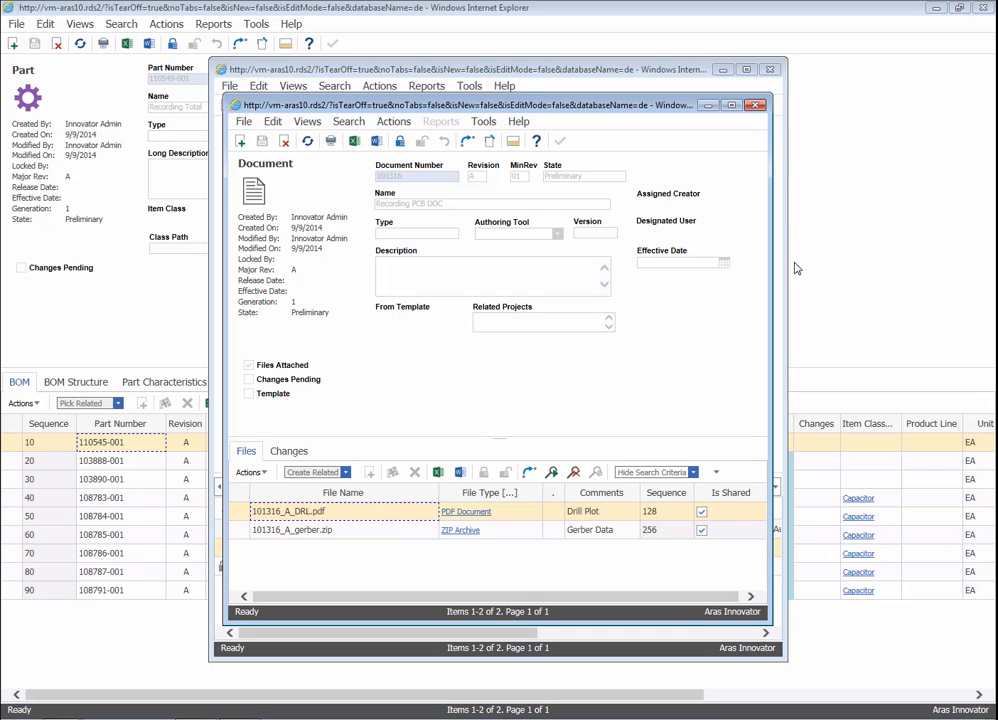
Save 101316_A_gerber.zip, view the Gerber files inside it, and close the archive, the PCB document and the Recording part
{"action": "left_click", "coordinate": [379, 530]}
{"action": "right_click", "coordinate": [378, 534]}
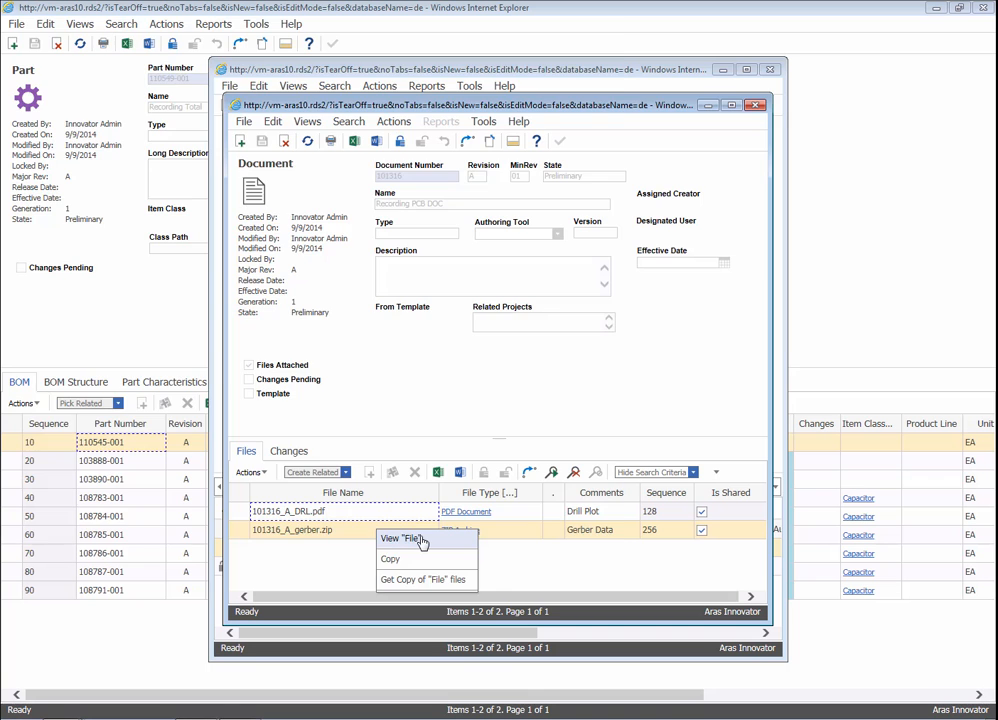
{"action": "left_click", "coordinate": [421, 542]}
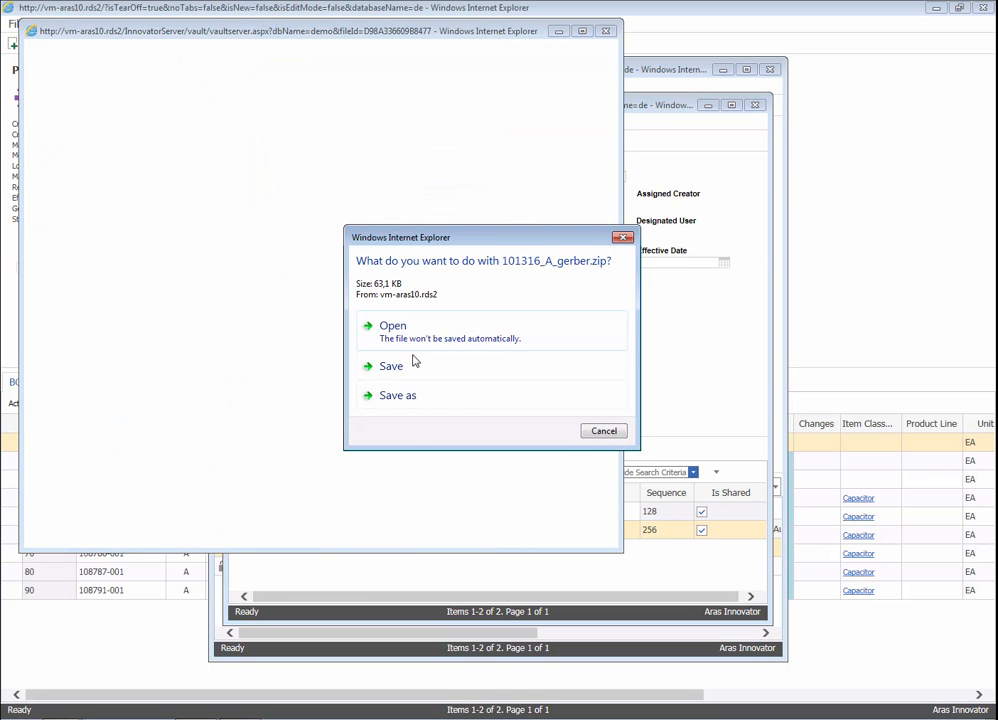
{"action": "left_click", "coordinate": [413, 358]}
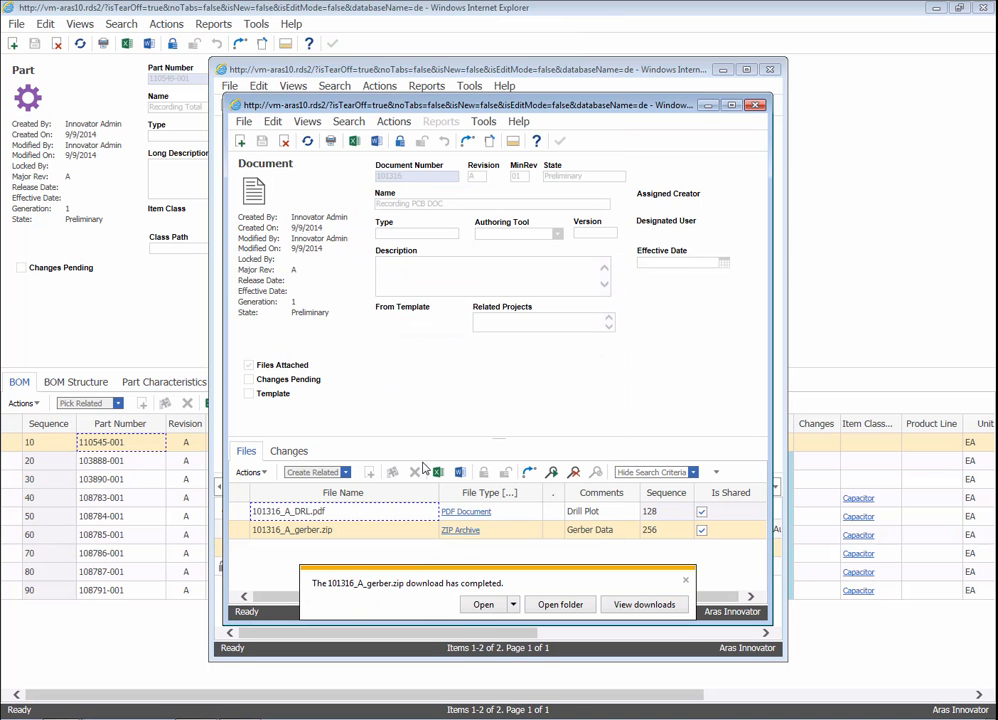
{"action": "left_click", "coordinate": [474, 603]}
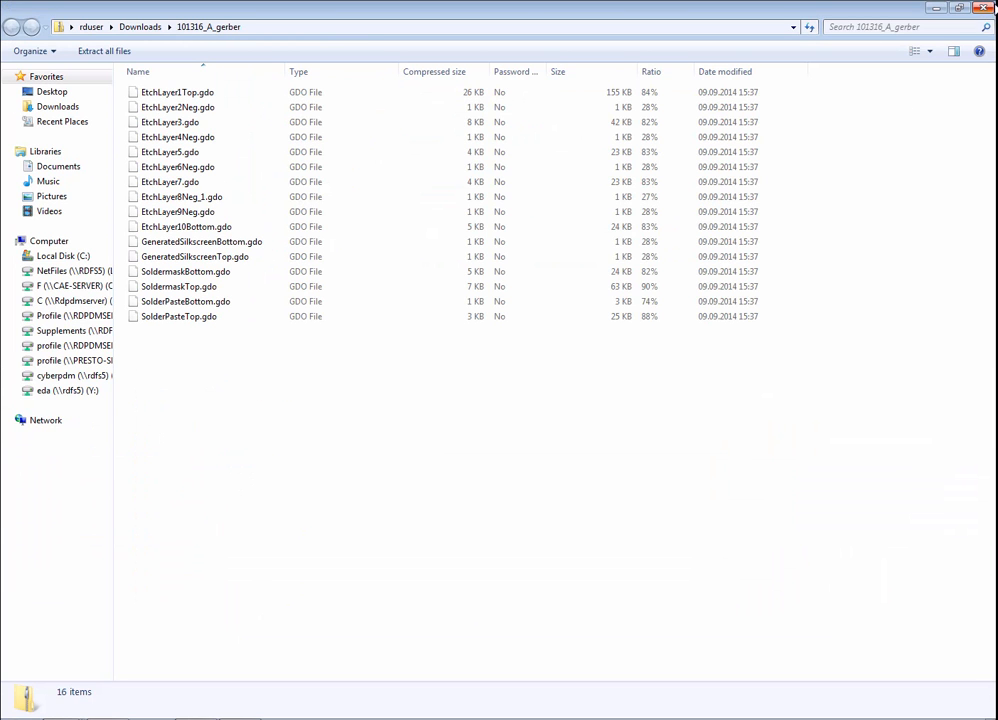
{"action": "left_click", "coordinate": [986, 8]}
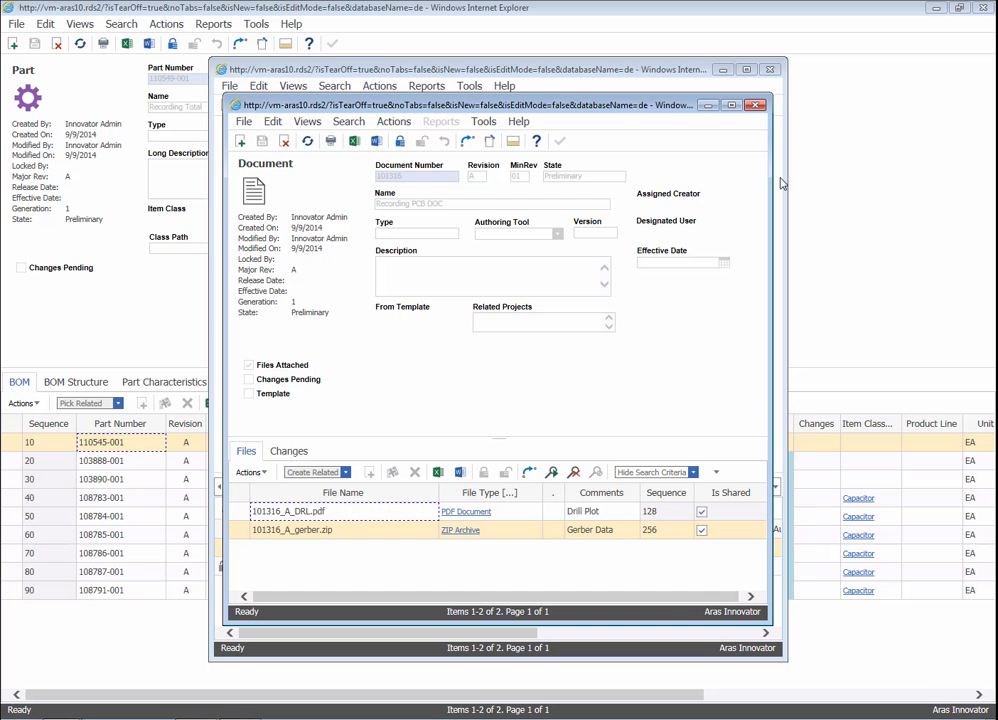
{"action": "left_click", "coordinate": [756, 106]}
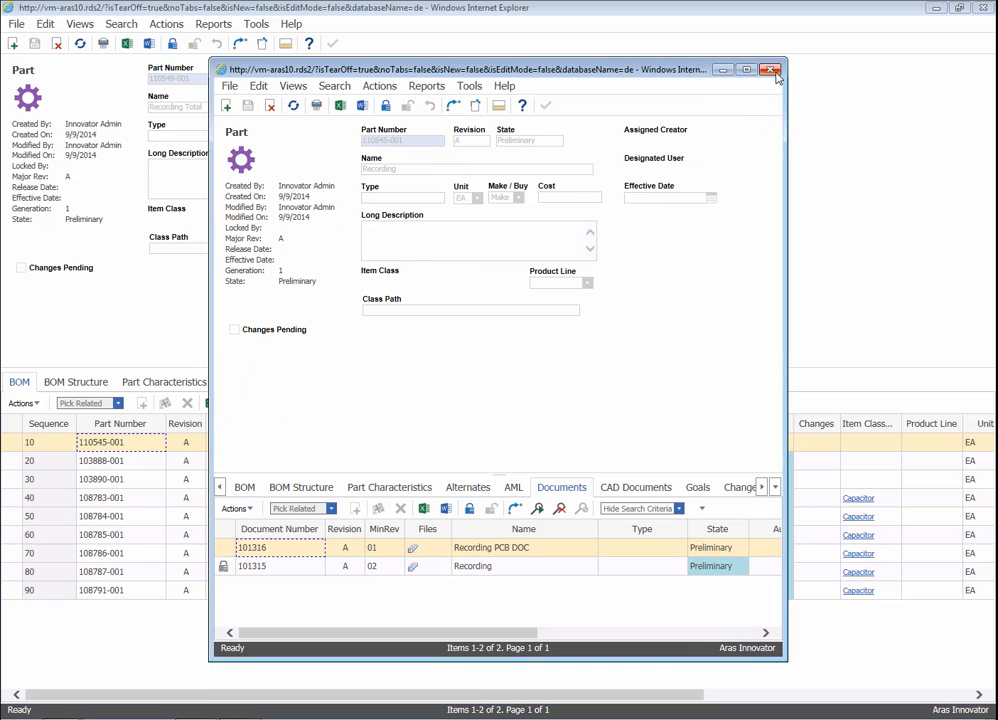
{"action": "left_click", "coordinate": [771, 71]}
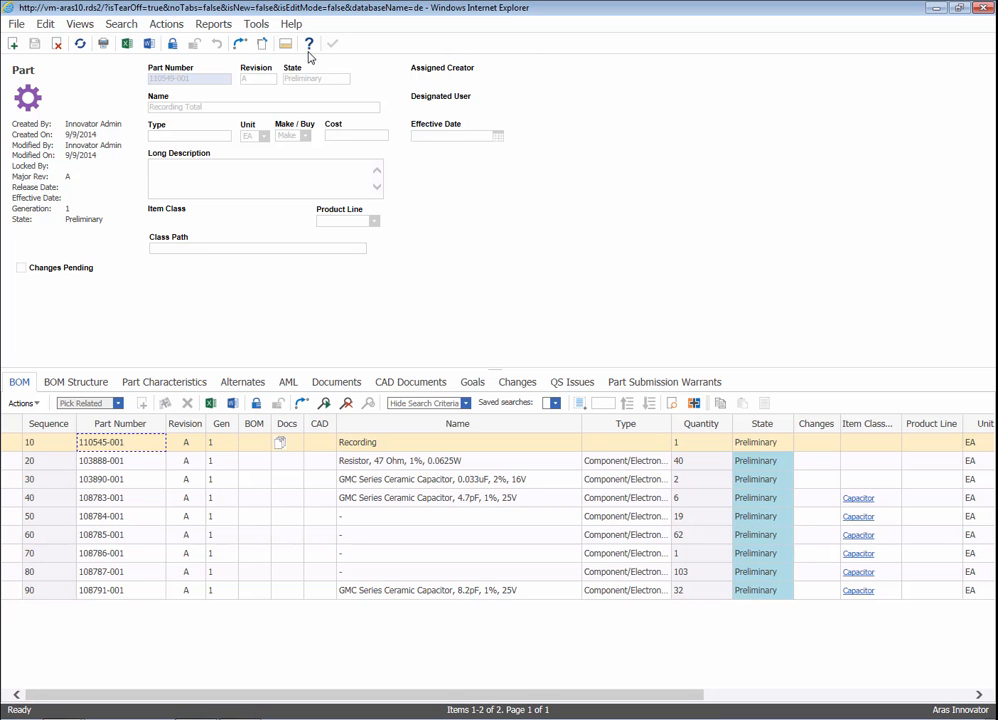
Open the Structure Browser for the Recording Total part
{"action": "left_click", "coordinate": [83, 28]}
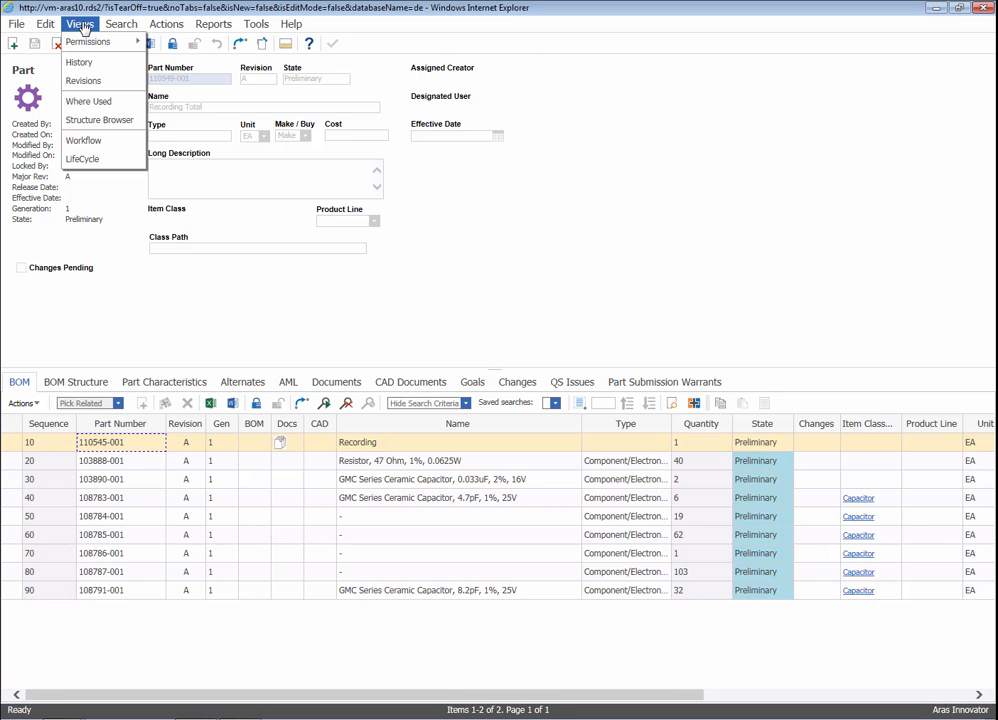
{"action": "left_click", "coordinate": [113, 120]}
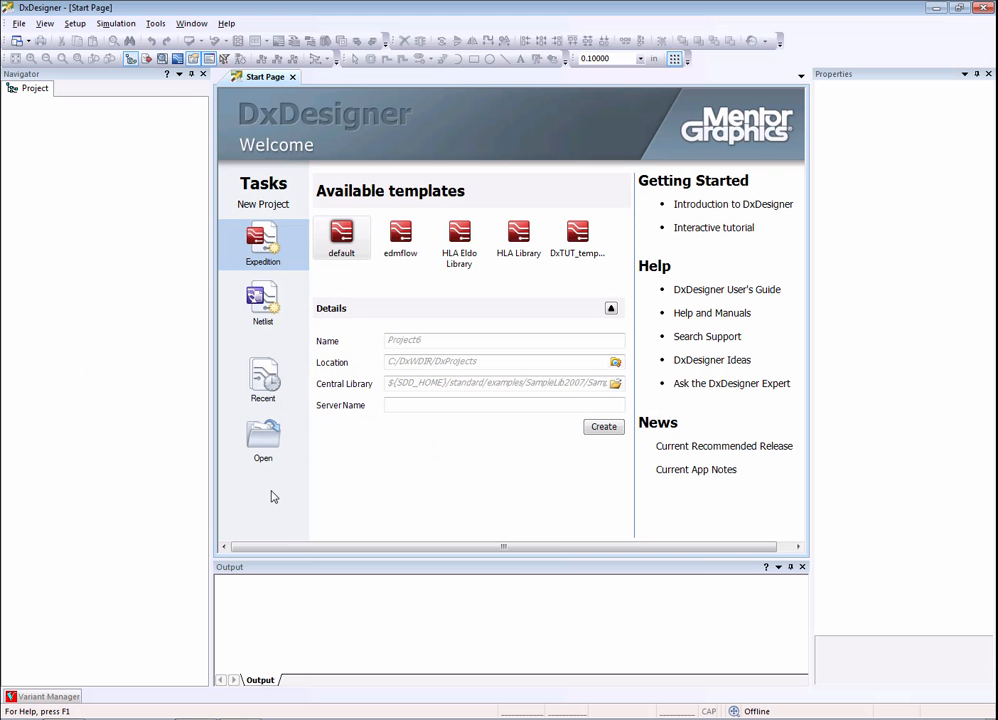
Switch to DxDesigner, search the Redesign module for documents named Recording*, and check out document 101315, Recording, for redesign
{"action": "left_click", "coordinate": [155, 24]}
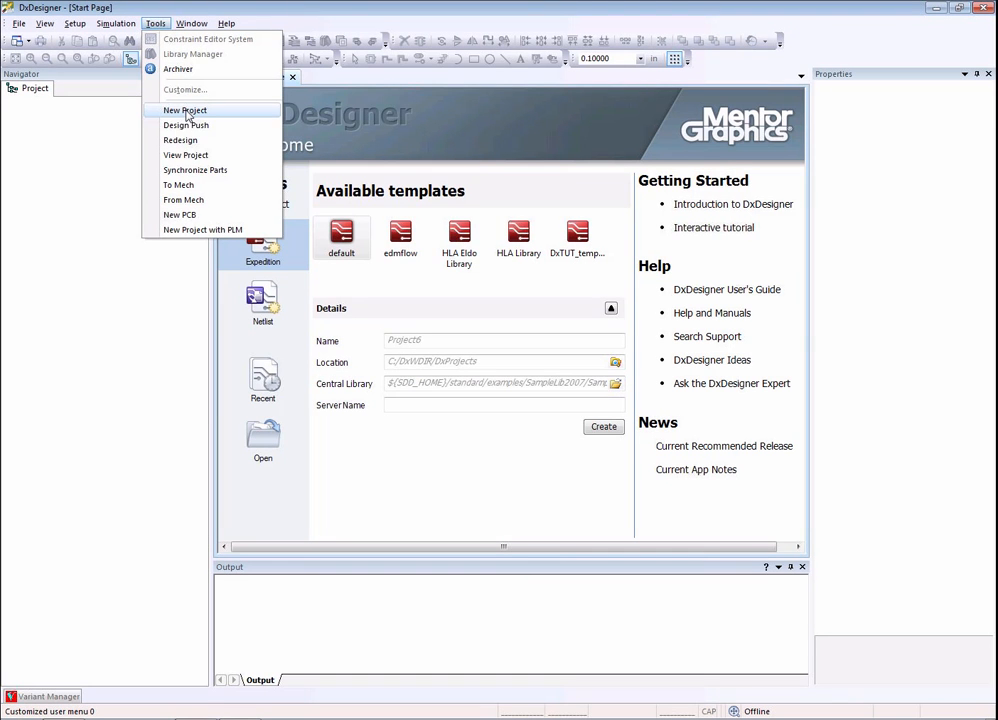
{"action": "left_click", "coordinate": [170, 140]}
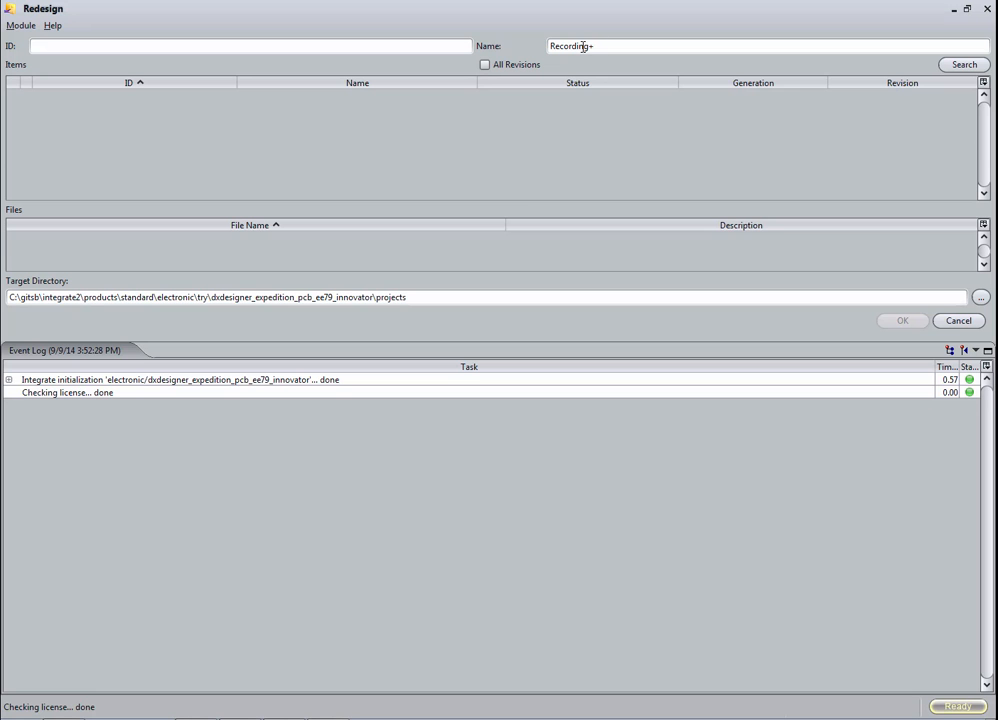
{"action": "left_click", "coordinate": [583, 46]}
{"action": "type", "text": "Recording*"}
{"action": "key", "text": "Return"}
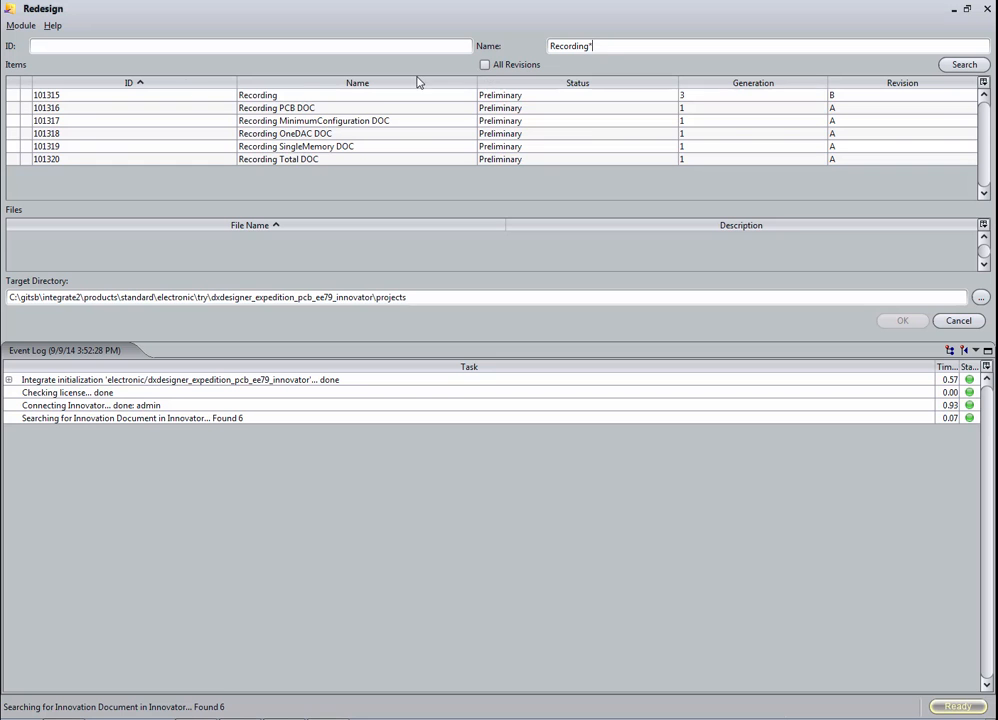
{"action": "left_click", "coordinate": [62, 95]}
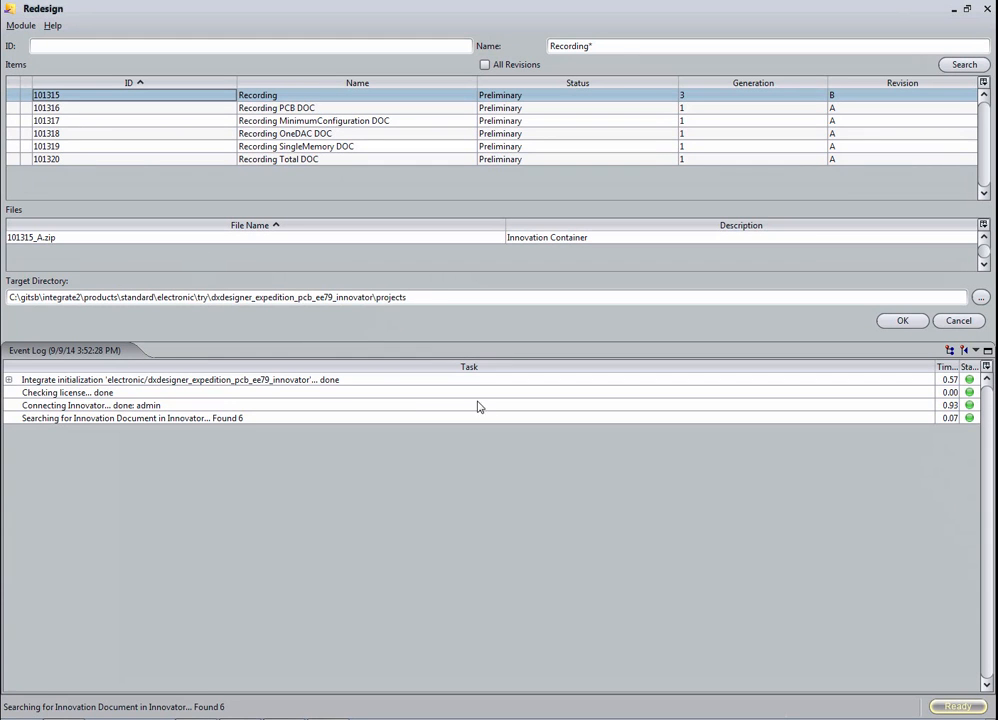
{"action": "left_click", "coordinate": [912, 321]}
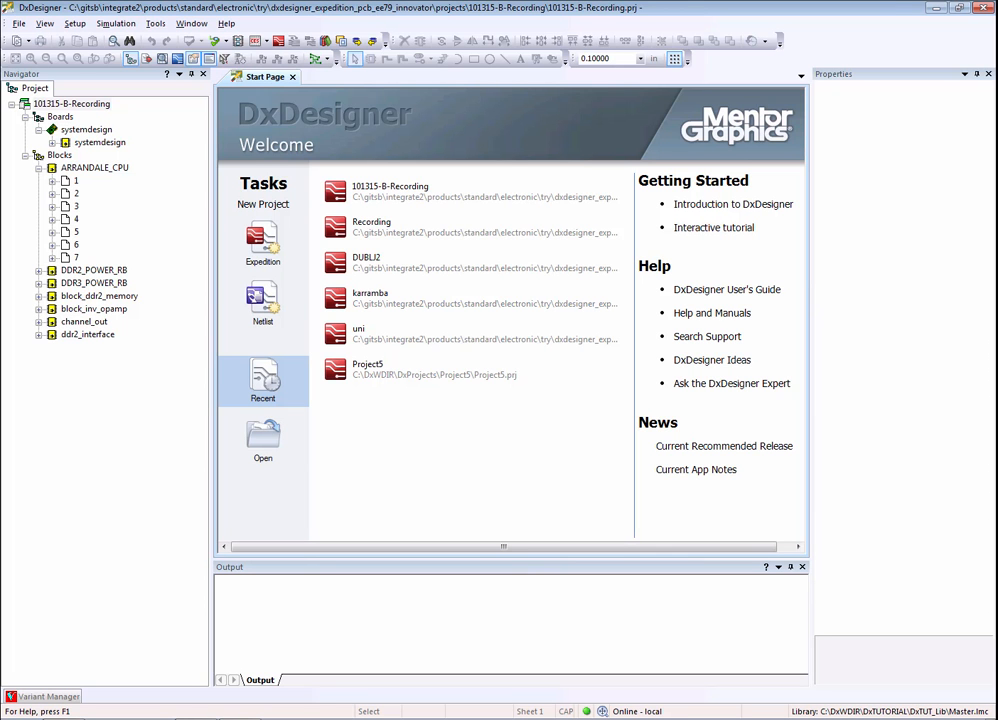
Open the systemdesign schematic and the block_inv_opamp block, and delete the 10uF capacitor below the op-amp's output line
{"action": "left_click", "coordinate": [113, 144]}
{"action": "double_click", "coordinate": [113, 144]}
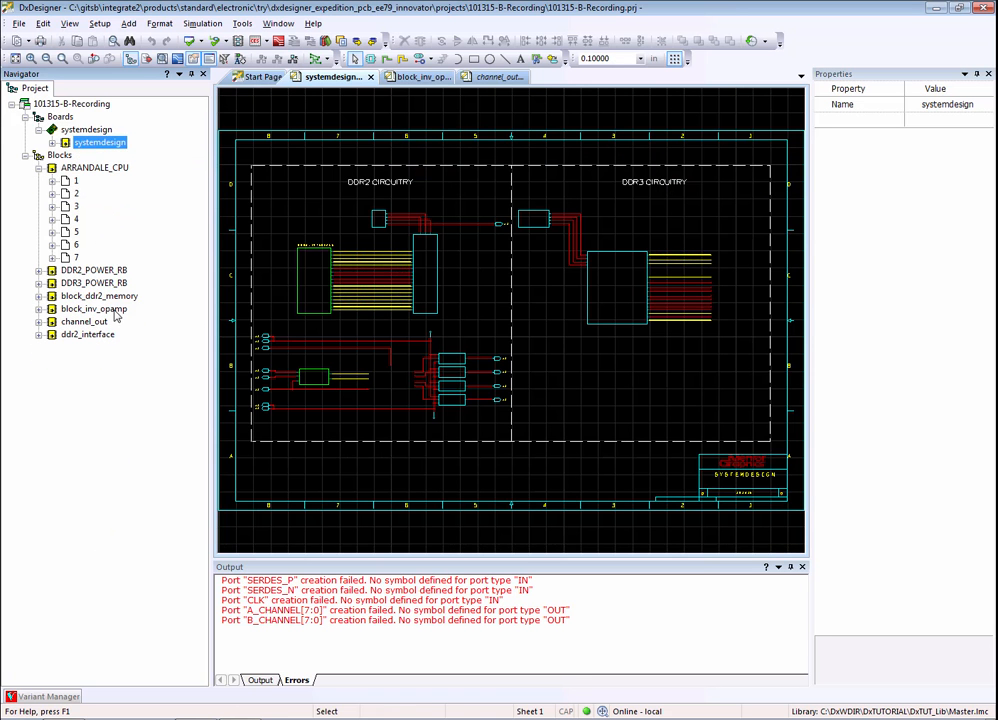
{"action": "double_click", "coordinate": [108, 310]}
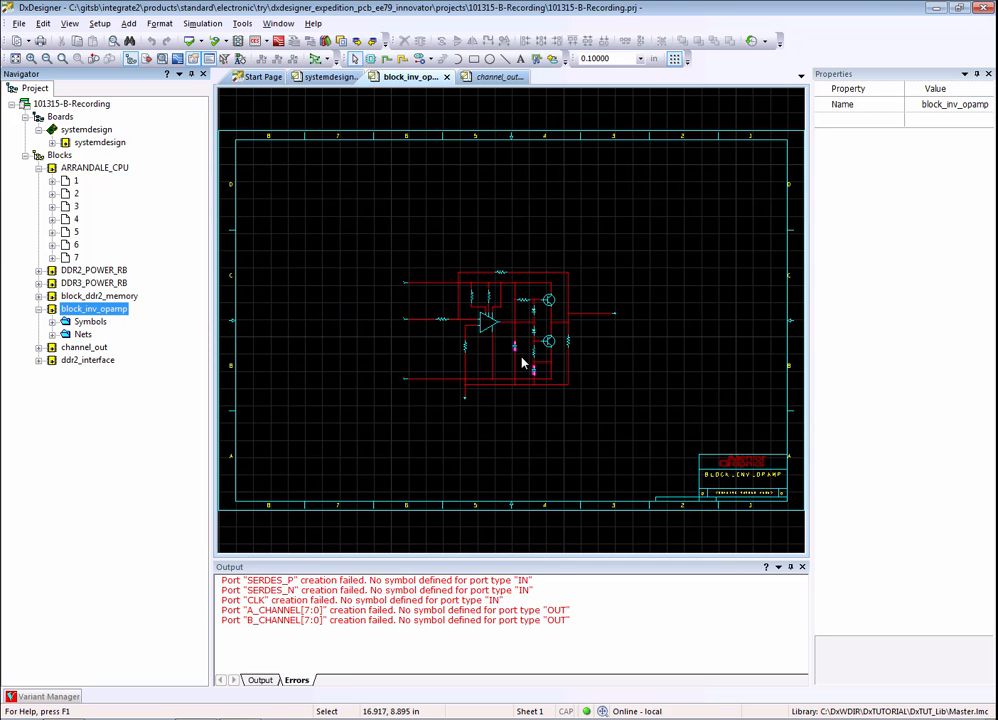
{"action": "scroll", "coordinate": [525, 363], "scroll_direction": "up", "scroll_amount": 5}
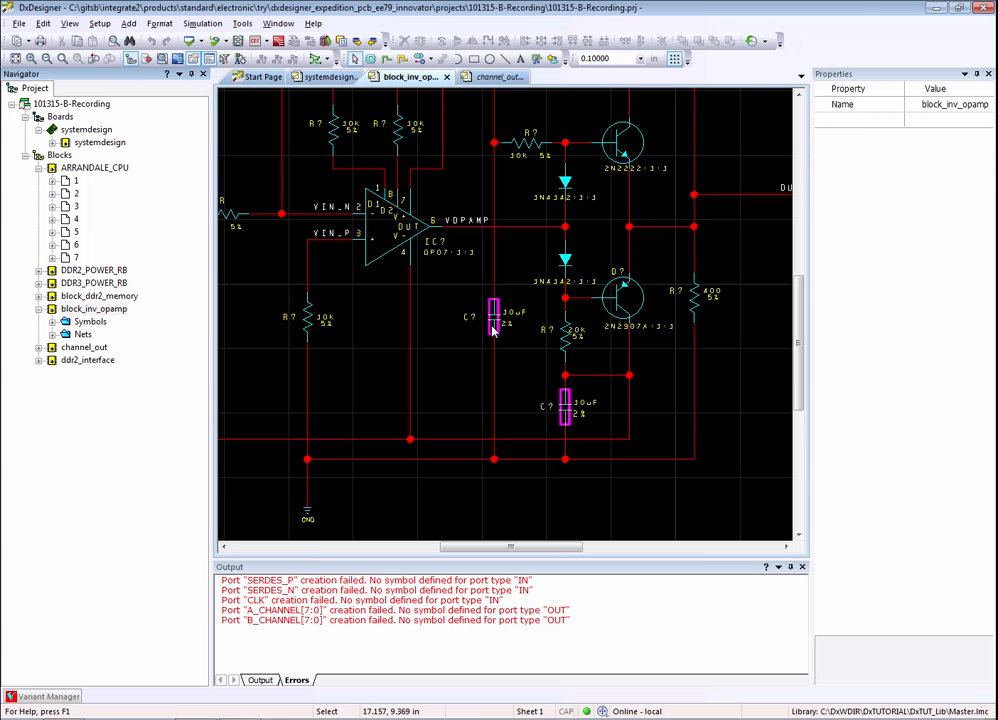
{"action": "left_click", "coordinate": [494, 330]}
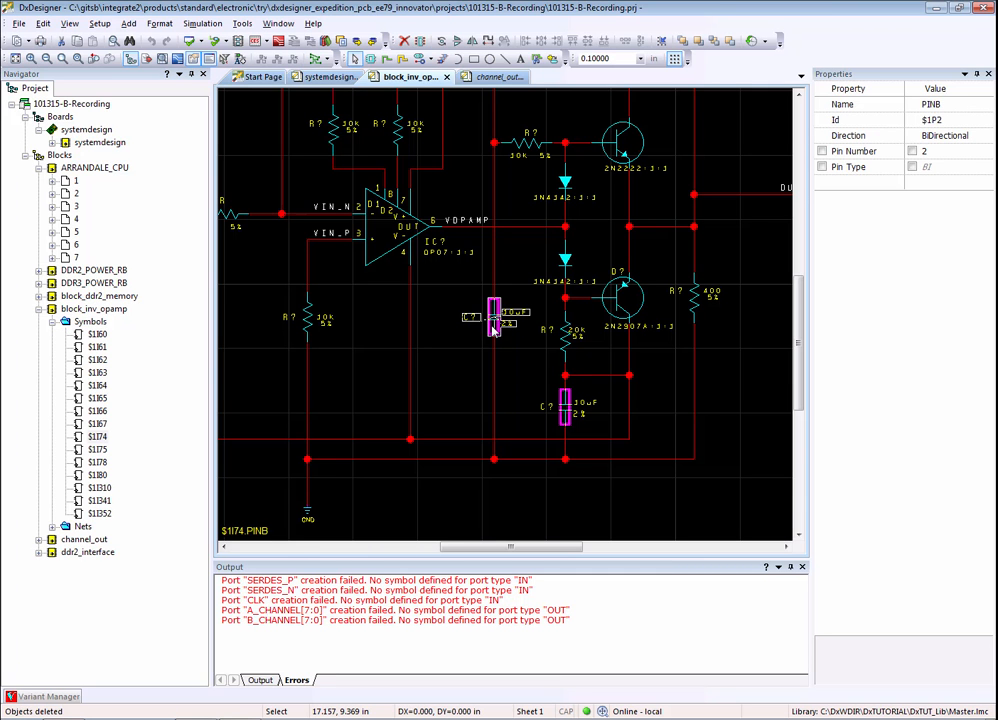
{"action": "key", "text": "Delete"}
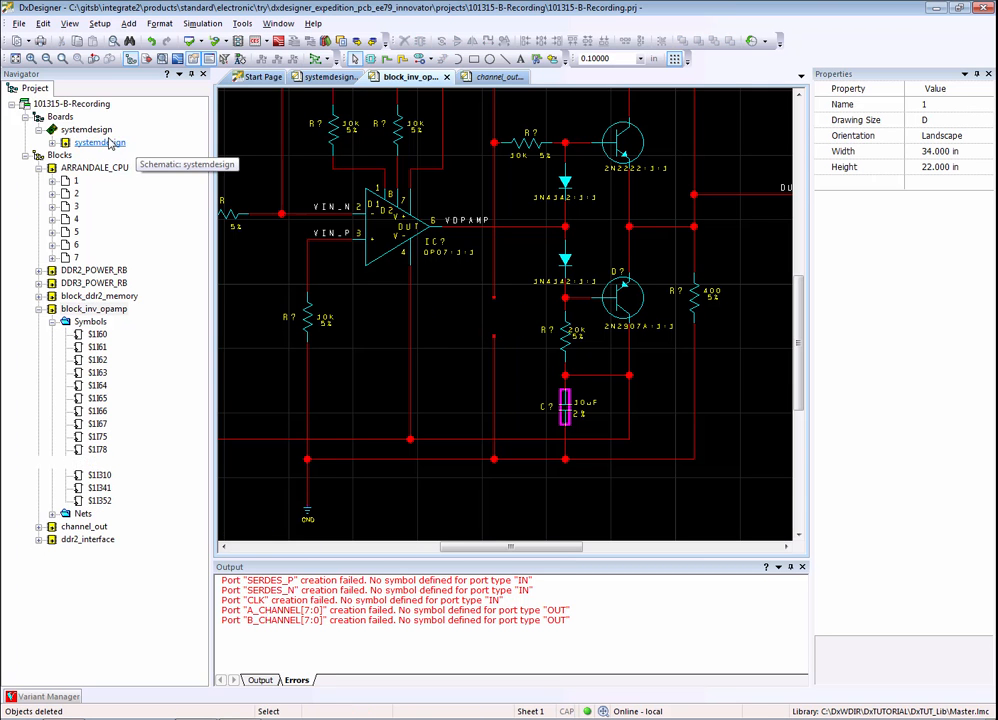
From the systemdesign schematic, run a Design Push with Make BOM enabled for Recording MinimumConfiguration and Recording Total
{"action": "double_click", "coordinate": [104, 142]}
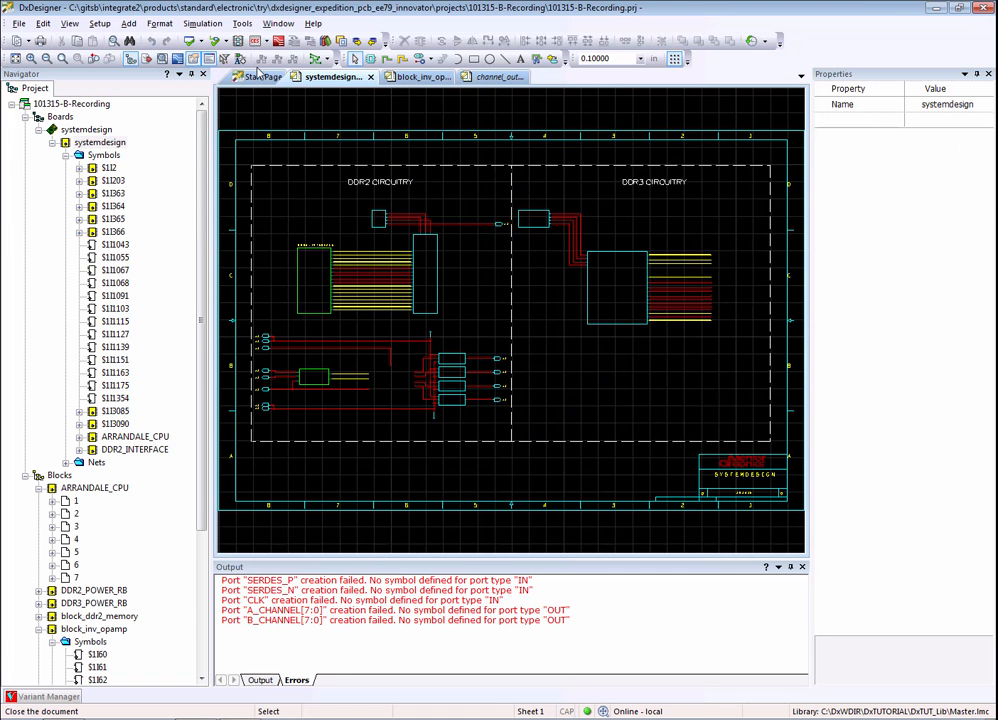
{"action": "left_click", "coordinate": [244, 24]}
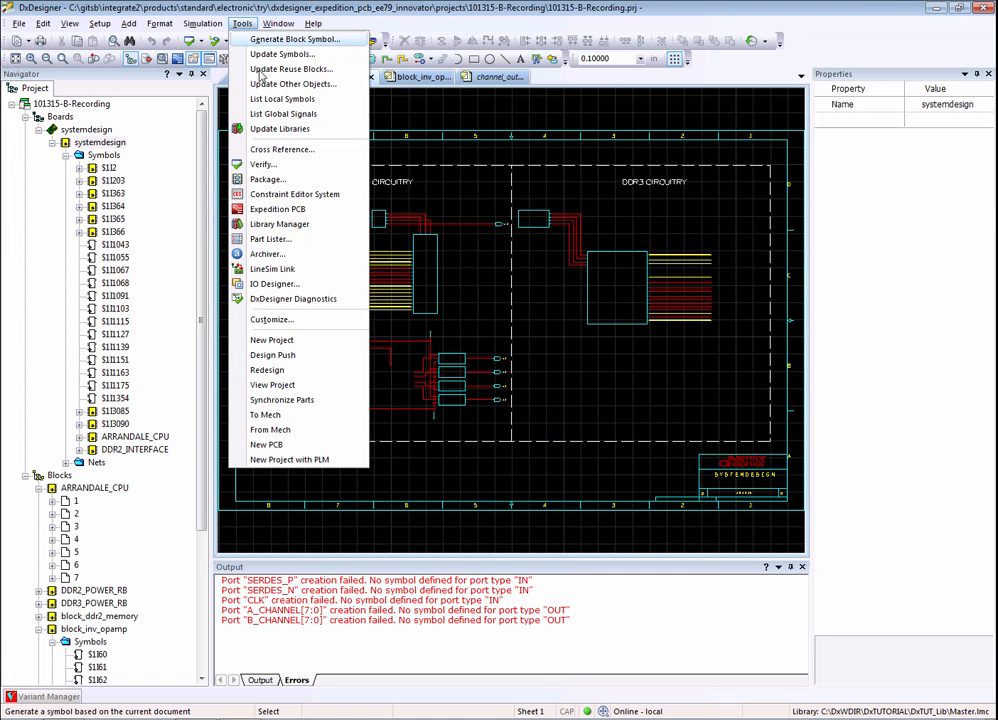
{"action": "left_click", "coordinate": [272, 355]}
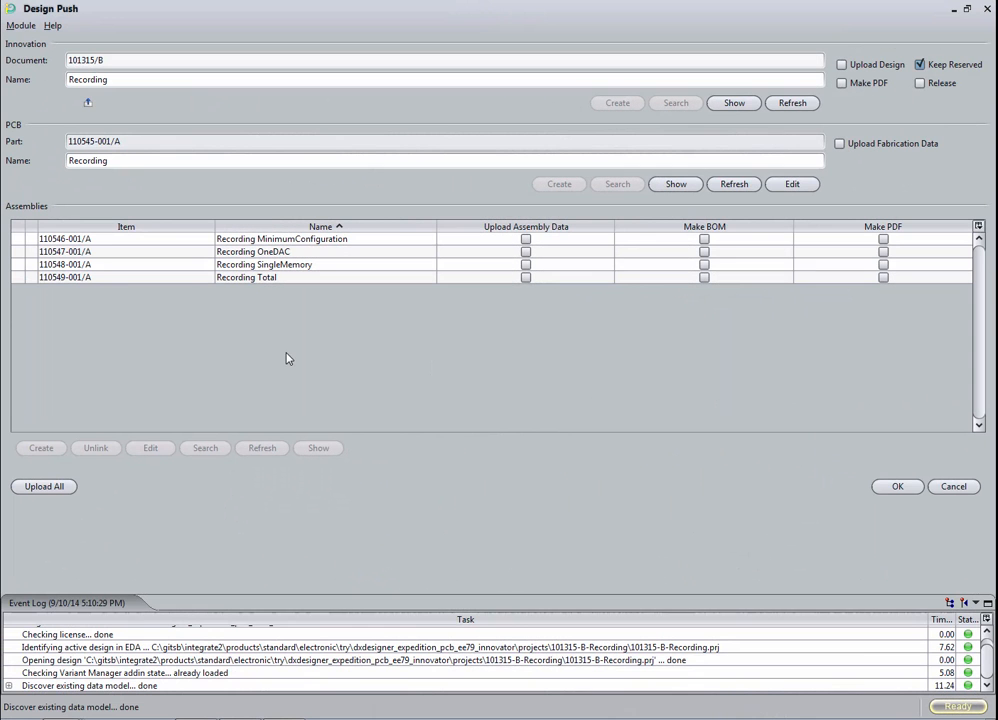
{"action": "left_click", "coordinate": [704, 239]}
{"action": "left_click", "coordinate": [704, 278]}
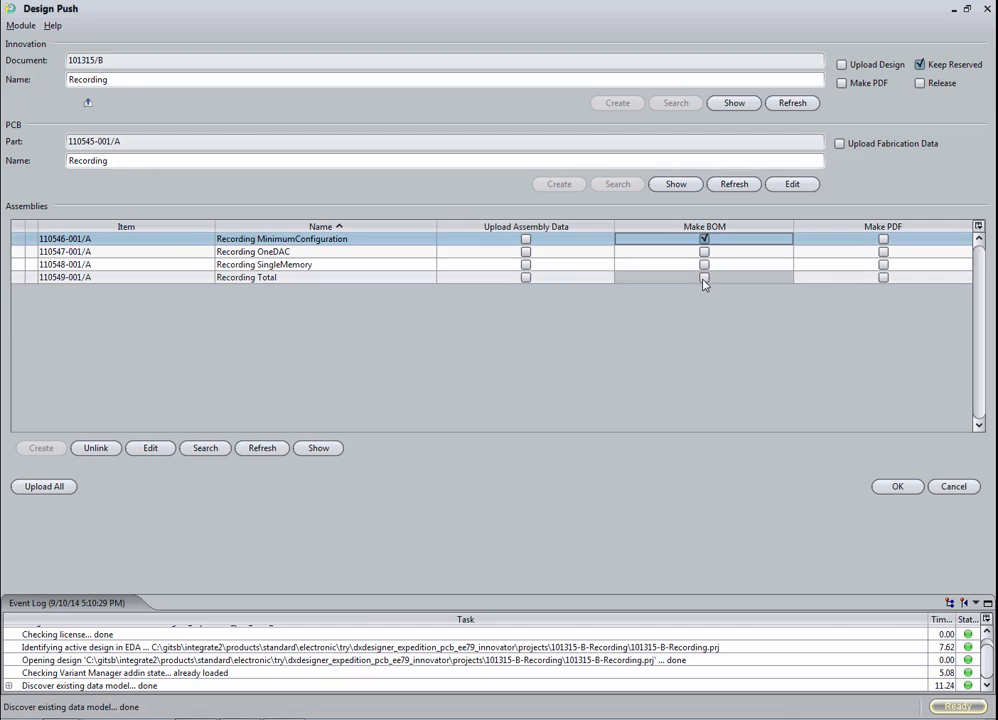
{"action": "left_click", "coordinate": [893, 488]}
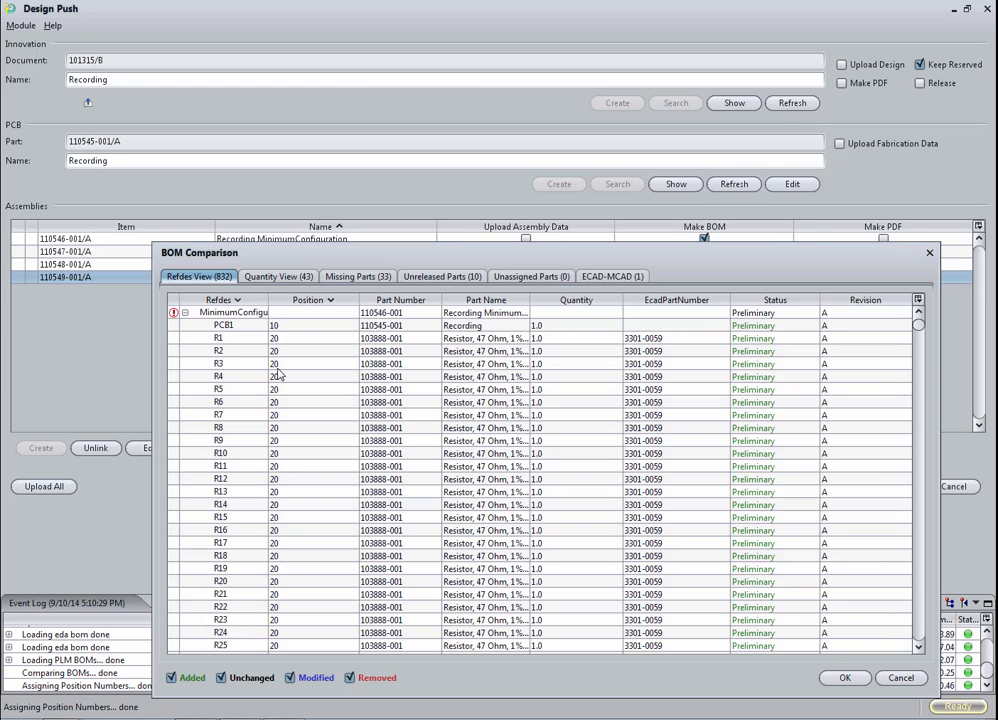
Hide the unchanged rows in the BOM comparison, check the differences for both assemblies, and accept the BOM despite the missing parts
{"action": "left_click", "coordinate": [224, 679]}
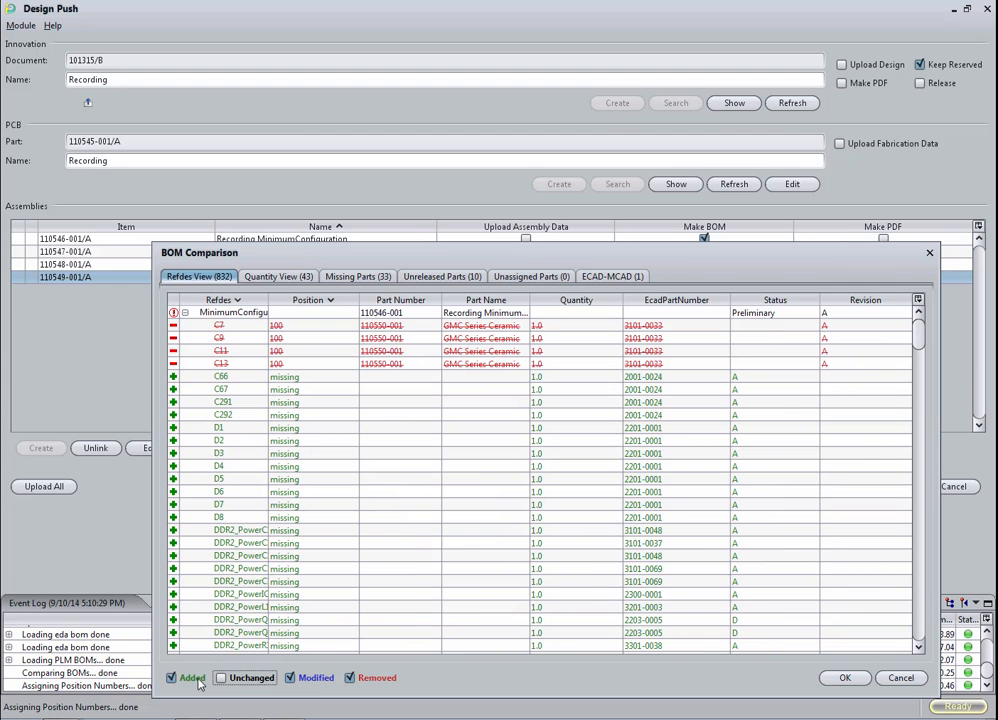
{"action": "left_click", "coordinate": [185, 314]}
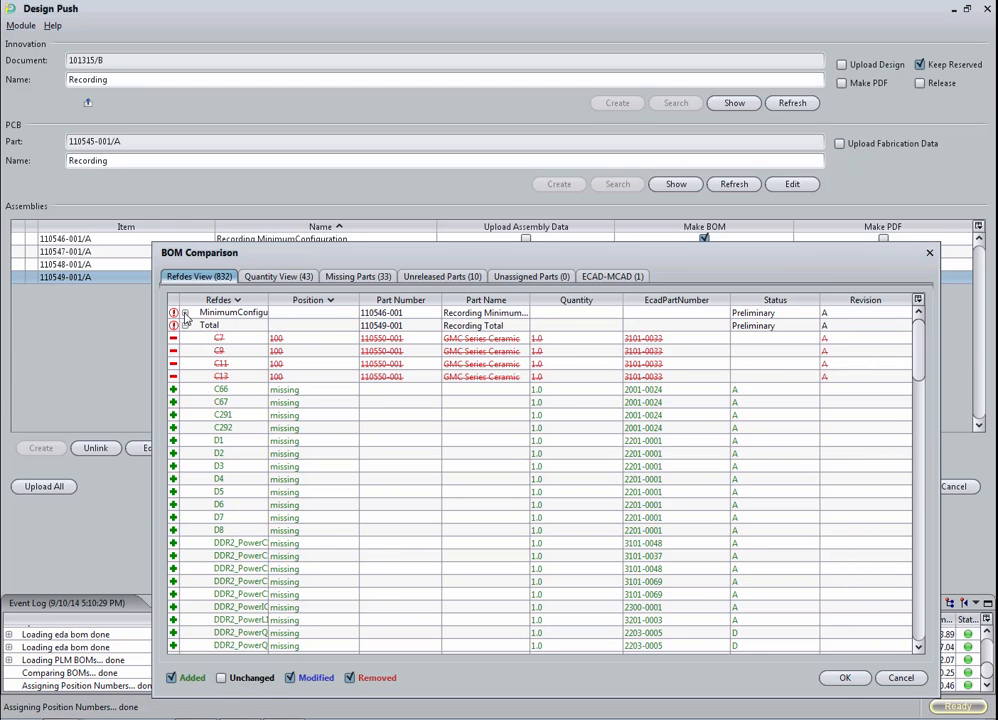
{"action": "left_click", "coordinate": [185, 314]}
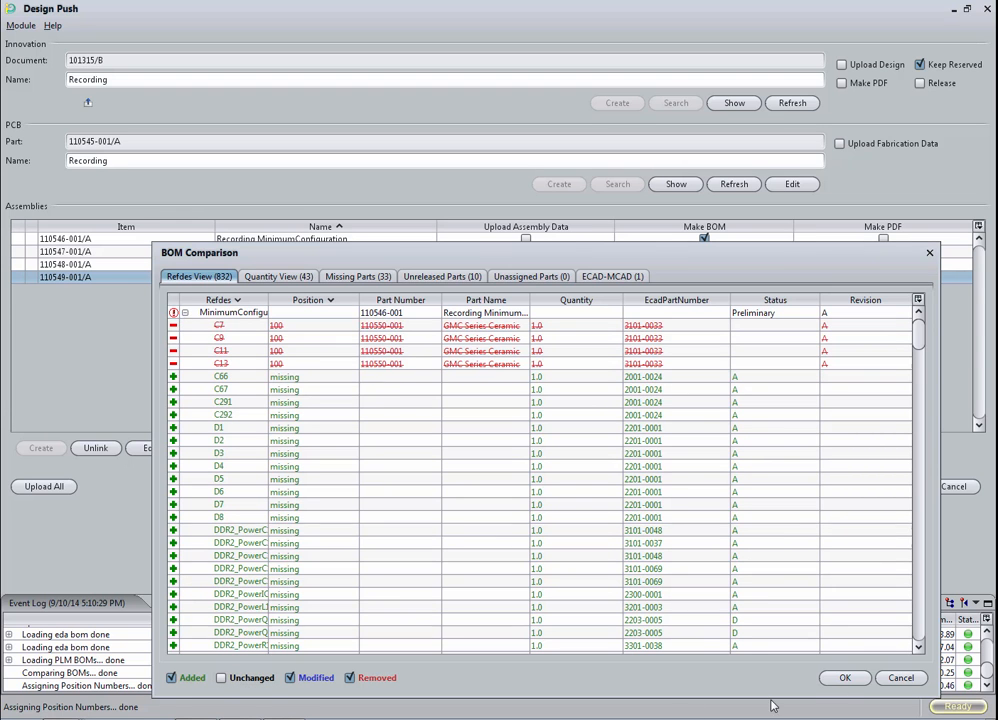
{"action": "left_click", "coordinate": [846, 678]}
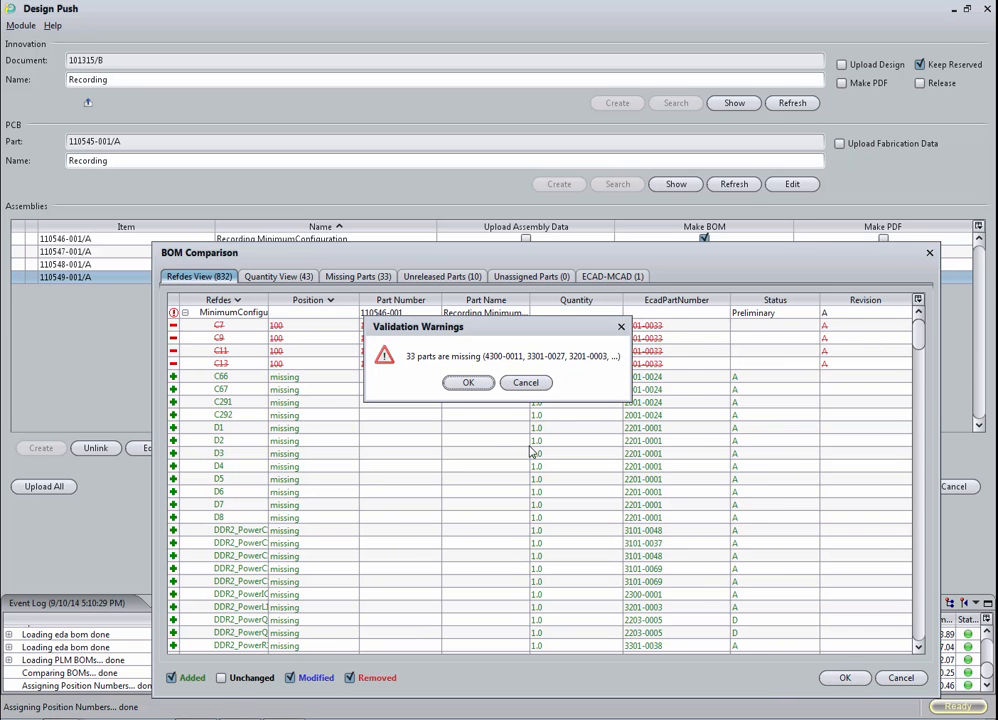
{"action": "left_click", "coordinate": [465, 383]}
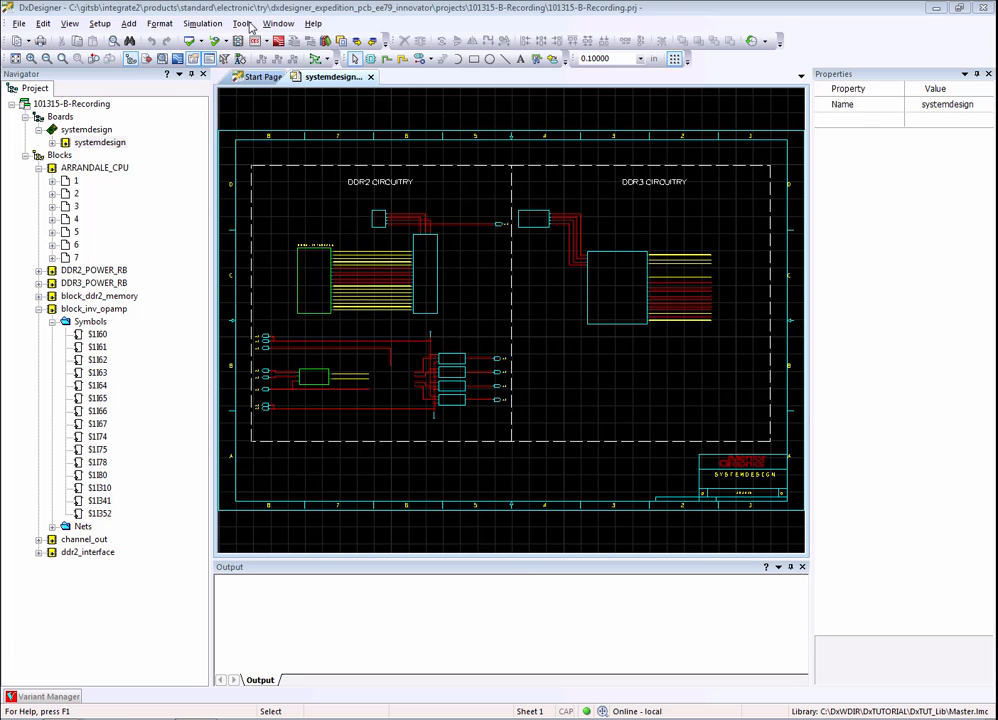
Start Synchronize Parts, dismiss the class selection, and search the library parts for 3101*
{"action": "left_click", "coordinate": [247, 24]}
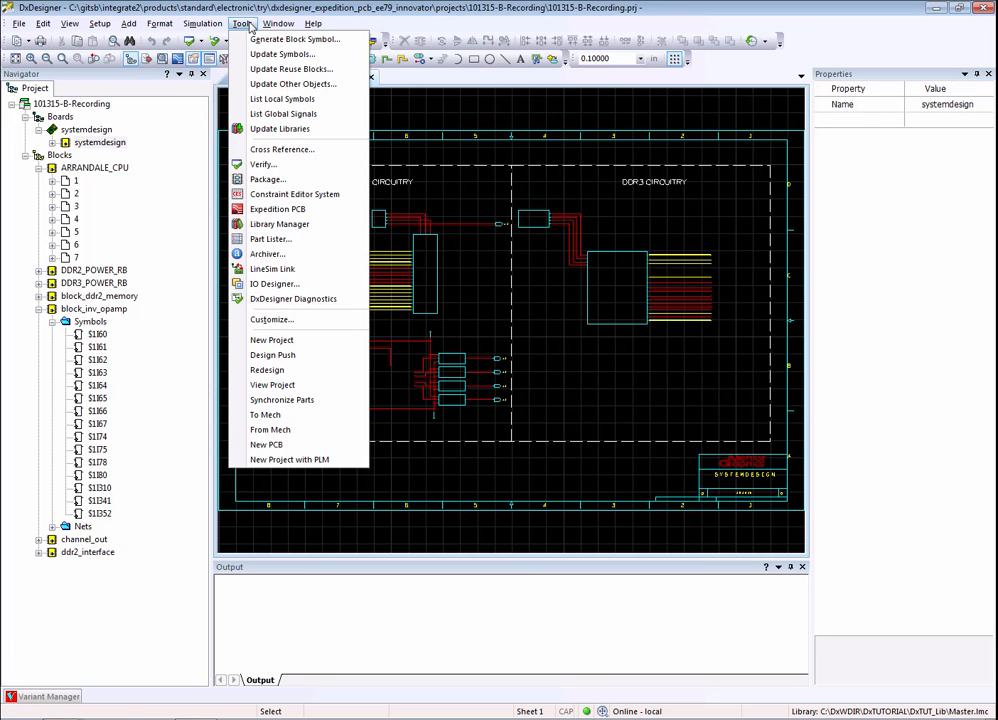
{"action": "left_click", "coordinate": [289, 400]}
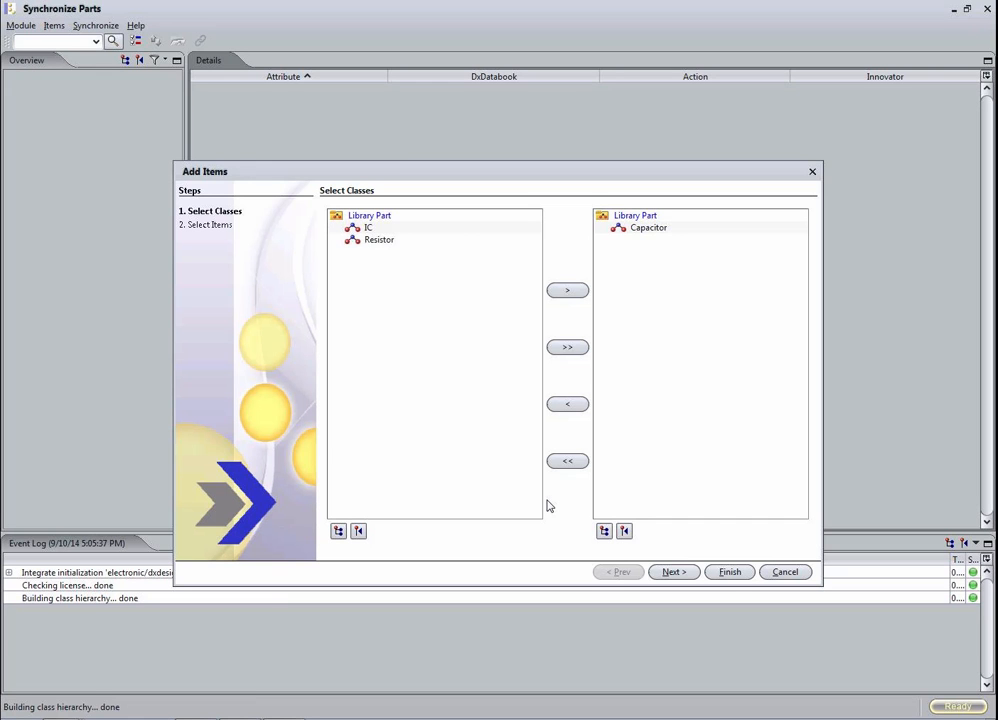
{"action": "left_click", "coordinate": [784, 575]}
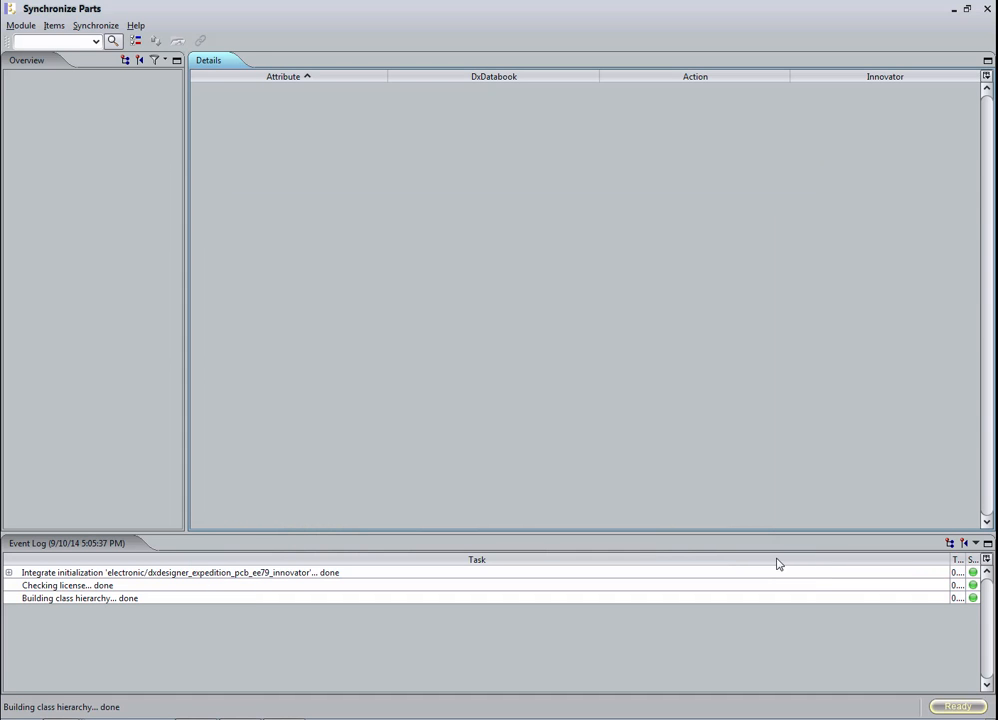
{"action": "left_click", "coordinate": [79, 41]}
{"action": "type", "text": "3101*"}
{"action": "key", "text": "Return"}
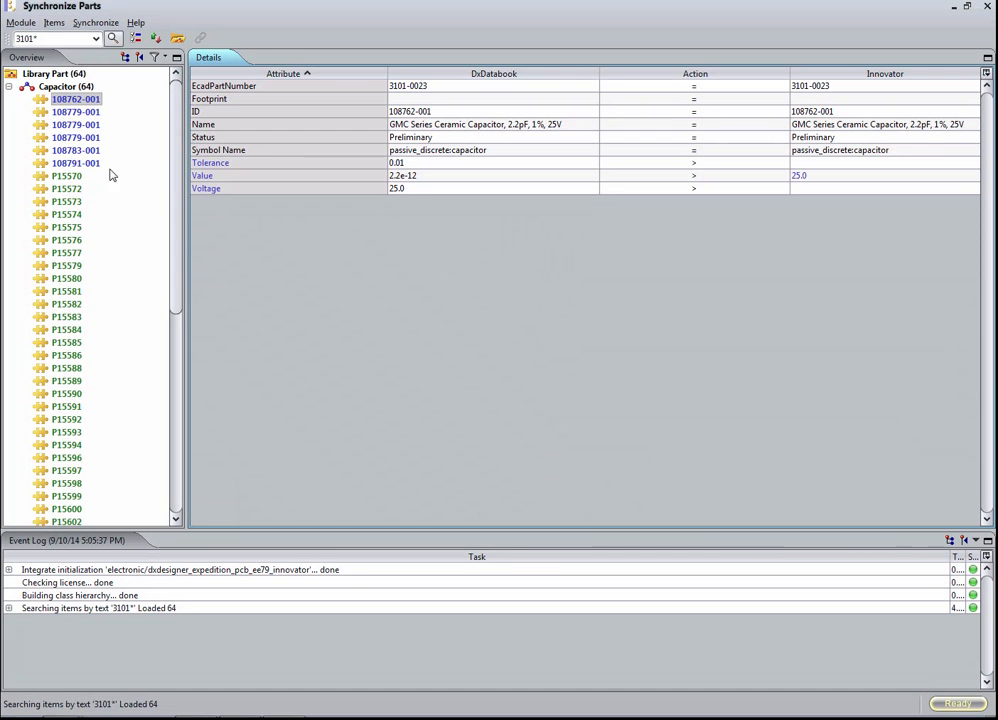
Look through the capacitors found, then select P15591, the 10uF, 2%, 10V ceramic capacitor, and synchronize it with Innovator
{"action": "left_click", "coordinate": [78, 178]}
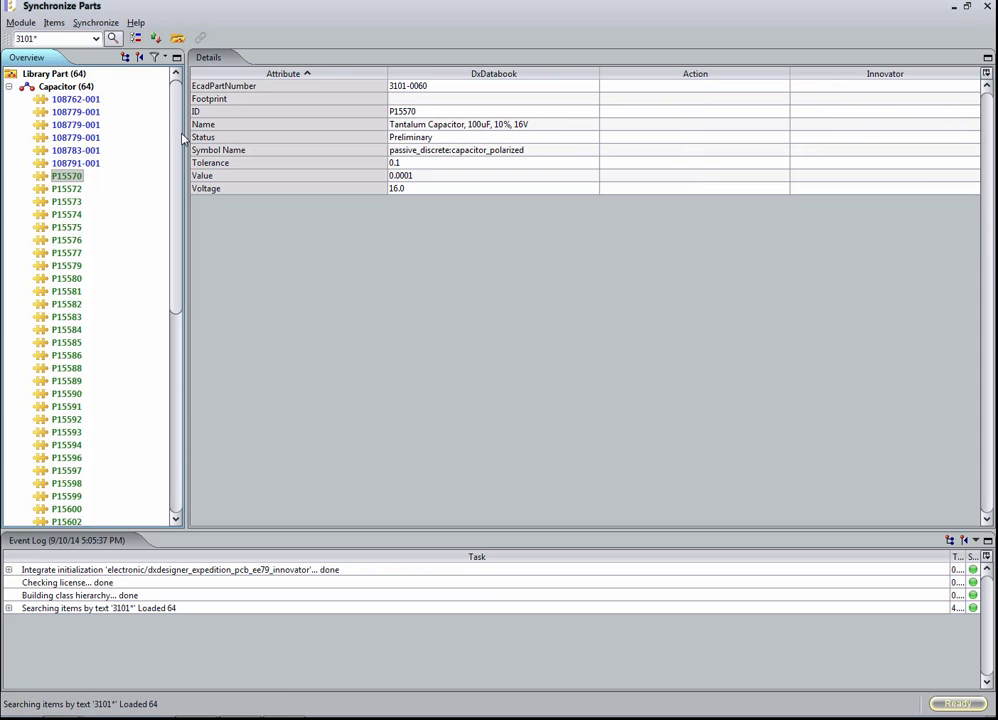
{"action": "left_click_drag", "start_coordinate": [180, 186], "coordinate": [181, 386]}
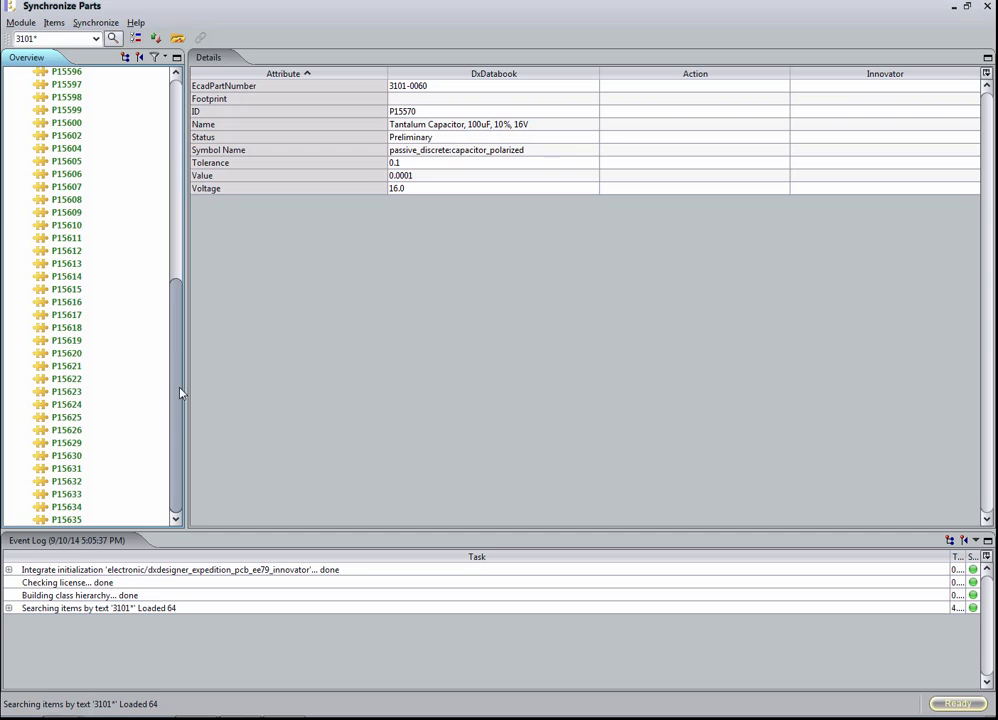
{"action": "left_click_drag", "start_coordinate": [180, 288], "coordinate": [140, 115]}
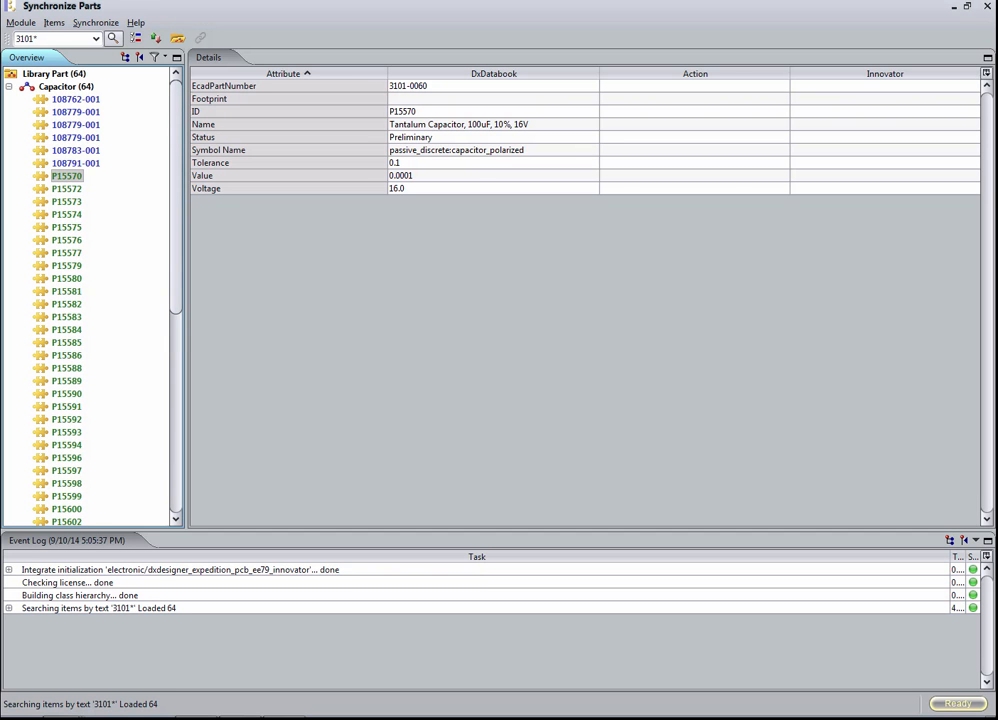
{"action": "left_click", "coordinate": [67, 407]}
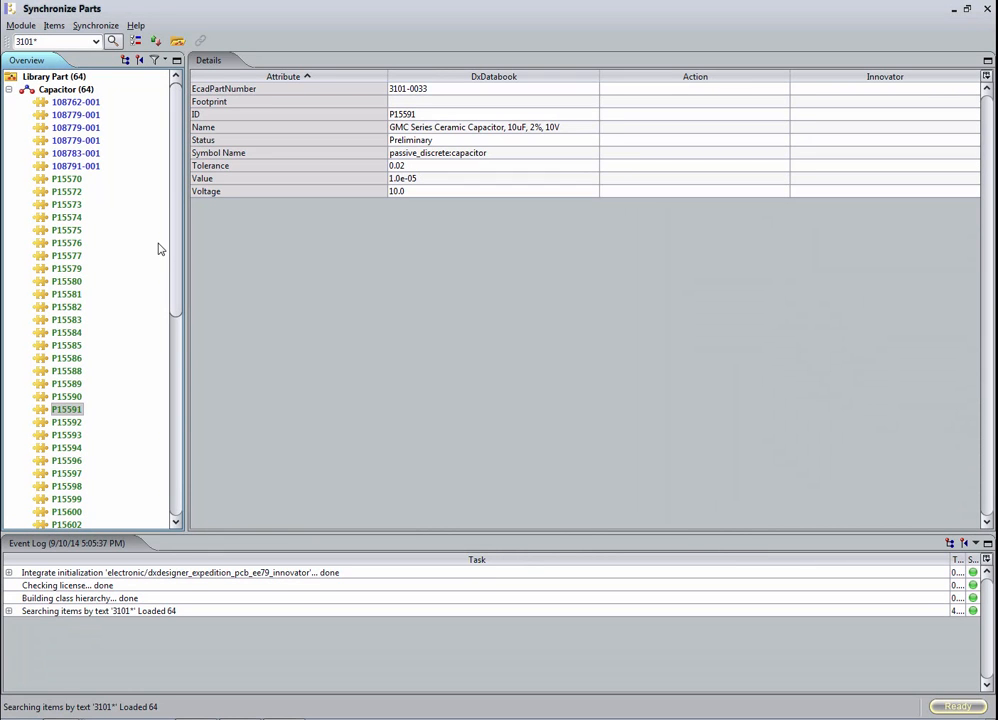
{"action": "left_click", "coordinate": [156, 42]}
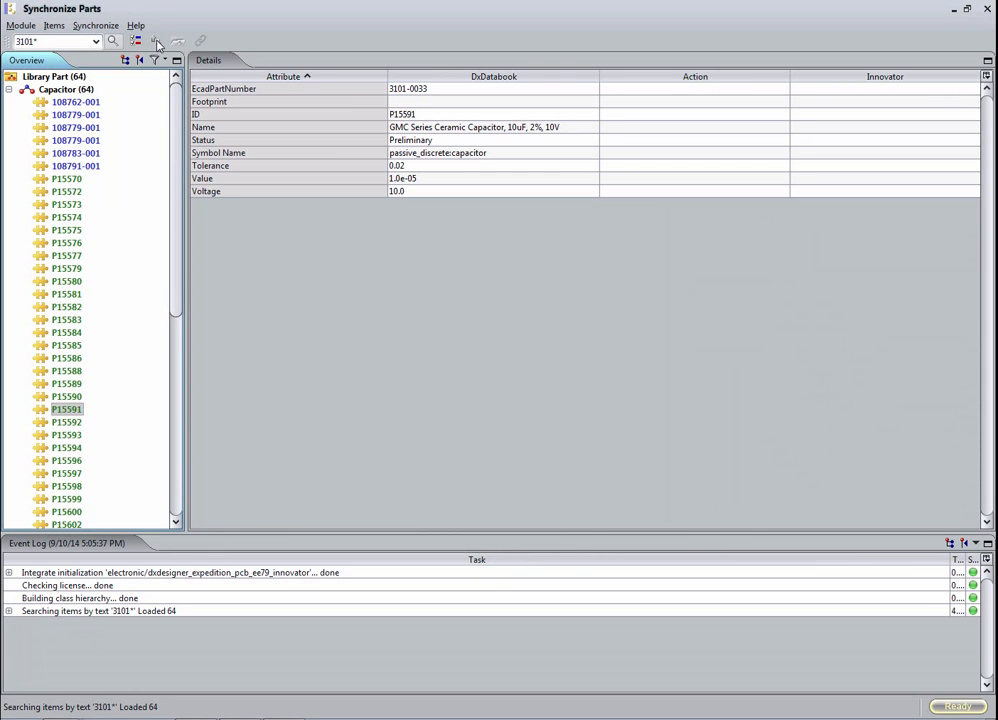